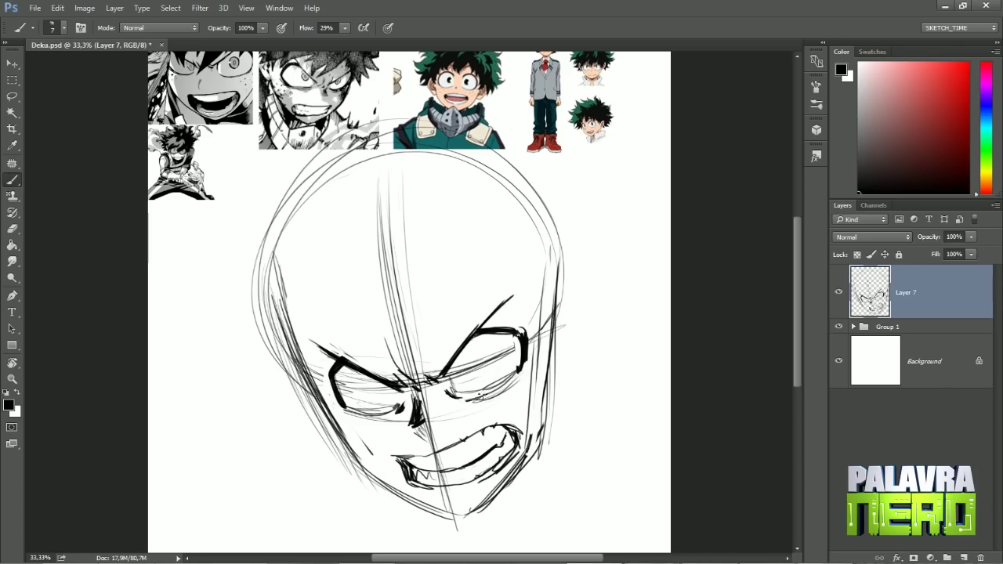
Darken the lower eyelids of both eyes and strengthen the jaw outline down to the chin
mouse_move(518, 368)
left_mouse_down()
mouse_move(470, 398)
mouse_move(448, 395)
left_mouse_up()
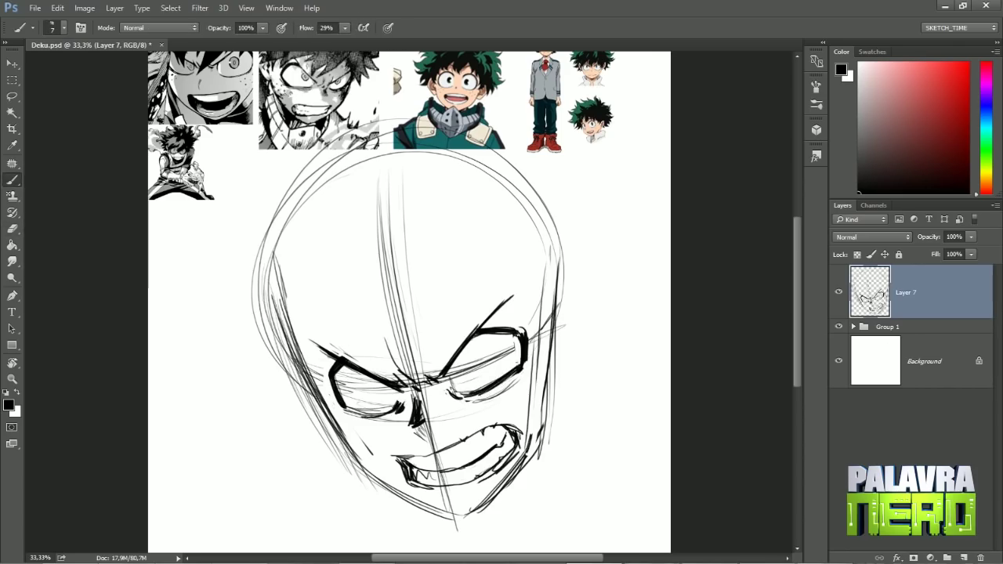
left_click_drag(338, 408, 383, 428)
left_click_drag(318, 388, 396, 490)
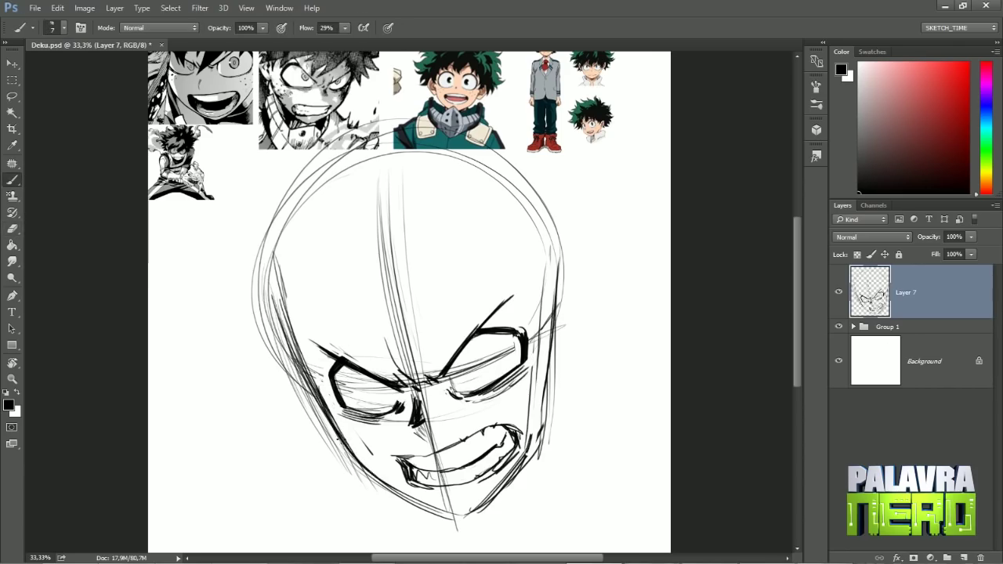
left_click_drag(325, 414, 450, 516)
left_click_drag(544, 409, 467, 513)
left_click_drag(551, 351, 527, 464)
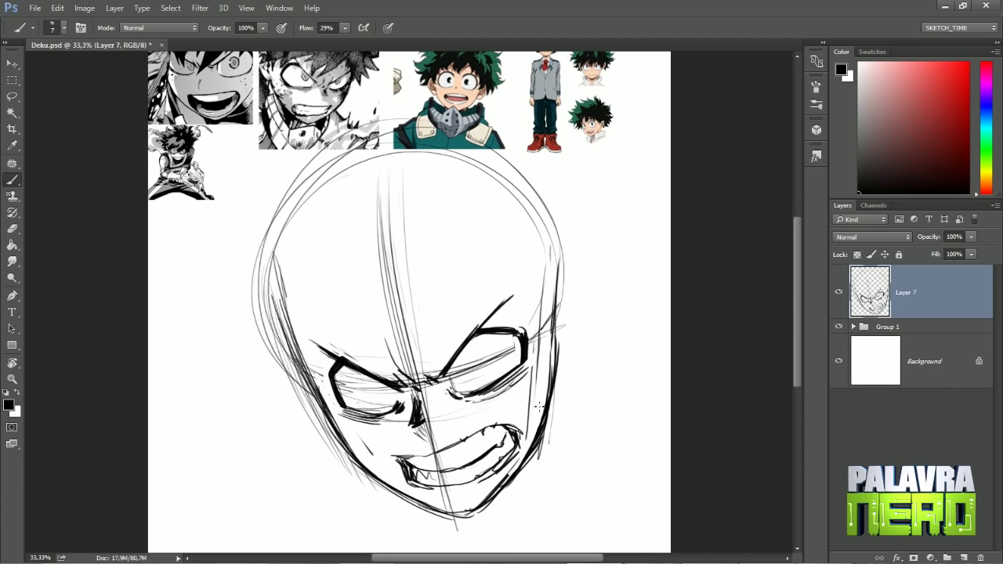
Sketch the ear outline beside the face and draw irises with pupils in both eyes
left_click_drag(586, 362, 553, 406)
left_click_drag(280, 329, 323, 427)
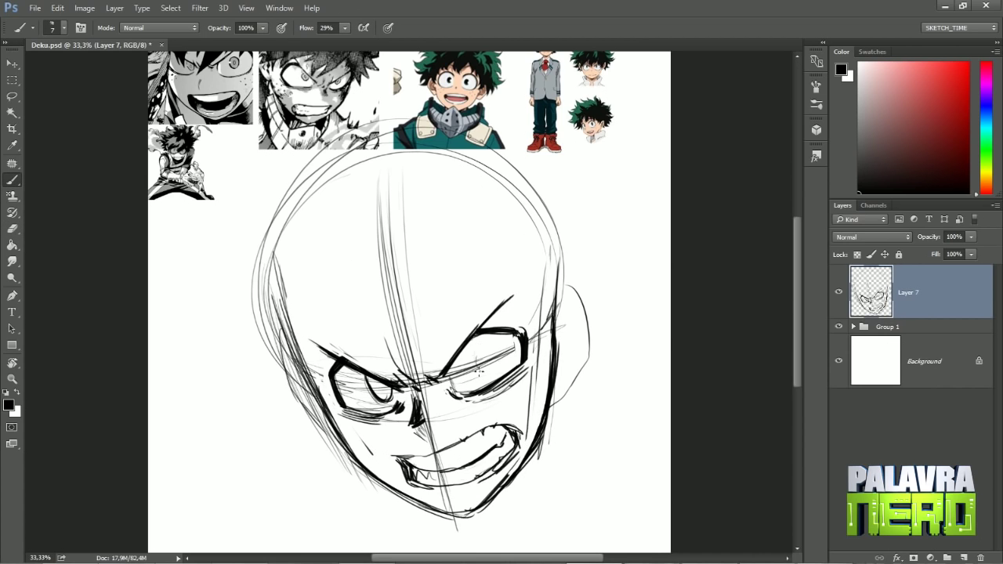
left_click_drag(479, 370, 493, 352)
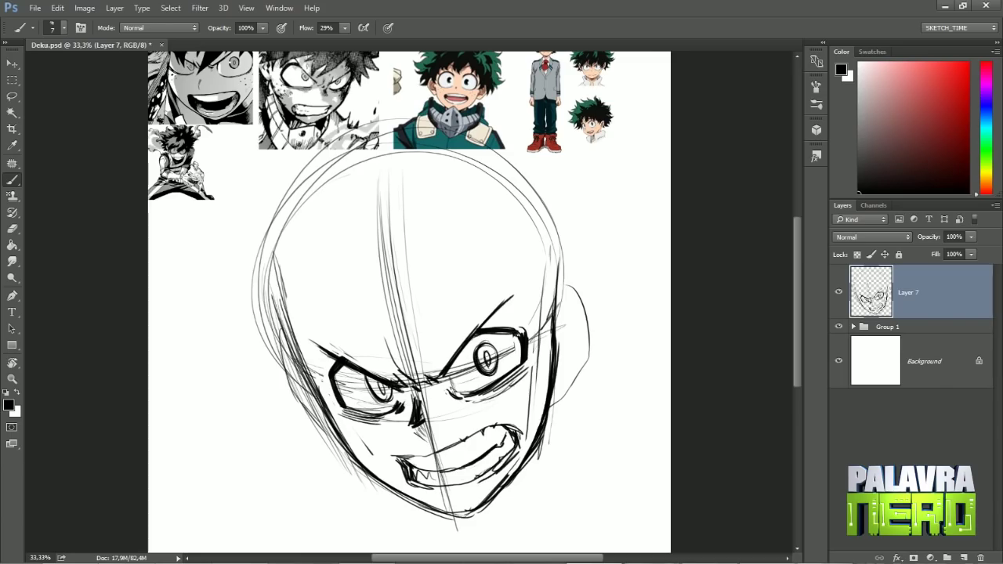
Lasso the irises, scale them down to fit inside the eyes, and deselect before resuming with the Brush
key("l")
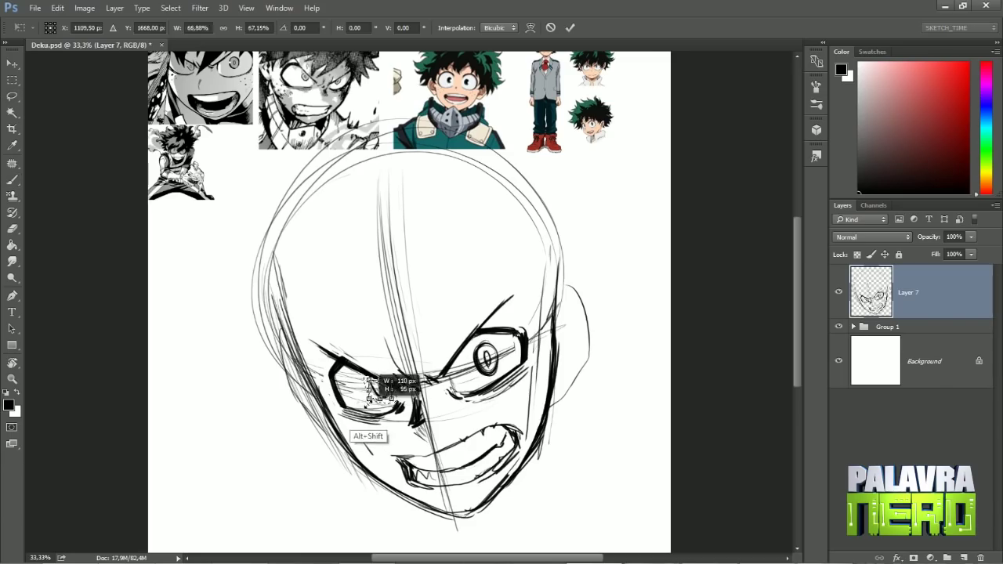
left_click_drag(474, 373, 504, 335)
key("Delete")
key("ctrl+d")
key("b")
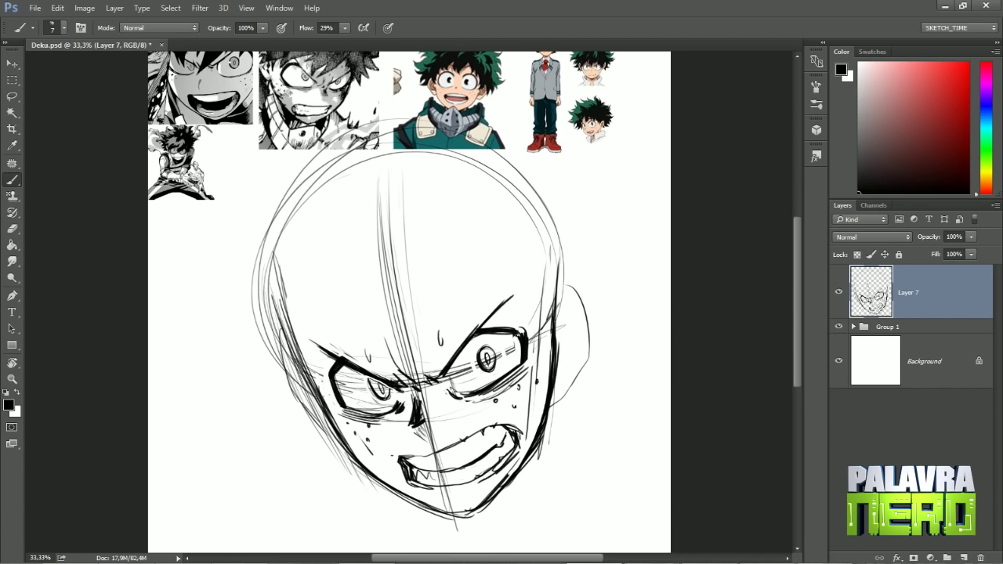
Sketch the spiky hair with a jagged fringe across the forehead, long strands and pointed tufts on both sides of the head
left_click_drag(366, 343, 427, 371)
left_click_drag(413, 296, 464, 329)
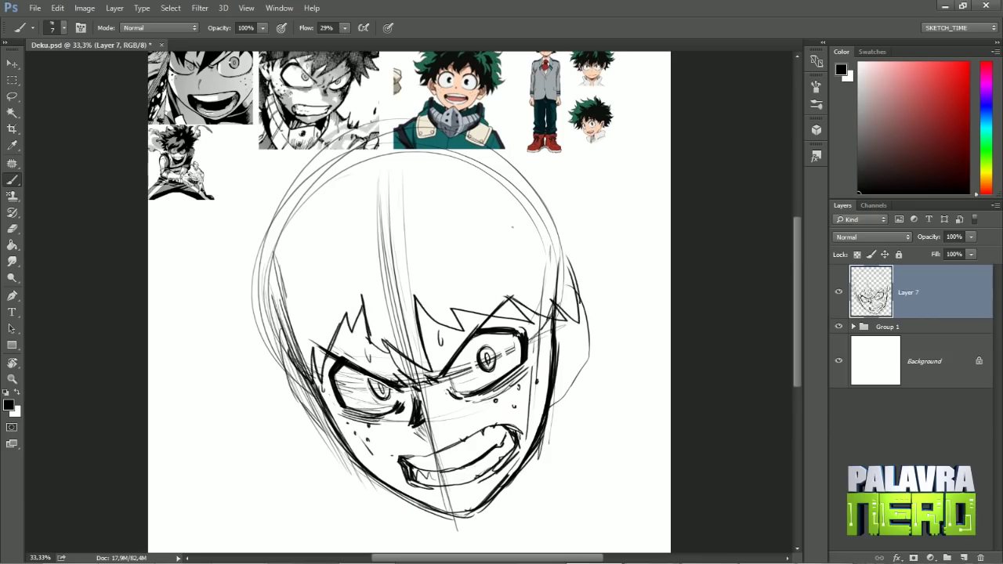
left_click_drag(369, 189, 356, 296)
left_click_drag(359, 190, 328, 263)
left_click_drag(341, 205, 275, 304)
mouse_move(584, 231)
left_mouse_down()
mouse_move(605, 263)
mouse_move(589, 294)
left_mouse_up()
mouse_move(268, 356)
left_mouse_down()
mouse_move(220, 335)
mouse_move(196, 263)
mouse_move(247, 208)
left_mouse_up()
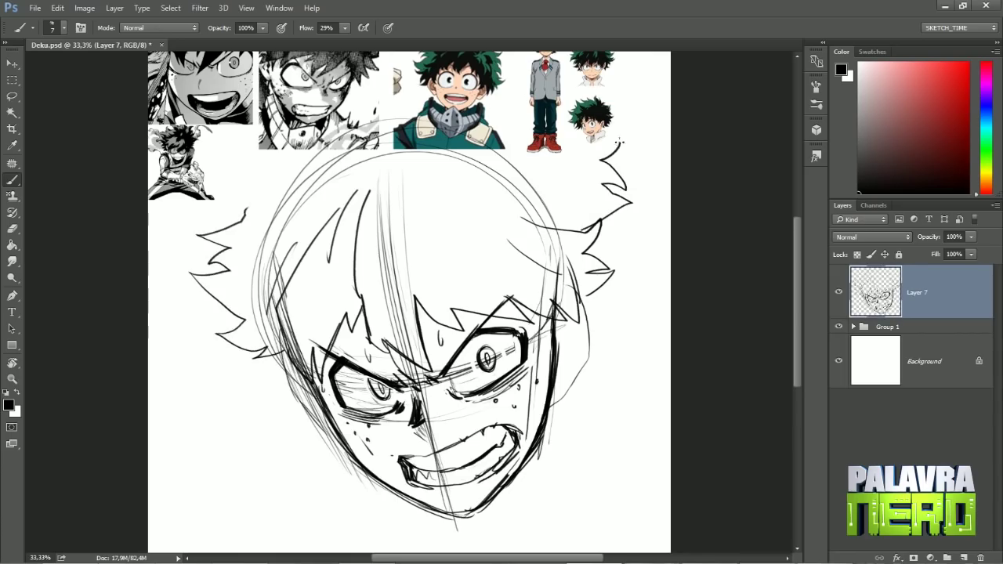
left_click_drag(619, 142, 600, 151)
Strengthen the ear with inner detail and shading, and sketch the first shoulder and collar strokes on both sides of the head
left_click_drag(580, 286, 557, 377)
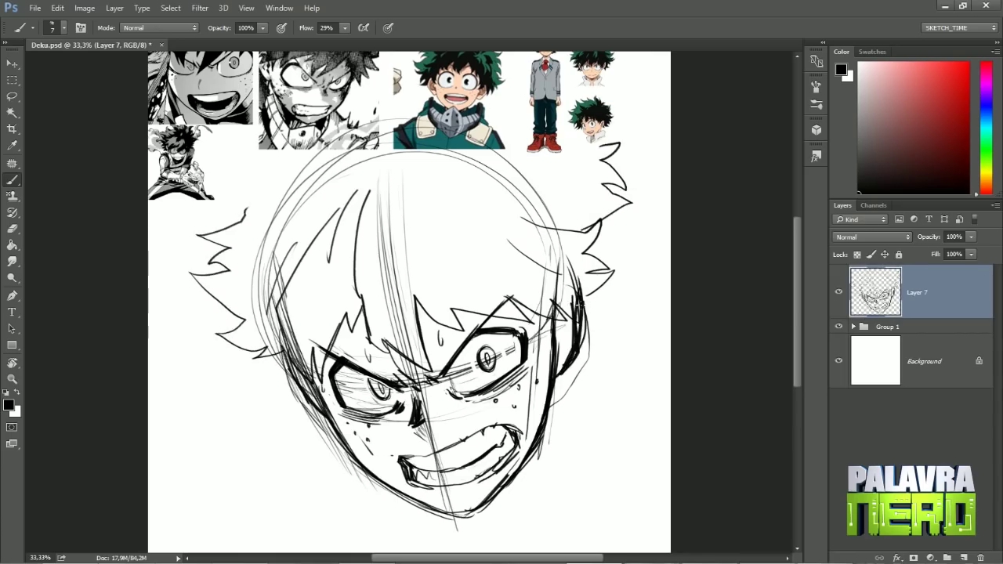
left_click_drag(586, 300, 568, 379)
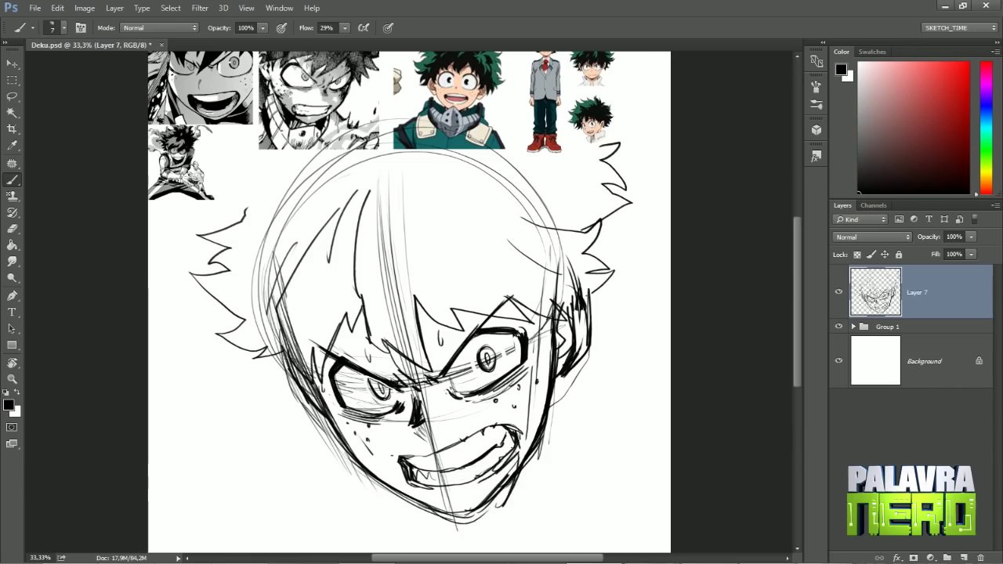
left_click_drag(591, 312, 672, 302)
left_click_drag(352, 456, 324, 552)
left_click_drag(486, 359, 444, 268)
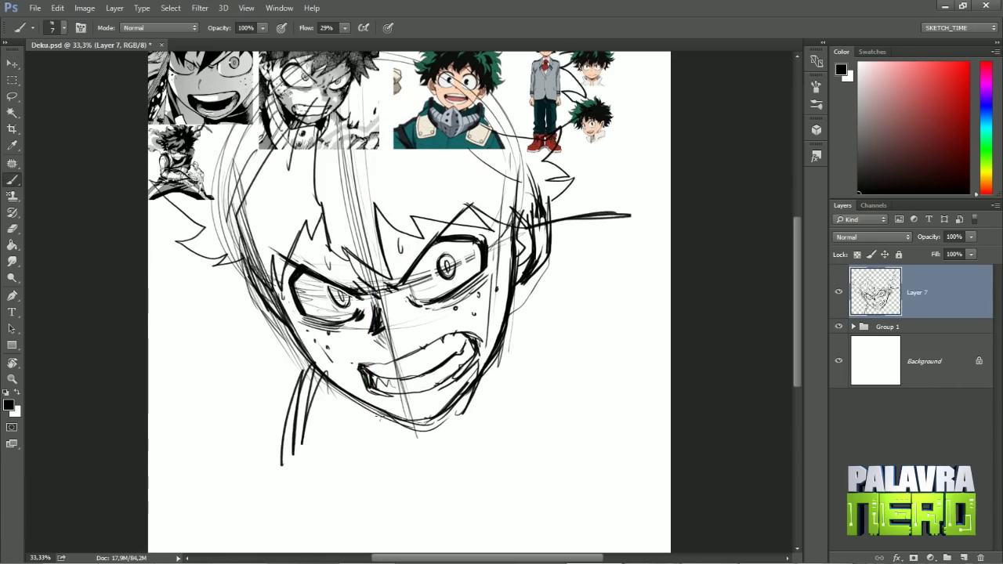
left_click_drag(404, 470, 417, 407)
left_click_drag(441, 414, 490, 443)
key("ctrl+alt+z")
key("ctrl+alt+z")
Sketch the top edge of the rounded mask below the chin and the curved collar sides around the neck
left_click_drag(396, 474, 423, 431)
mouse_move(424, 429)
left_mouse_down()
mouse_move(494, 457)
mouse_move(513, 454)
left_mouse_up()
left_click_drag(531, 301, 488, 451)
mouse_move(357, 396)
left_mouse_down()
mouse_move(404, 474)
mouse_move(396, 478)
left_mouse_up()
left_click_drag(539, 301, 505, 439)
mouse_move(343, 396)
left_mouse_down()
mouse_move(333, 451)
mouse_move(368, 501)
left_mouse_up()
Sketch the collar's lower curve and the mask's centre ridge, side edge and crossing contour
left_click_drag(360, 513, 462, 552)
left_click_drag(427, 431, 478, 548)
left_click_drag(468, 442, 536, 505)
mouse_move(409, 435)
left_mouse_down()
mouse_move(384, 533)
mouse_move(451, 521)
left_mouse_up()
left_click_drag(452, 408, 539, 533)
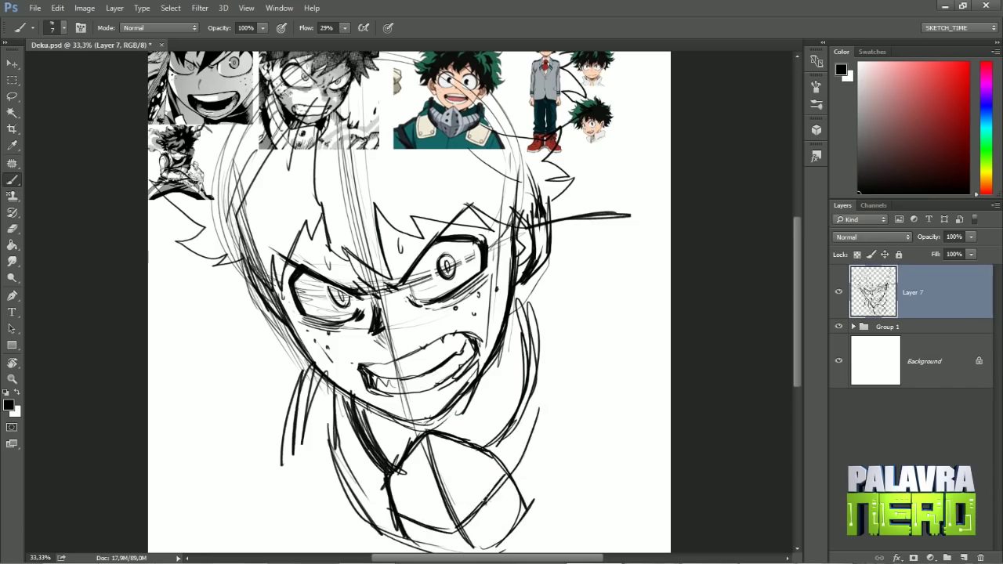
Refine both sides of the collar with brush and Eraser, and add short ribbing strokes across it
left_click_drag(541, 294, 470, 509)
left_click_drag(345, 427, 396, 513)
left_click_drag(333, 392, 368, 502)
left_click_drag(502, 423, 531, 447)
key("e")
left_click_drag(533, 345, 498, 447)
key("b")
left_click_drag(530, 305, 489, 442)
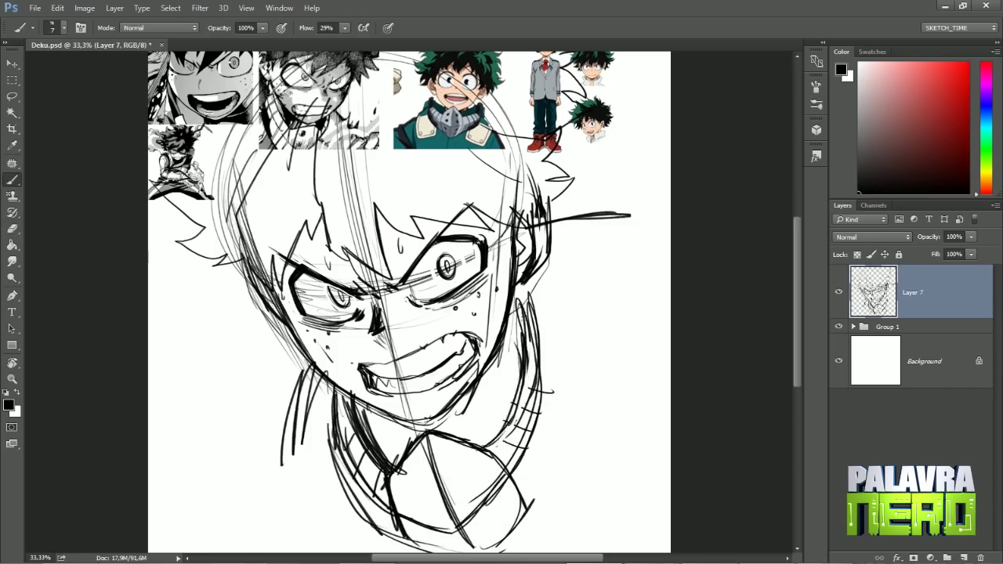
left_click_drag(545, 286, 529, 443)
Hatch the neck shadow under the jaw, and thicken the left collar and the mask's contour
left_click_drag(427, 423, 452, 431)
mouse_move(513, 321)
left_mouse_down()
mouse_move(450, 427)
mouse_move(447, 407)
left_mouse_up()
left_click_drag(505, 353, 451, 411)
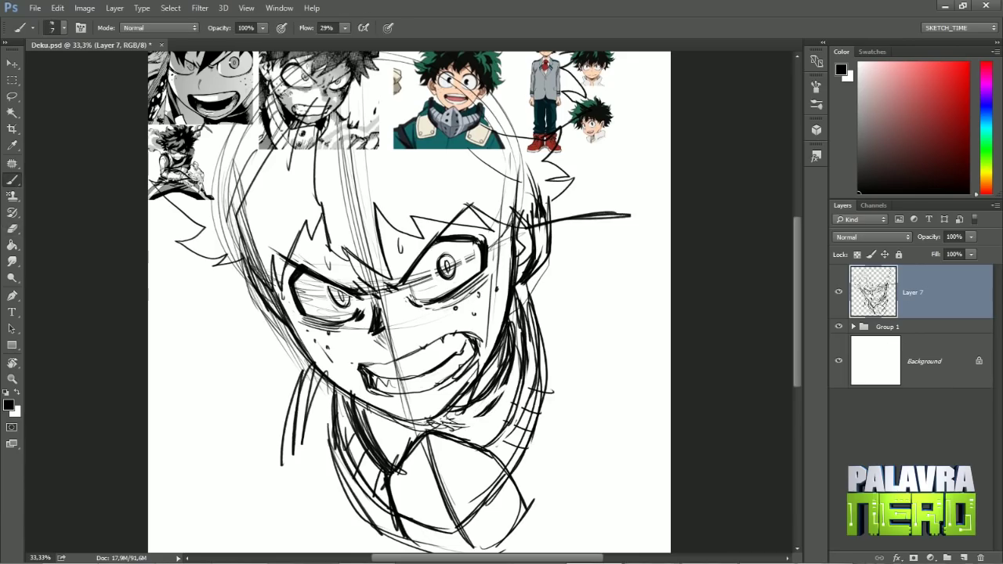
left_click_drag(396, 438, 493, 408)
left_click_drag(337, 395, 388, 509)
left_click_drag(391, 437, 423, 501)
mouse_move(431, 435)
left_mouse_down()
mouse_move(501, 471)
mouse_move(474, 493)
left_mouse_up()
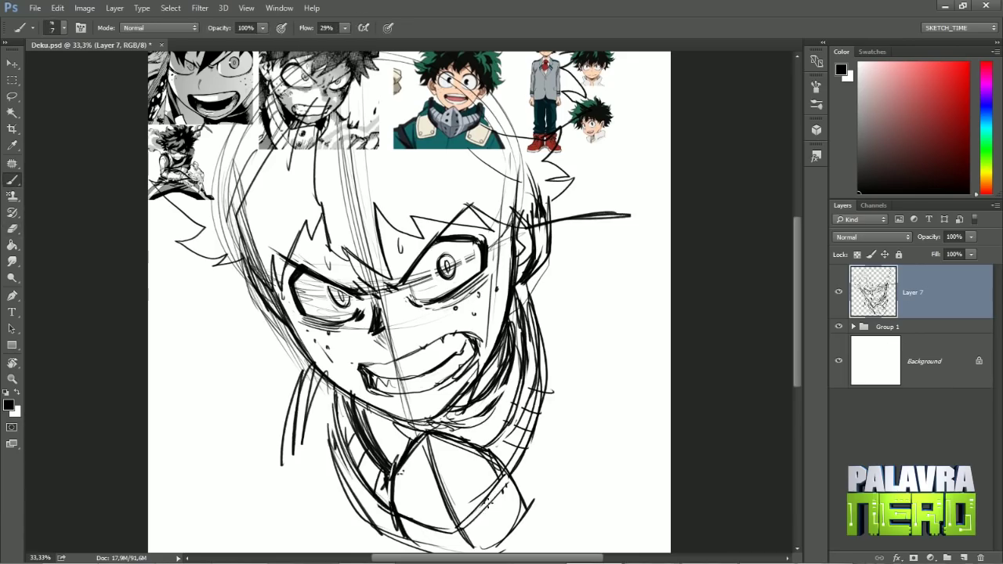
Strengthen the mask's lower contour and the outer collar edges, and draw oval vent holes on the mask
left_click_drag(443, 462, 524, 536)
left_click_drag(324, 448, 392, 549)
mouse_move(462, 549)
left_mouse_down()
mouse_move(536, 443)
mouse_move(547, 365)
left_mouse_up()
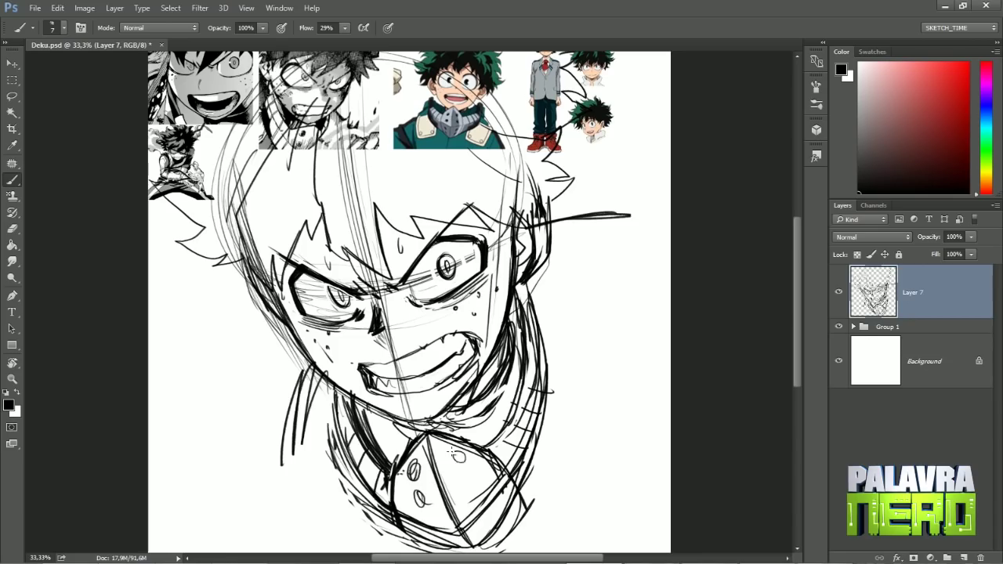
left_click_drag(548, 329, 521, 470)
left_click_drag(533, 290, 509, 349)
Sketch the raised shoulder lines extending from the collar and ear toward the canvas's right edge
left_click_drag(592, 220, 541, 310)
left_click_drag(669, 240, 552, 266)
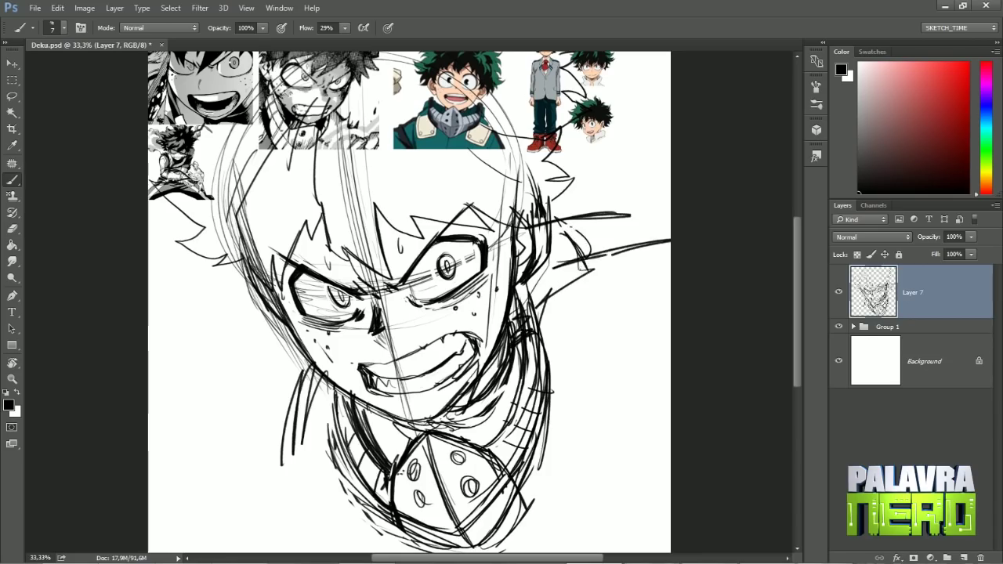
left_click_drag(634, 247, 568, 275)
Sketch the left shoulder with crossing fabric strokes, and add long vertical strokes for the arm on the right side
left_click_drag(329, 403, 231, 462)
mouse_move(314, 380)
left_mouse_down()
mouse_move(223, 548)
mouse_move(239, 544)
left_mouse_up()
left_click_drag(266, 404, 157, 485)
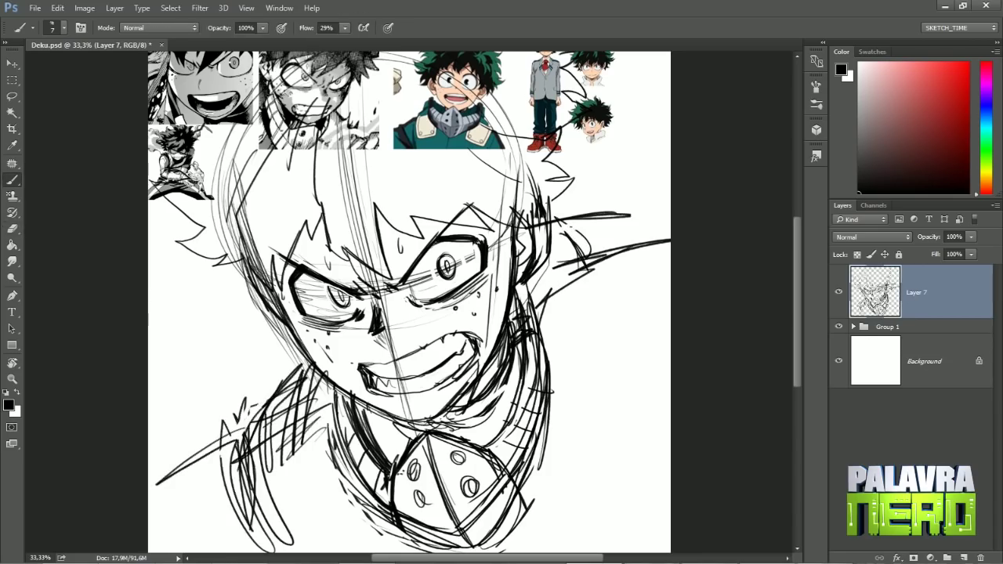
left_click_drag(246, 427, 149, 505)
mouse_move(653, 248)
left_mouse_down()
mouse_move(578, 443)
mouse_move(600, 549)
left_mouse_up()
left_click_drag(671, 232, 619, 468)
left_click_drag(329, 408, 247, 552)
Enlarge the whole character sketch with Free Transform so it fills the canvas
key("ctrl+minus")
key("ctrl+t")
mouse_move(539, 171)
left_mouse_down()
mouse_move(532, 204)
mouse_move(543, 216)
left_mouse_up()
key("Return")
key("ctrl+plus")
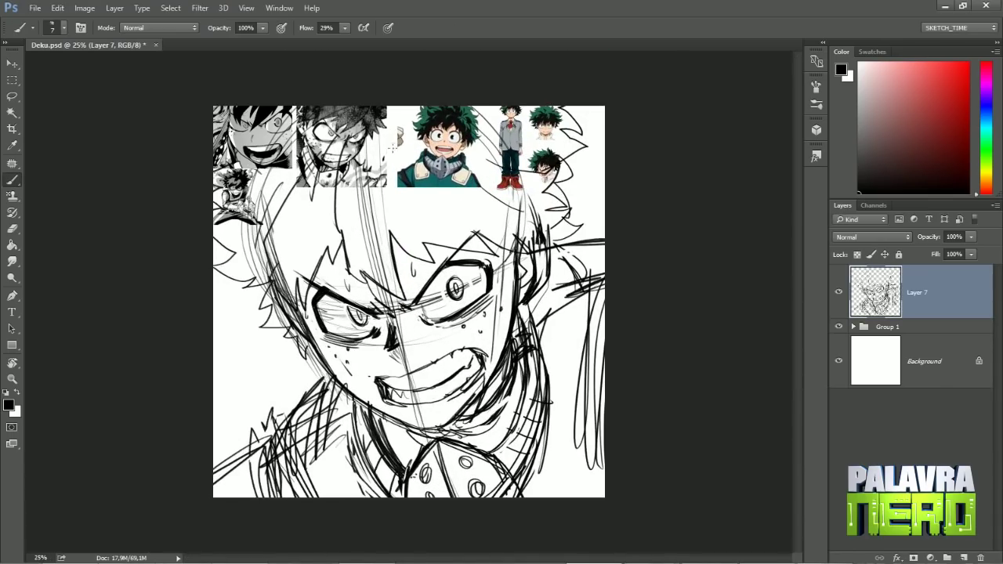
Sketch more hair locks across the top of the head and crosshatch the cheek below the right eye
left_click_drag(349, 198, 244, 127)
key("ctrl+plus")
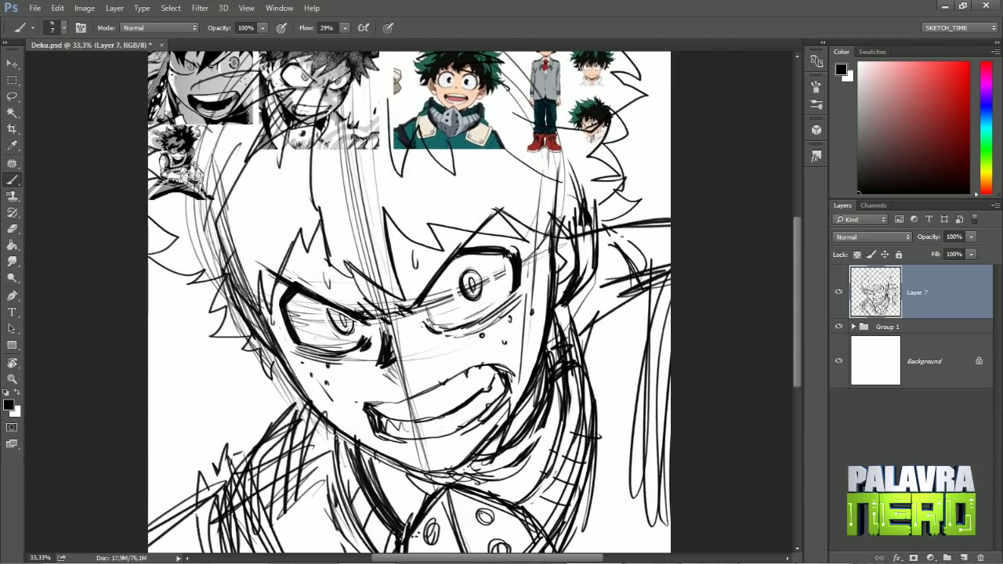
left_click_drag(536, 294, 514, 369)
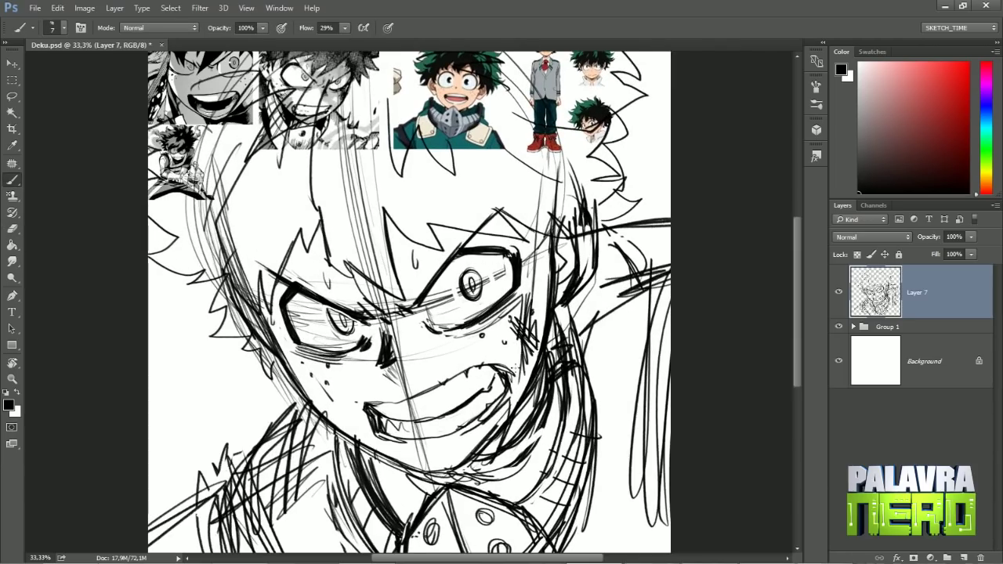
Add fold and contour strokes to the collar and clothing on the left side of the neck
key("ctrl+minus")
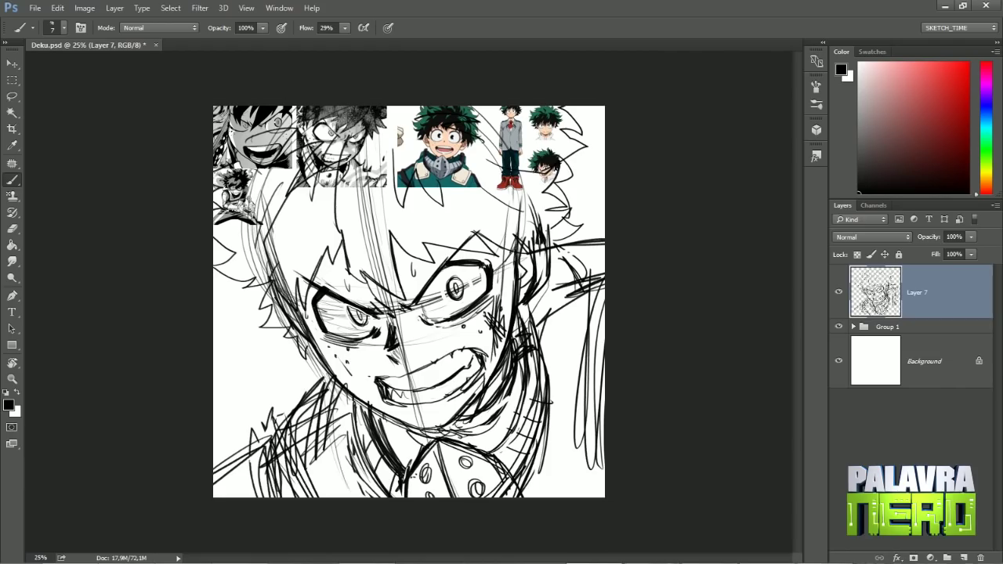
left_click_drag(350, 400, 343, 497)
left_click_drag(339, 383, 354, 498)
left_click_drag(291, 412, 282, 494)
key("e")
key("b")
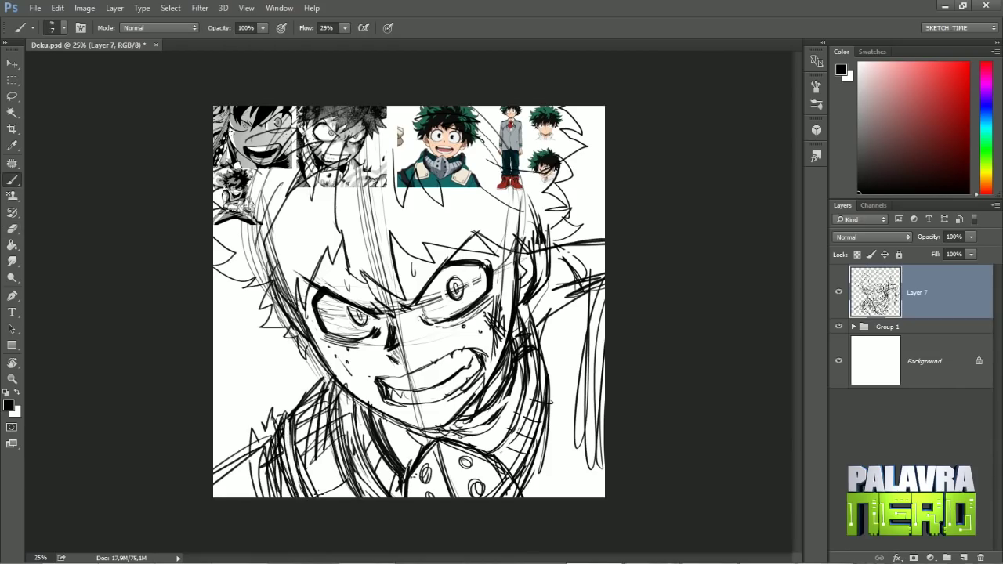
Hatch the left shoulder's outer edge and draw radiating speed lines in the background beside the face
left_click_drag(271, 452, 217, 495)
left_click_drag(296, 417, 236, 465)
left_click_drag(274, 368, 213, 348)
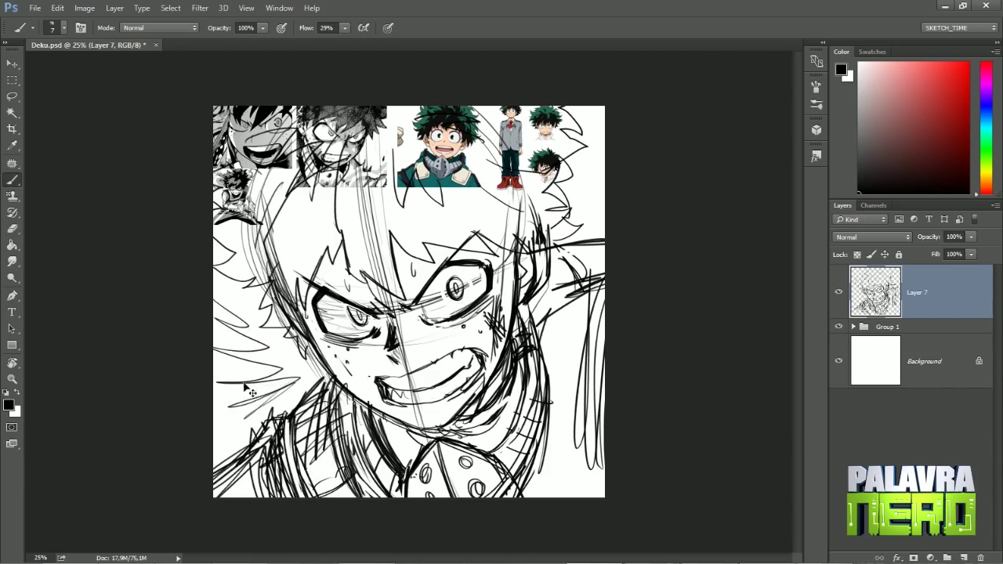
left_click_drag(282, 400, 213, 439)
Lower the sketch layer's opacity to 35%, and hide and reshow the reference image group
left_click_drag(971, 237, 933, 251)
left_click(838, 326)
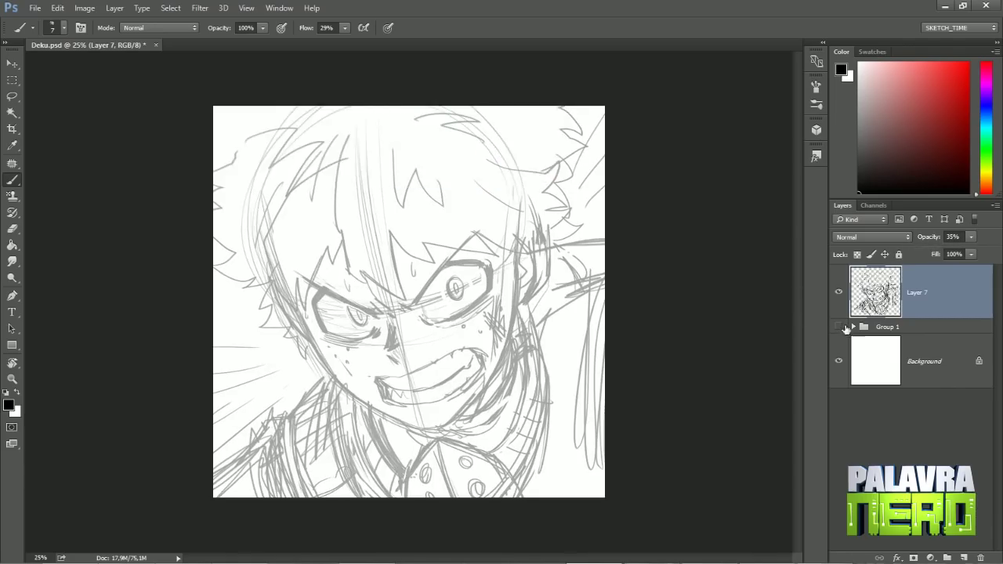
left_click(838, 326)
left_click(893, 326)
left_click(971, 237)
left_click(916, 292)
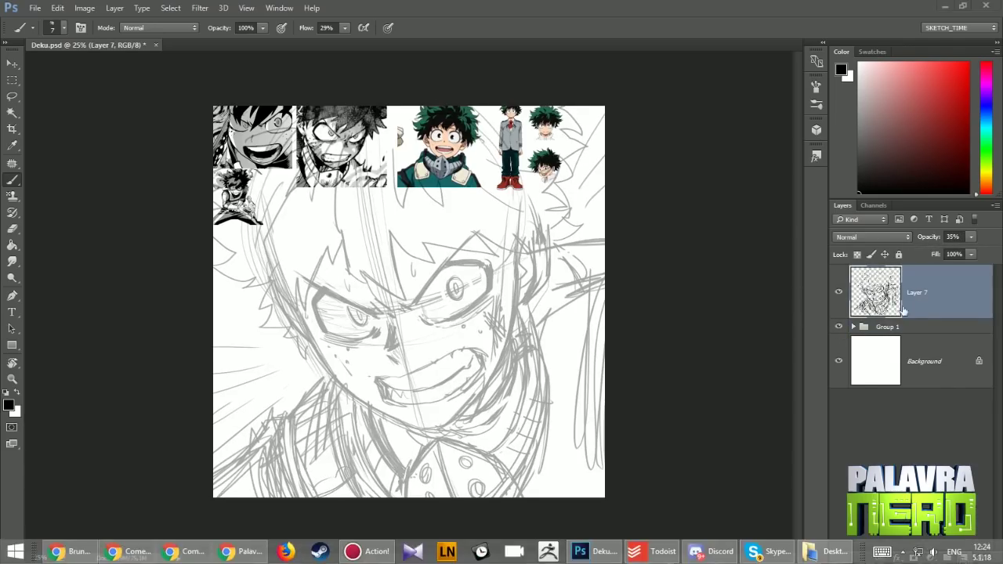
Create a new empty layer and place it above the sketch layer for inking
left_click(924, 360)
left_click(963, 558)
left_click_drag(917, 362, 915, 296)
Ink the frown creases between the eyes and the slanted brow line above the right eye
scroll(391, 208, "up", 5)
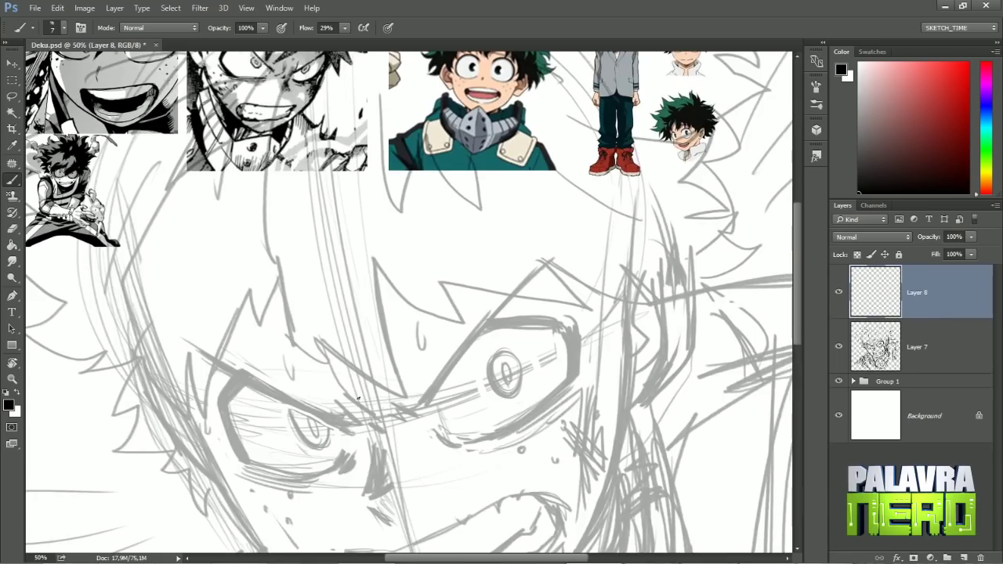
mouse_move(376, 298)
left_mouse_down()
mouse_move(388, 353)
mouse_move(363, 278)
left_mouse_up()
mouse_move(383, 390)
left_mouse_down()
mouse_move(409, 408)
mouse_move(405, 417)
left_mouse_up()
mouse_move(323, 356)
left_mouse_down()
mouse_move(370, 406)
mouse_move(354, 415)
left_mouse_up()
left_click_drag(392, 353, 379, 393)
mouse_move(388, 444)
left_mouse_down()
mouse_move(449, 366)
mouse_move(553, 287)
left_mouse_up()
Rotate the canvas and ink the thick left brow line and the inner corners of both eyes
key("r")
left_click_drag(439, 235, 376, 298)
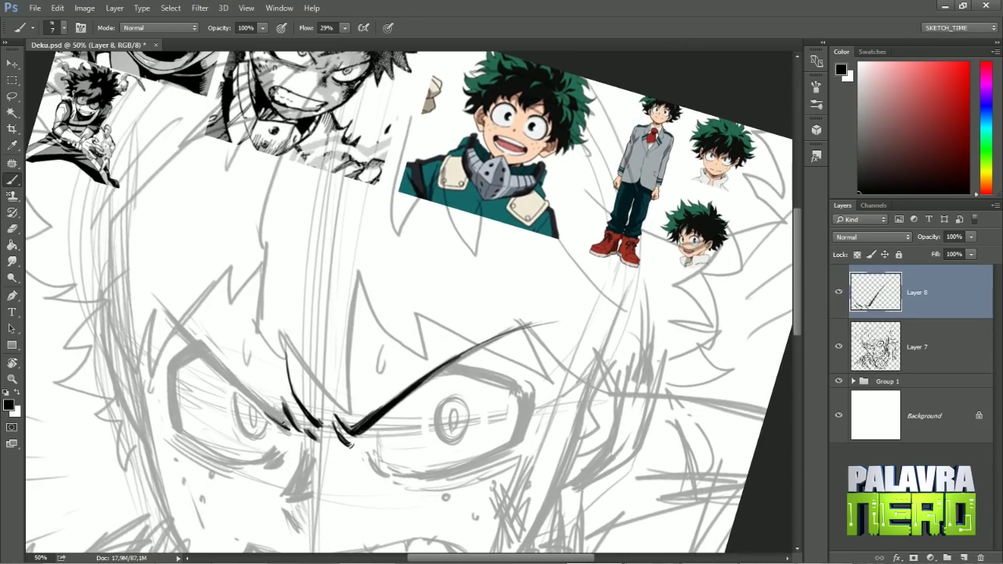
left_click_drag(286, 430, 164, 306)
scroll(368, 376, "down", 2)
left_click_drag(362, 367, 368, 384)
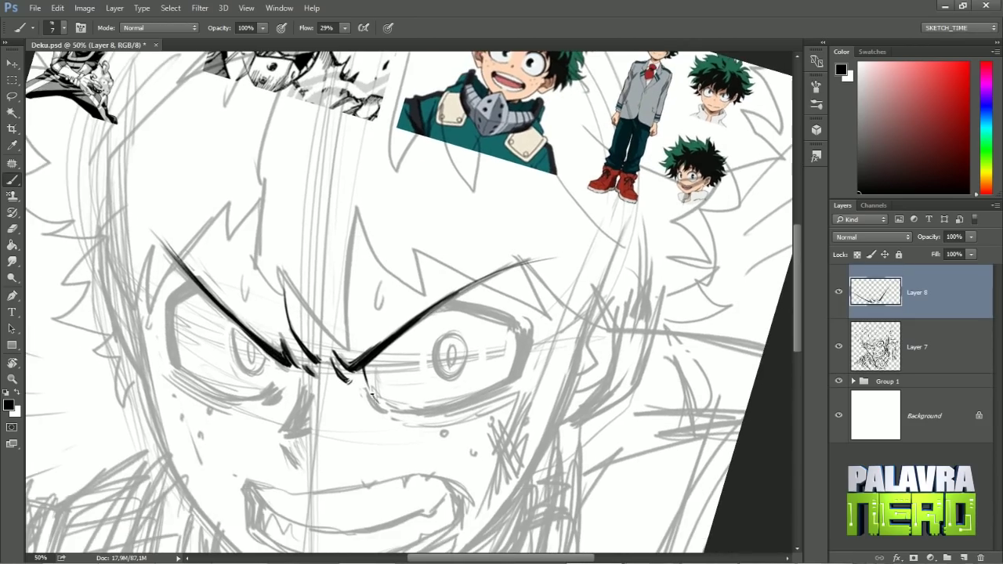
left_click_drag(280, 368, 262, 399)
Ink the left eye's outer contour and lower eyelid, rotating the canvas to suit the strokes
key("r")
mouse_move(549, 298)
left_mouse_down()
mouse_move(533, 235)
mouse_move(502, 196)
left_mouse_up()
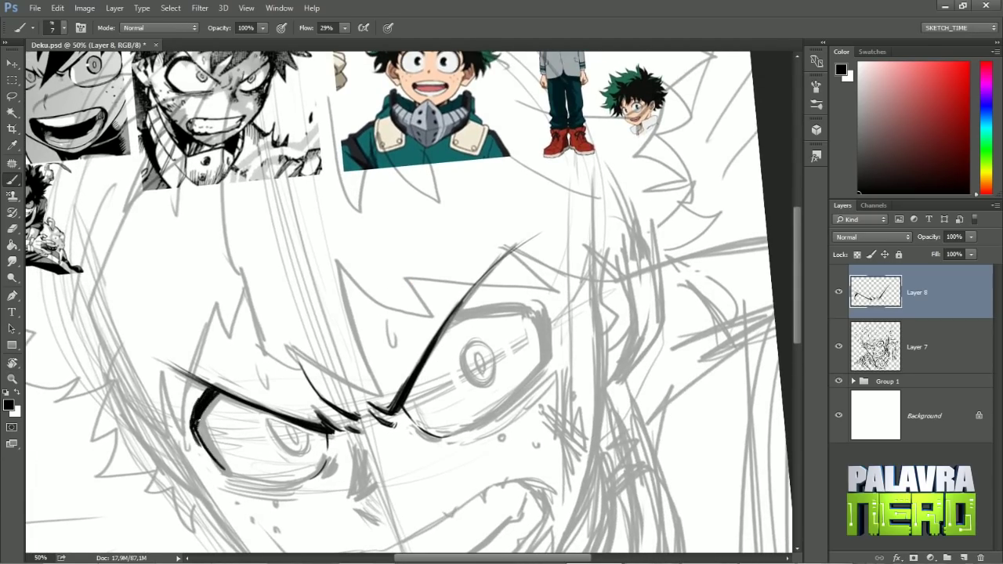
key("r")
left_click_drag(548, 235, 564, 329)
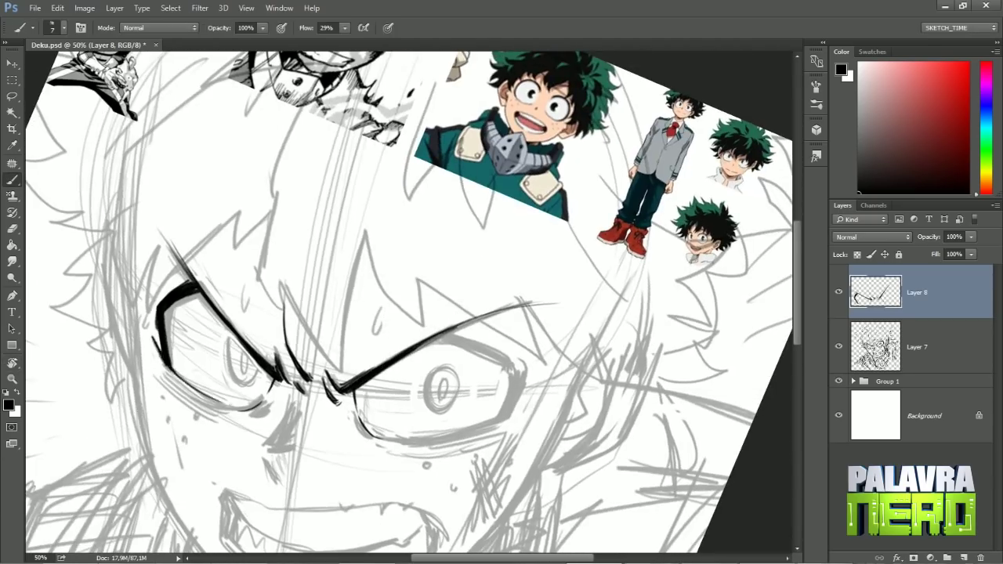
left_click_drag(235, 406, 161, 364)
Ink the right eye's upper lid, outer side and lower lid plus both irises, rotating the canvas between strokes
key("r")
left_click_drag(548, 235, 595, 337)
mouse_move(533, 259)
left_mouse_down()
mouse_move(452, 300)
mouse_move(523, 261)
left_mouse_up()
key("r")
left_click_drag(579, 329, 549, 235)
left_click_drag(517, 328, 533, 351)
key("r")
mouse_move(548, 235)
left_mouse_down()
mouse_move(501, 329)
mouse_move(439, 369)
left_mouse_up()
mouse_move(531, 200)
left_mouse_down()
mouse_move(551, 326)
mouse_move(416, 493)
mouse_move(439, 502)
mouse_move(470, 493)
mouse_move(337, 462)
left_mouse_up()
key("r")
key("r")
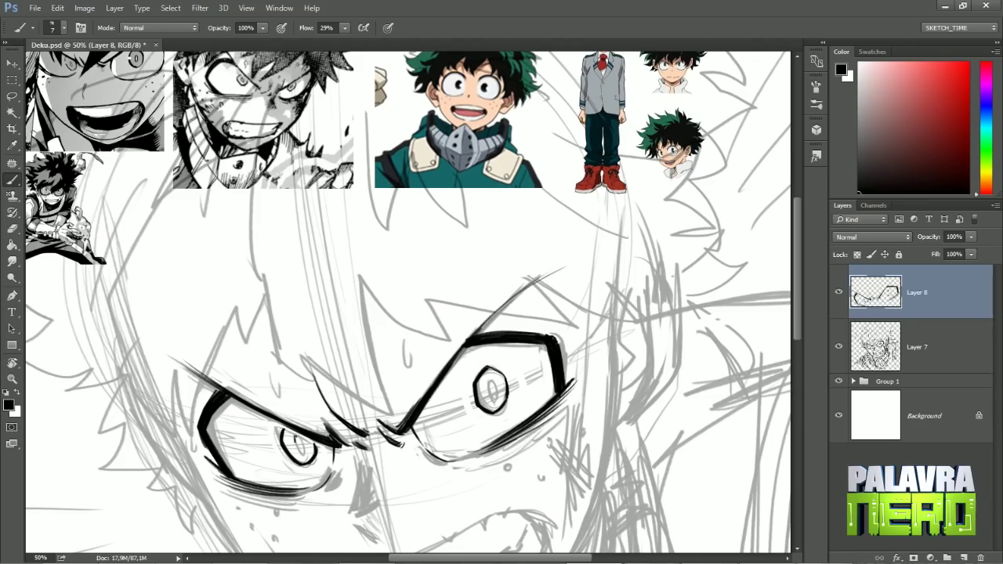
Ink the pupils inside both irises and the dark shadow and lower line of the nose
key("h")
left_click_drag(494, 392, 493, 439)
mouse_move(364, 382)
left_mouse_down()
mouse_move(362, 417)
mouse_move(442, 421)
mouse_move(470, 396)
mouse_move(483, 417)
left_mouse_up()
key("r")
key("r")
mouse_move(470, 395)
left_mouse_down()
mouse_move(439, 439)
mouse_move(392, 470)
left_mouse_up()
mouse_move(357, 439)
left_mouse_down()
mouse_move(388, 474)
mouse_move(342, 374)
left_mouse_up()
Ink small dot freckles on the cheeks beneath the eyes
left_click(548, 320)
mouse_move(548, 321)
left_mouse_down()
mouse_move(542, 367)
mouse_move(525, 355)
left_mouse_up()
left_click(556, 339)
left_click(539, 392)
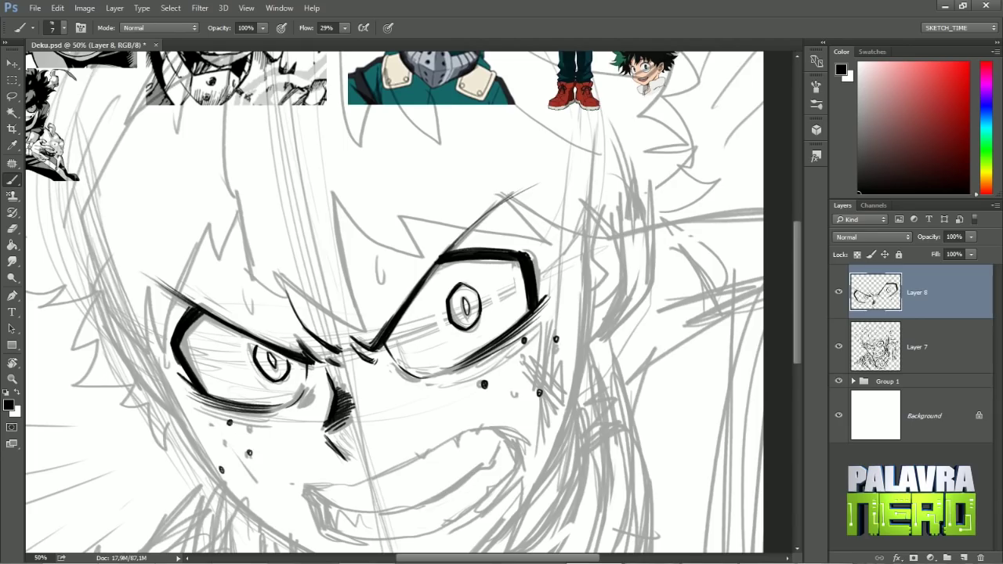
Ink the jawline on both sides of the face down to the chin, rotating the canvas to suit the strokes
key("ctrl+minus")
mouse_move(298, 360)
left_mouse_down()
mouse_move(220, 250)
mouse_move(283, 359)
mouse_move(384, 409)
left_mouse_up()
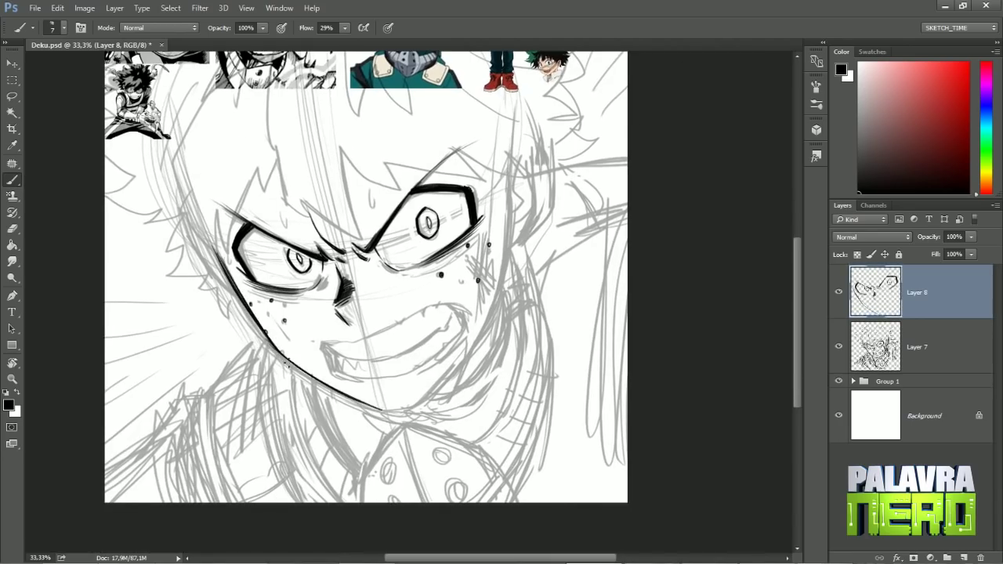
key("r")
left_click_drag(376, 313, 438, 258)
key("b")
mouse_move(415, 169)
left_mouse_down()
mouse_move(470, 242)
mouse_move(462, 258)
left_mouse_up()
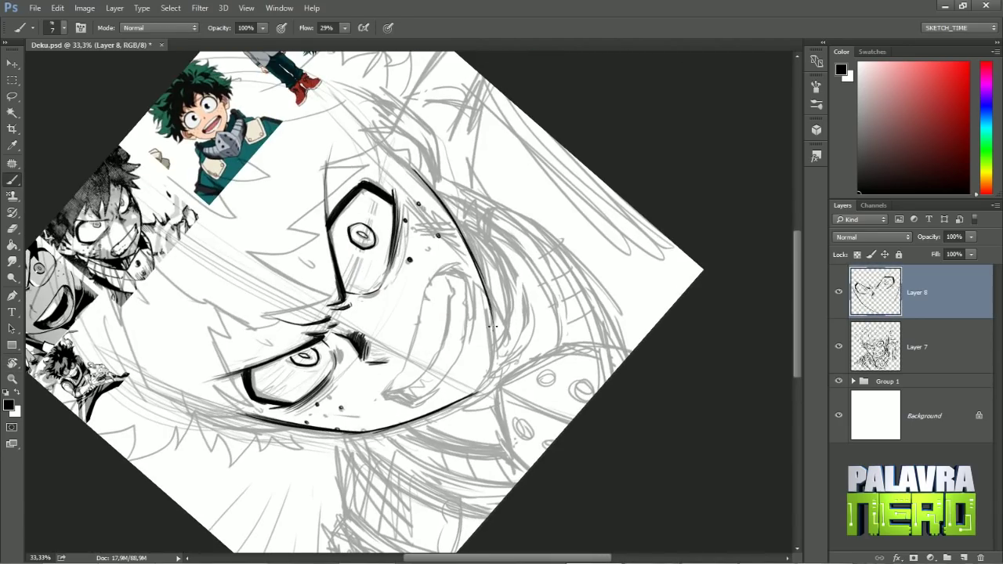
Erase the excess line at the chin and re-ink the right jawline where it meets the chin
key("r")
mouse_move(353, 470)
left_mouse_down()
mouse_move(368, 493)
mouse_move(352, 501)
mouse_move(333, 409)
mouse_move(439, 446)
mouse_move(548, 313)
left_mouse_up()
key("e")
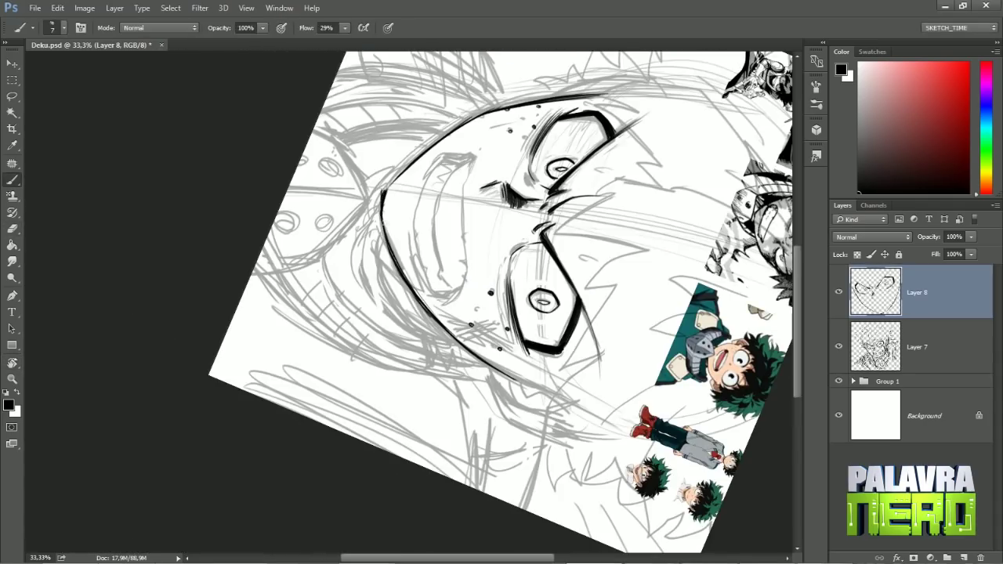
left_click_drag(388, 223, 402, 274)
key("b")
left_click_drag(435, 318, 384, 194)
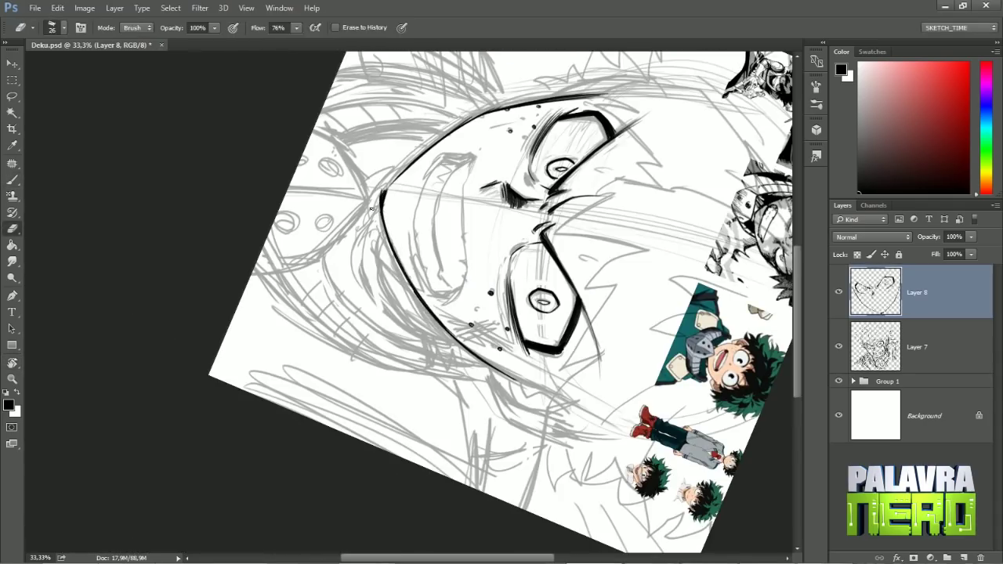
key("r")
key("Escape")
Ink the full outline of the open mouth, rotating the canvas for the upper and lower lip curves
key("ctrl+plus")
key("b")
mouse_move(350, 366)
left_mouse_down()
mouse_move(422, 357)
mouse_move(489, 319)
mouse_move(480, 323)
left_mouse_up()
key("e")
key("b")
mouse_move(404, 367)
left_mouse_down()
mouse_move(511, 315)
mouse_move(553, 310)
left_mouse_up()
key("r")
left_click_drag(470, 329, 361, 235)
left_click_drag(350, 232, 344, 310)
mouse_move(312, 241)
left_mouse_down()
mouse_move(290, 368)
mouse_move(353, 448)
left_mouse_up()
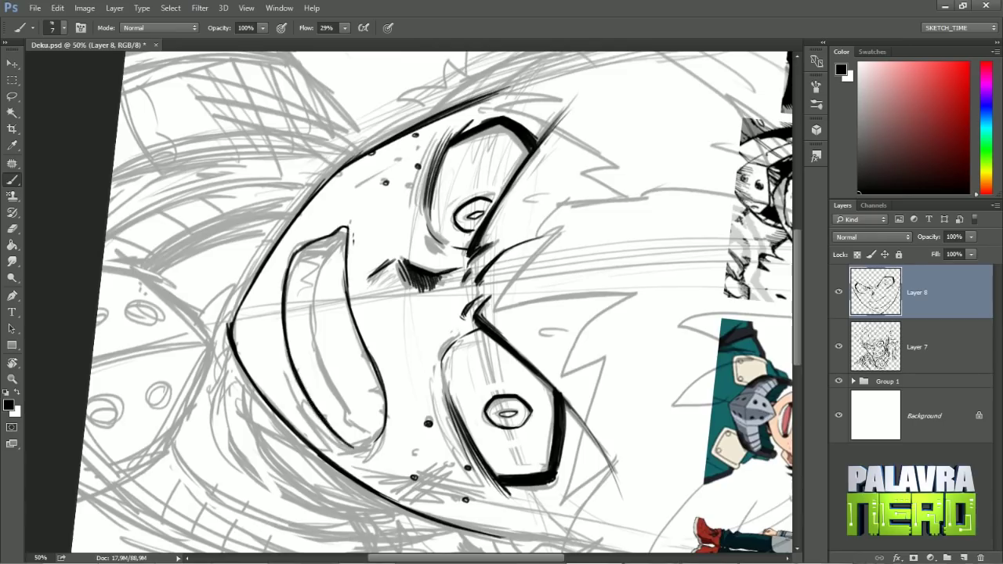
Ink the inner line at the mouth's left corner and thicken the lower right edge of the mouth
key("r")
key("Escape")
key("ctrl+minus")
scroll(428, 359, "down", 1)
key("b")
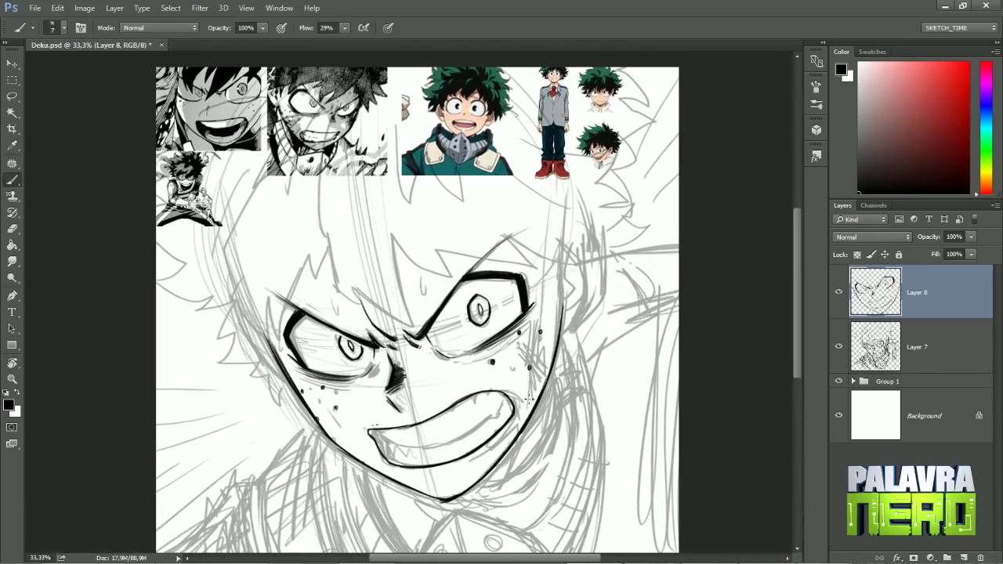
key("r")
mouse_move(429, 360)
left_mouse_down()
mouse_move(486, 258)
mouse_move(329, 235)
mouse_move(439, 329)
left_mouse_up()
key("b")
key("ctrl+plus")
key("b")
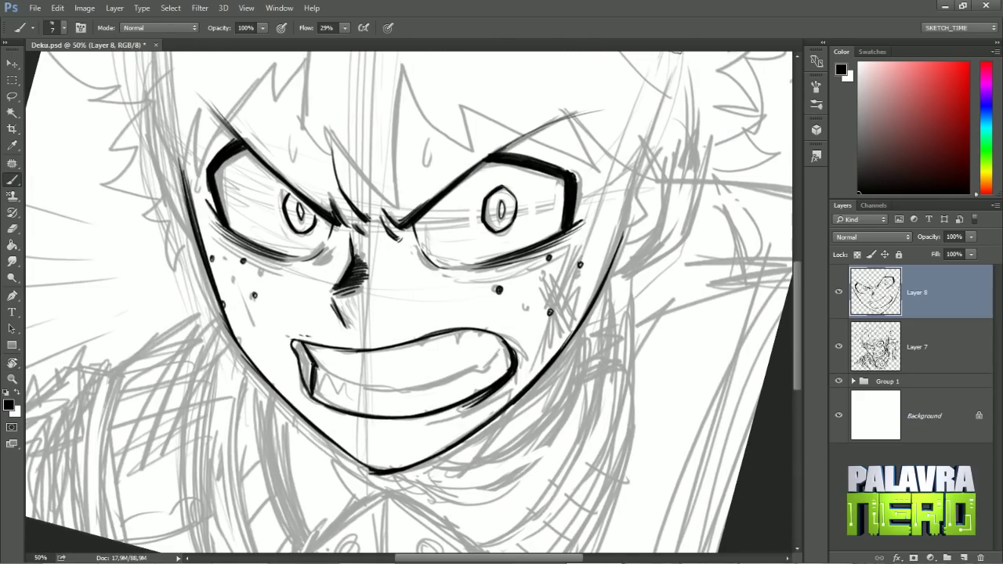
Ink the dividing line between the upper and lower teeth, erasing parts of it into broken segments
key("ctrl+minus")
key("r")
key("Escape")
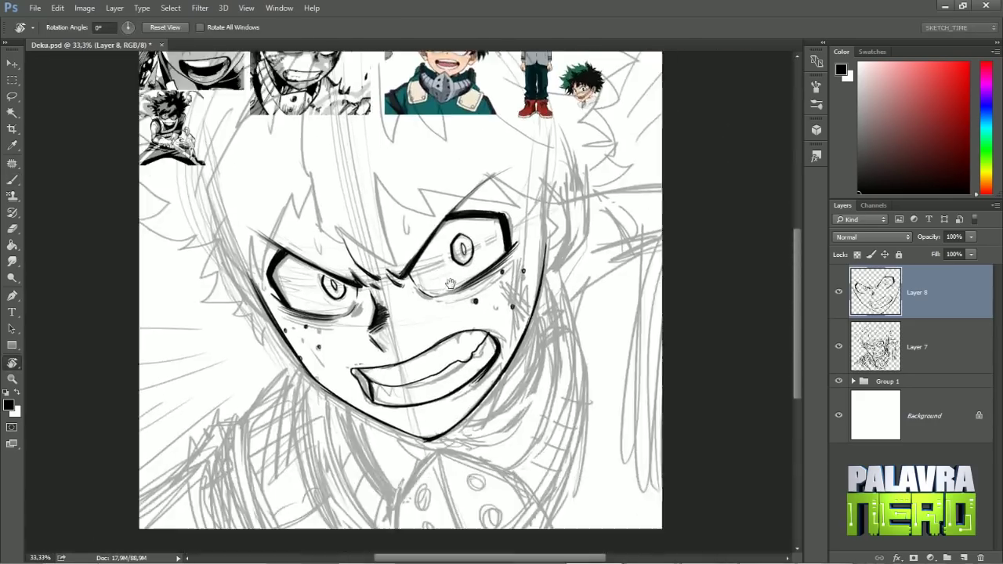
key("ctrl+plus")
key("e")
key("b")
key("e")
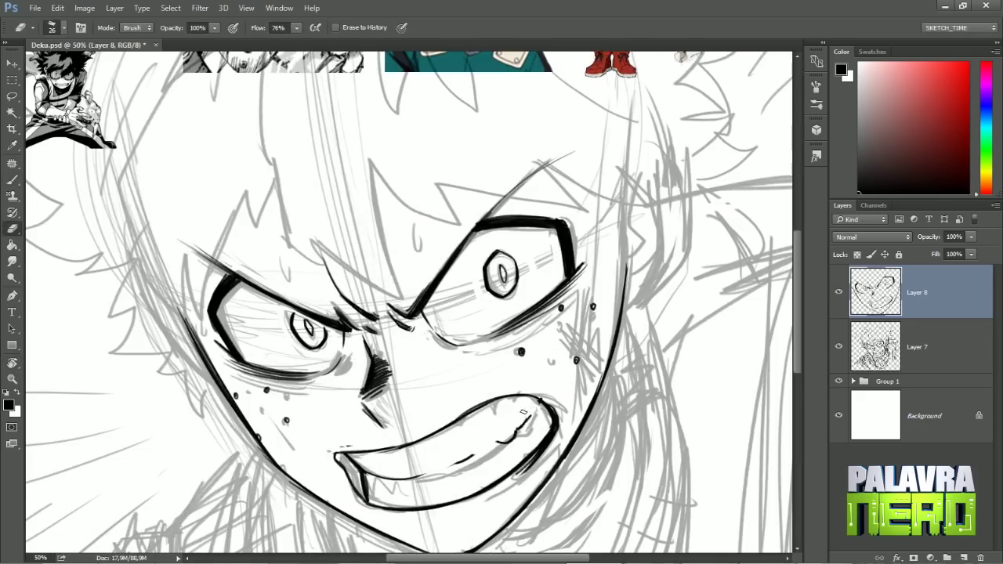
Ink the tooth edges along the gums and fill the mouth's left corner with black
key("r")
mouse_move(508, 431)
left_mouse_down()
mouse_move(501, 415)
mouse_move(529, 437)
left_mouse_up()
key("b")
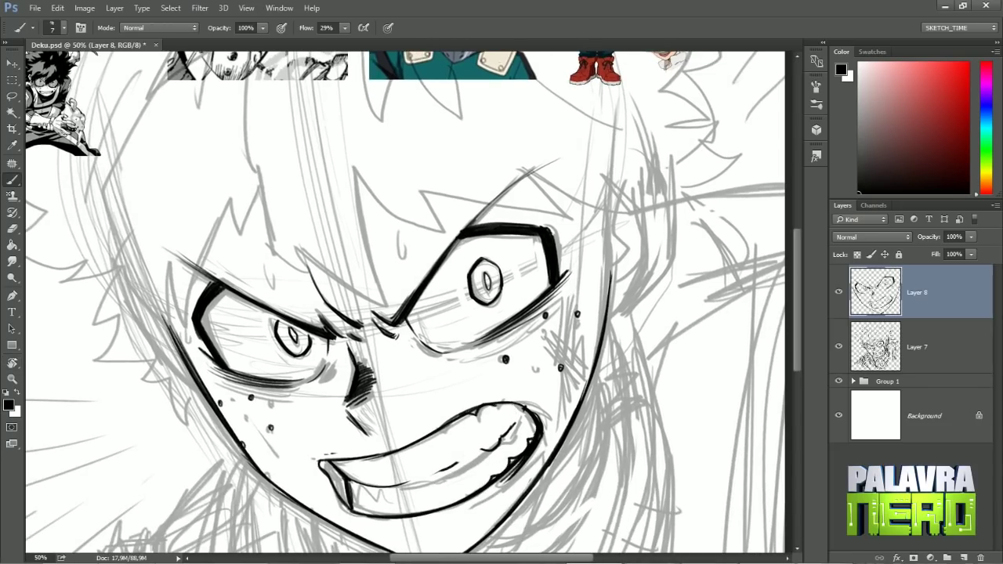
key("ctrl+z")
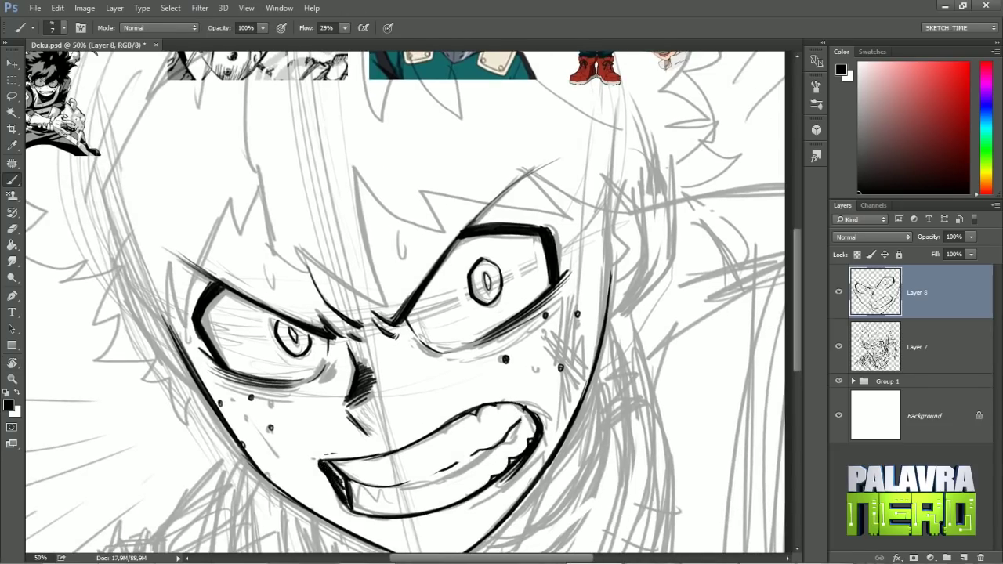
key("e")
key("b")
key("r")
mouse_move(333, 469)
left_mouse_down()
mouse_move(458, 476)
mouse_move(582, 345)
left_mouse_up()
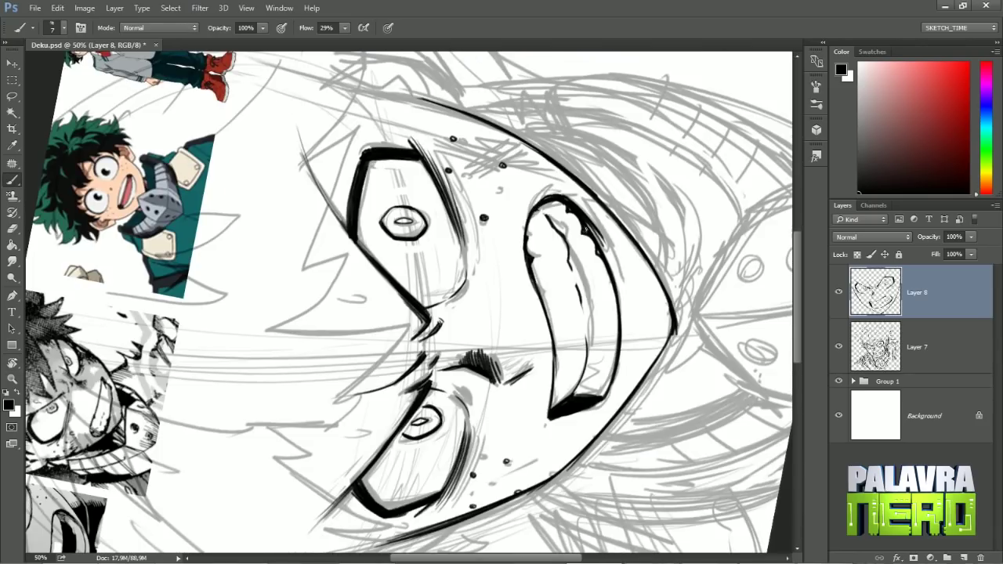
Ink the pointed fringe locks across the forehead from the centre to above the right eye
key("Escape")
mouse_move(290, 466)
left_mouse_down()
mouse_move(306, 439)
mouse_move(294, 274)
mouse_move(319, 392)
left_mouse_up()
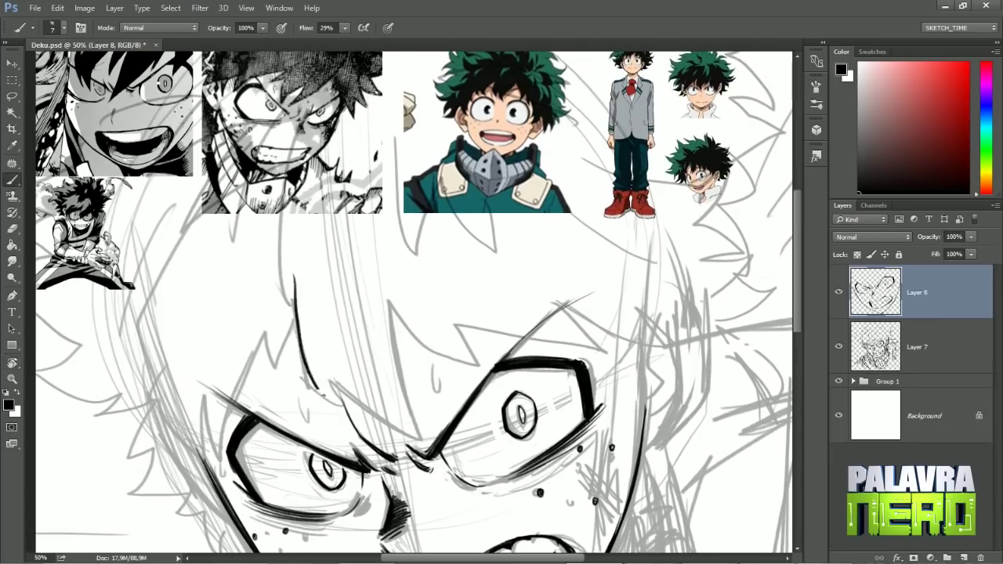
left_click_drag(296, 313, 345, 408)
left_click_drag(329, 365, 427, 435)
left_click_drag(378, 288, 470, 360)
left_click_drag(439, 301, 474, 361)
mouse_move(494, 302)
left_mouse_down()
mouse_move(487, 356)
mouse_move(595, 302)
mouse_move(644, 383)
left_mouse_up()
left_click_drag(629, 309, 733, 336)
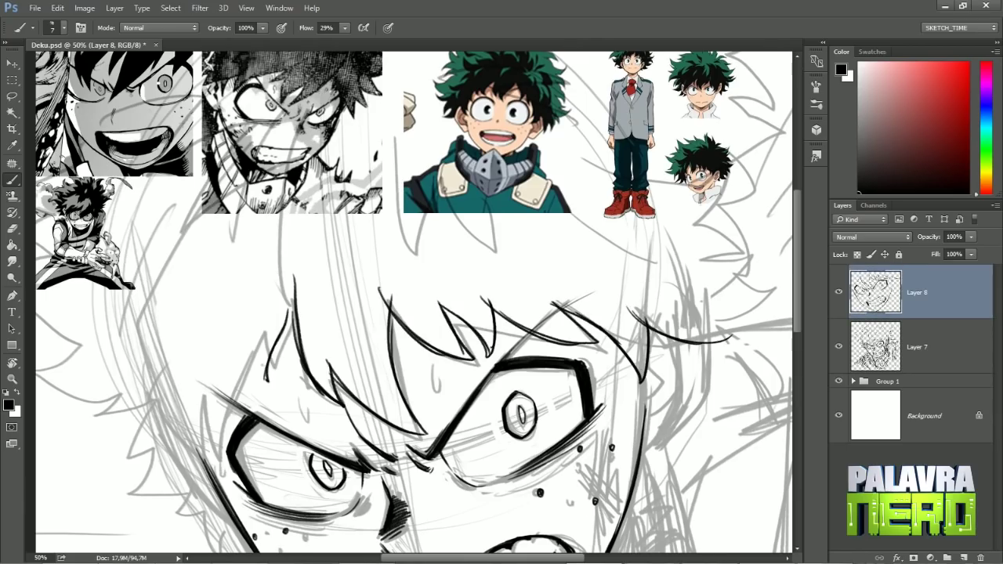
Ink the spiky side locks beside the left eye and the outline of the right ear
left_click_drag(267, 323, 223, 462)
left_click_drag(226, 359, 199, 455)
left_click_drag(270, 319, 200, 458)
left_click_drag(205, 377, 180, 474)
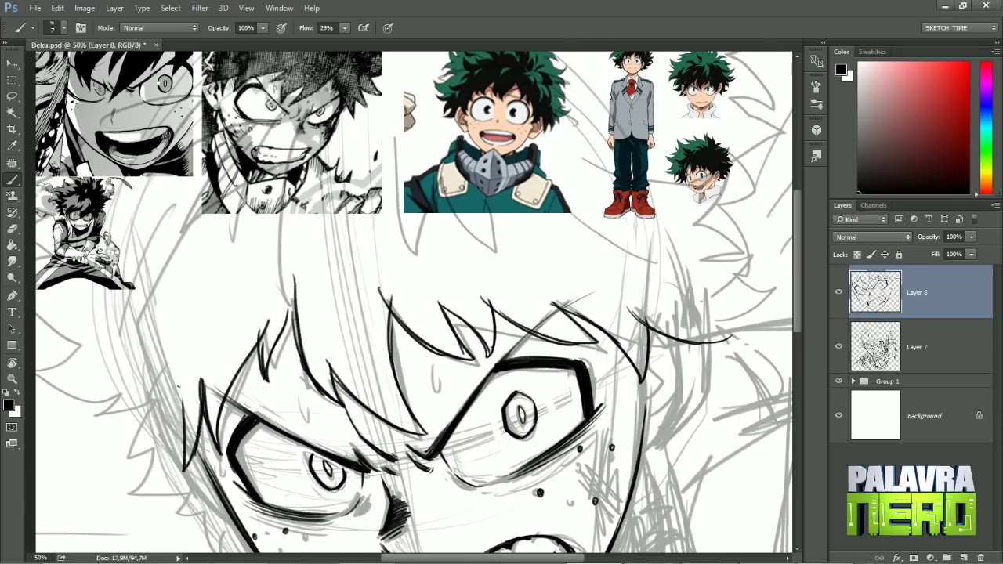
left_click_drag(188, 409, 112, 509)
key("ctrl+minus")
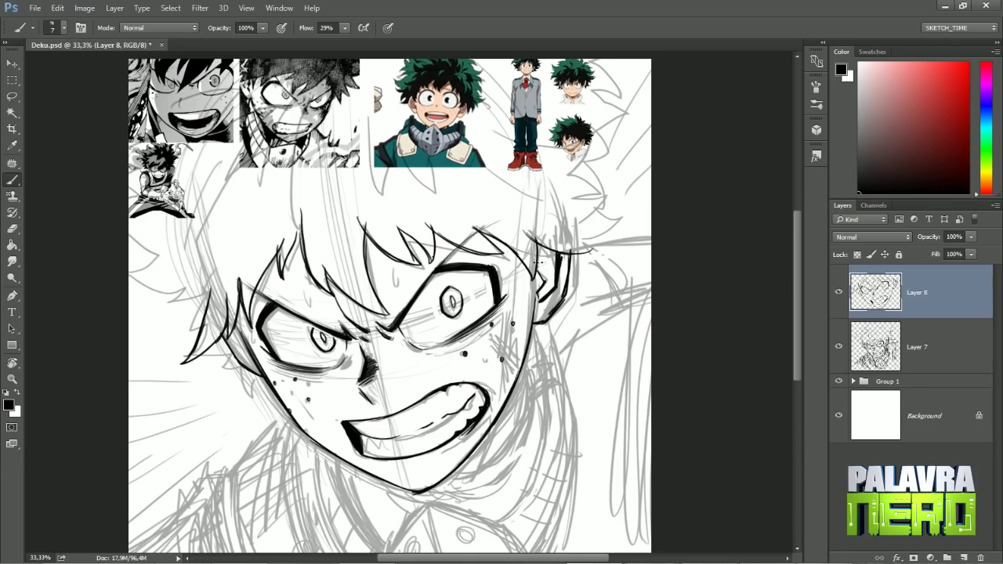
Ink the outer hair spikes on the left side of the head
mouse_move(543, 317)
left_mouse_down()
mouse_move(627, 364)
mouse_move(542, 364)
mouse_move(564, 402)
left_mouse_up()
left_click_drag(300, 253, 321, 336)
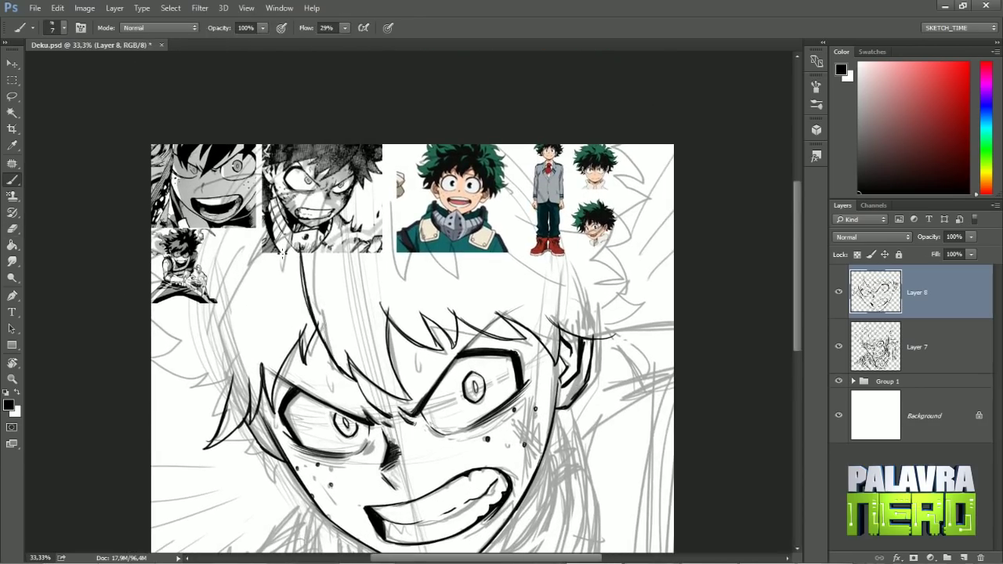
left_click_drag(164, 326, 181, 344)
left_click_drag(152, 362, 201, 376)
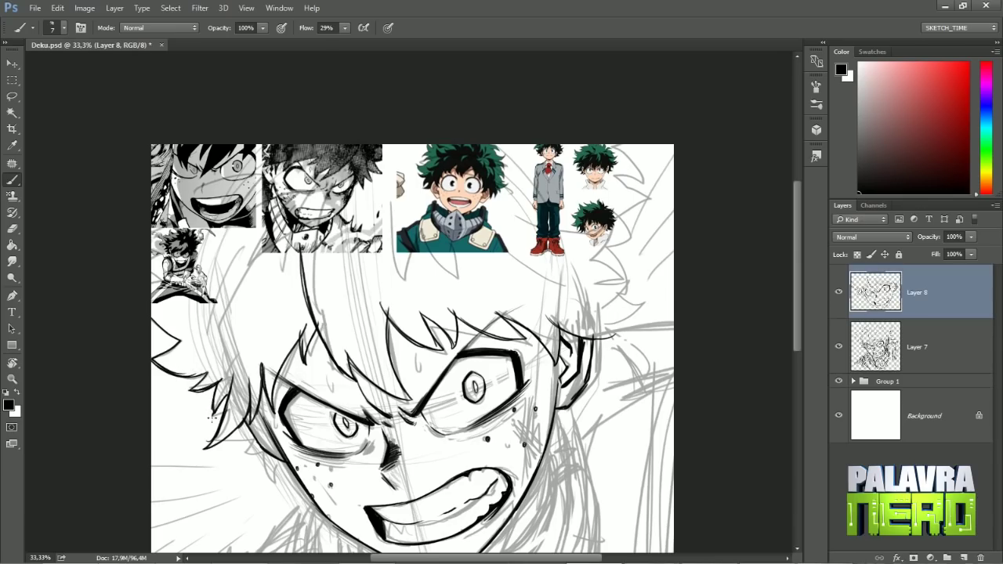
Rotate the canvas and ink the outer hair spikes on the right side of the head above the ear
mouse_move(210, 417)
left_mouse_down()
mouse_move(438, 329)
mouse_move(547, 398)
left_mouse_up()
left_click_drag(521, 451, 572, 481)
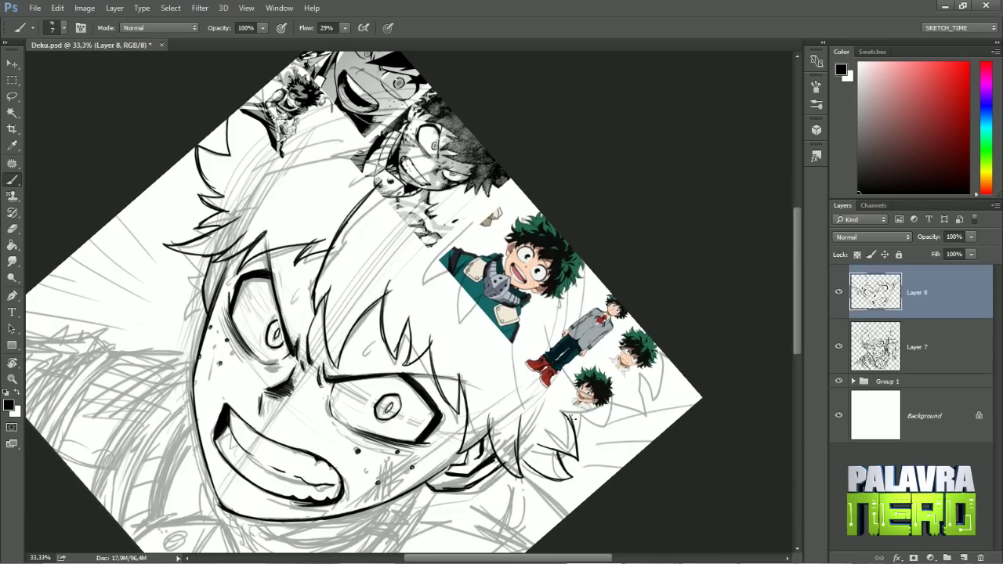
mouse_move(572, 419)
left_mouse_down()
mouse_move(619, 404)
mouse_move(666, 354)
left_mouse_up()
key("r")
left_click_drag(666, 354, 527, 275)
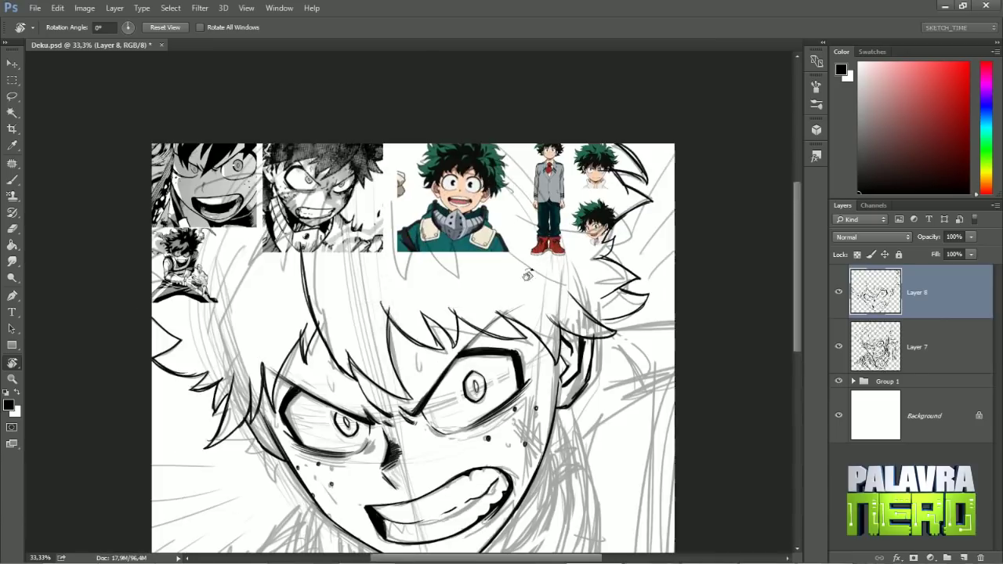
Hide the reference image group Group 1 and make Layer 8 active for inking
mouse_move(838, 291)
left_mouse_down()
mouse_move(838, 346)
mouse_move(838, 292)
left_mouse_up()
left_click(838, 415)
left_click(838, 415)
left_click(838, 380)
left_click(875, 346)
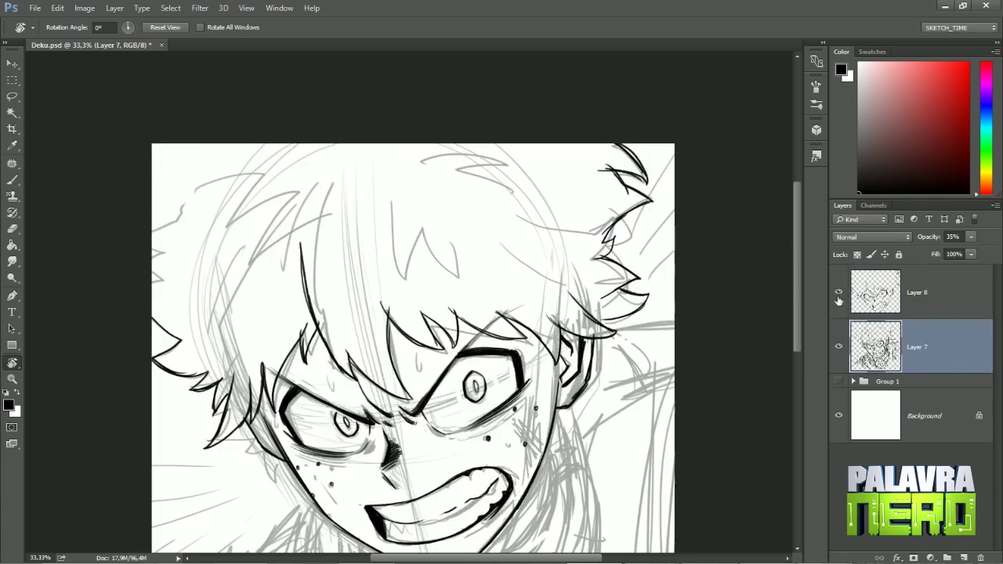
left_click(838, 380)
left_click(838, 381)
key("b")
left_click(875, 291)
Ink the curved locks and spikes over the upper left of the hair
left_click_drag(301, 173, 329, 152)
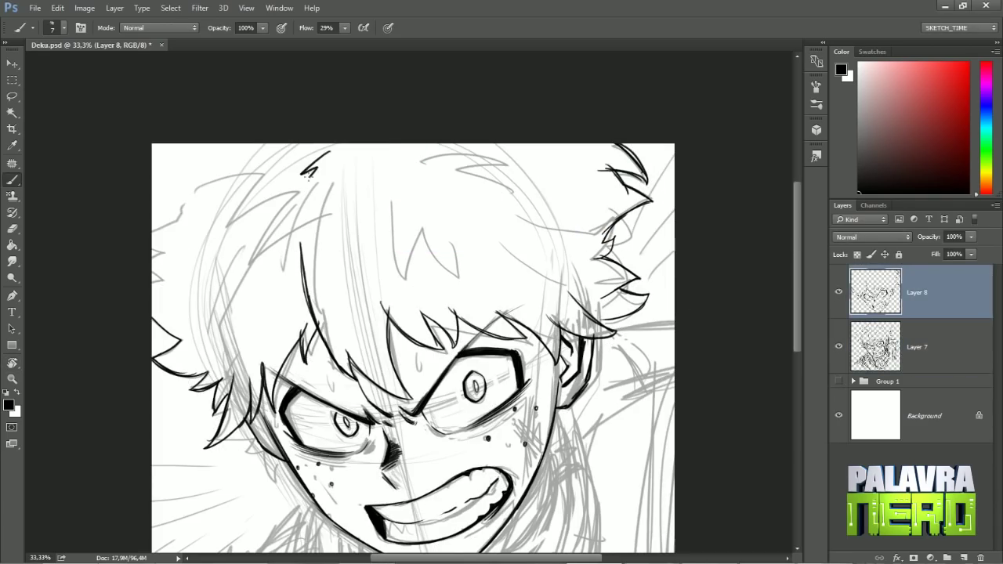
left_click_drag(265, 290, 249, 352)
left_click_drag(256, 348, 307, 297)
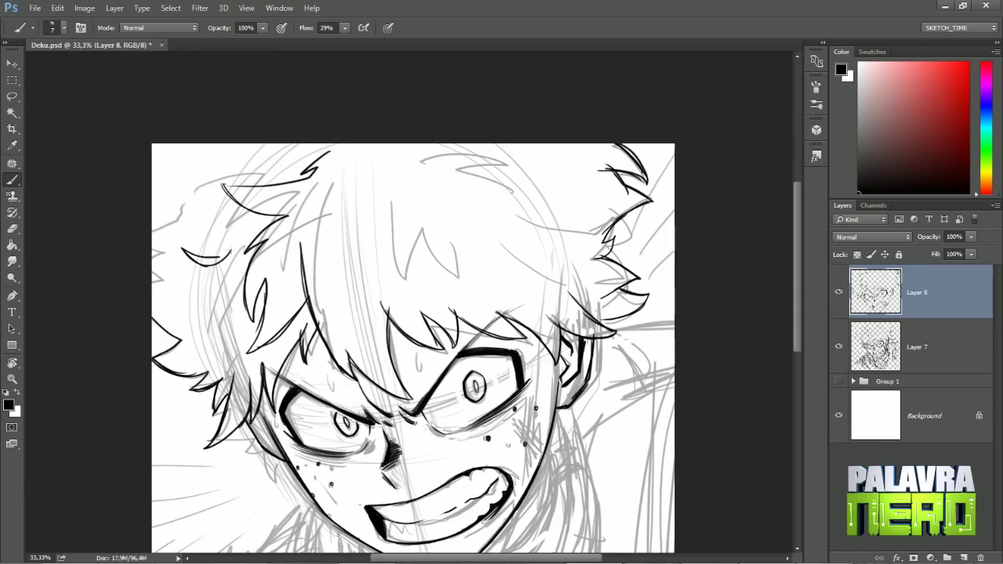
left_click_drag(245, 251, 232, 314)
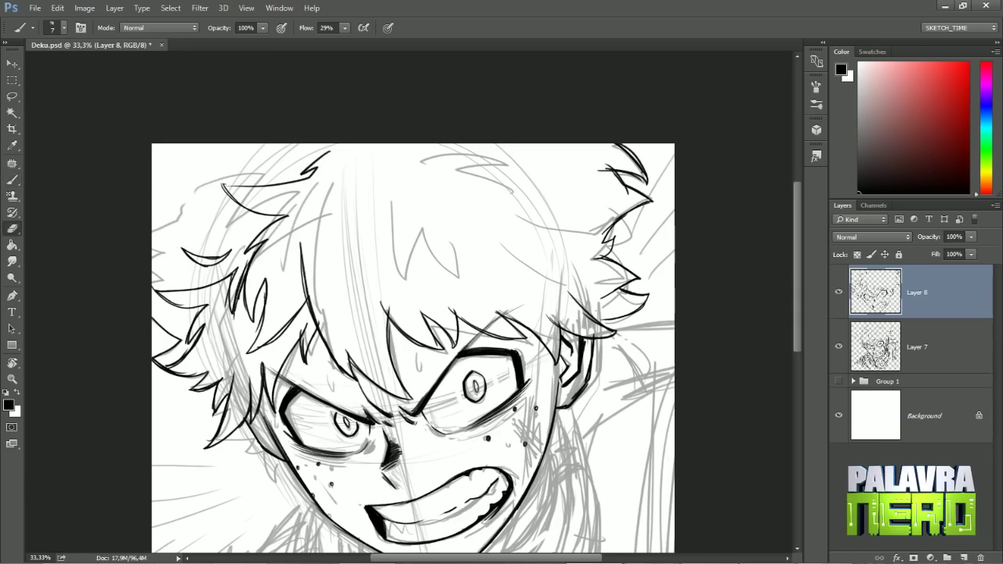
Erase the unwanted inner strands on the left of the hair and refine the adjoining lock's lines
key("ctrl+z")
left_click_drag(238, 270, 230, 315)
left_click_drag(268, 235, 242, 262)
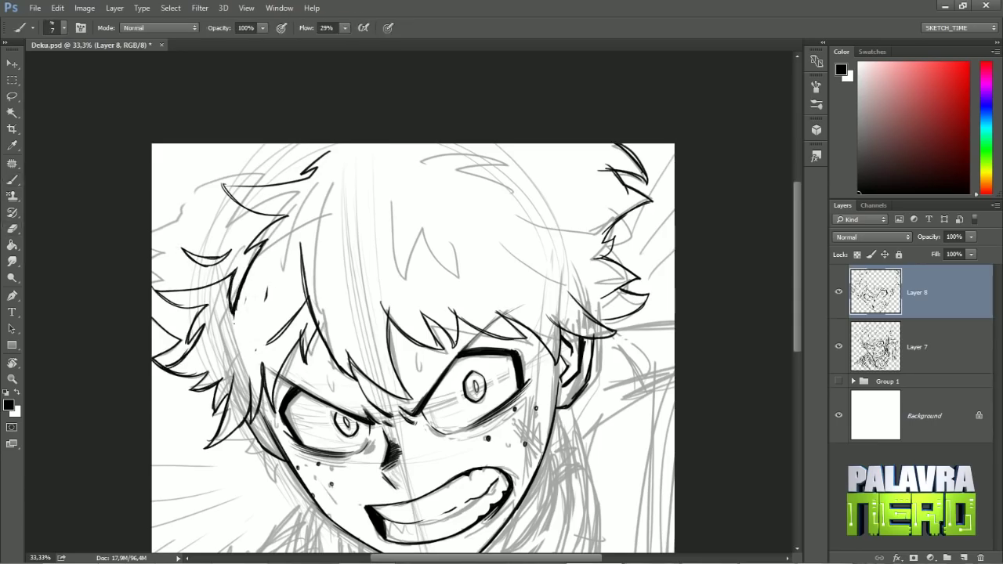
Check the reference images and ink the outermost hair spikes at the upper left of the head
left_click(837, 380)
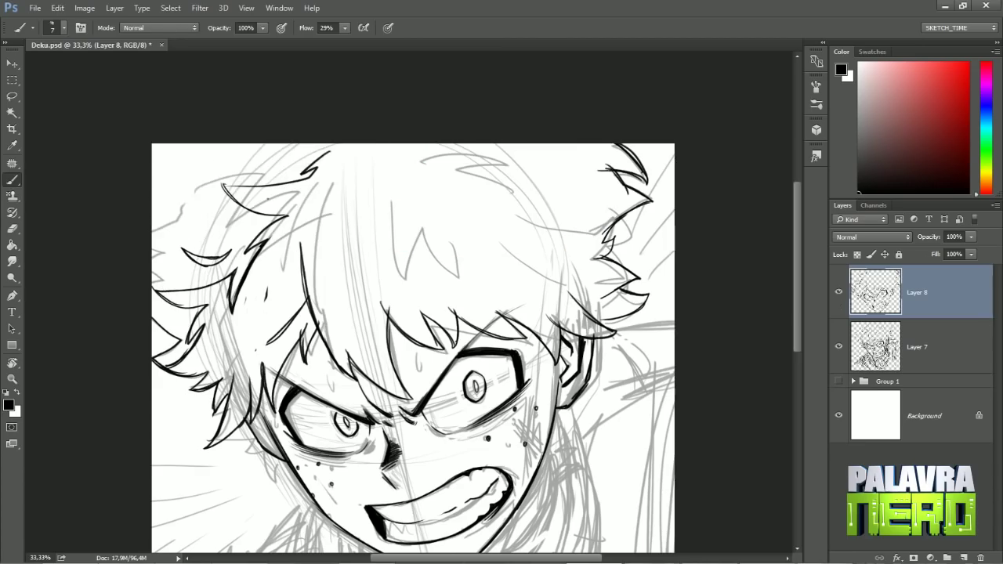
key("ctrl+z")
left_click_drag(200, 144, 219, 165)
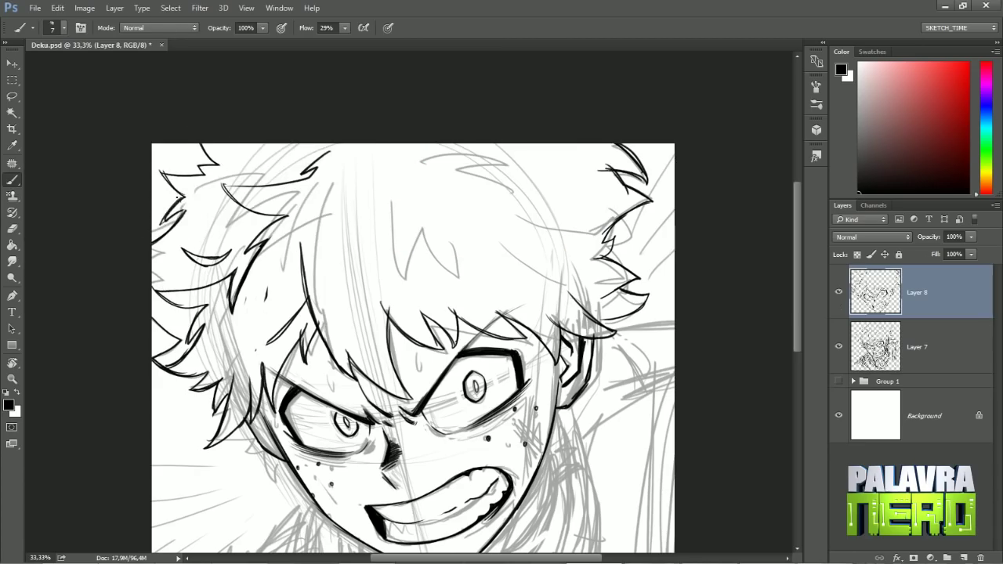
Lasso the outermost upper-left hair spikes, reposition them with Free Transform and deselect
key("r")
key("l")
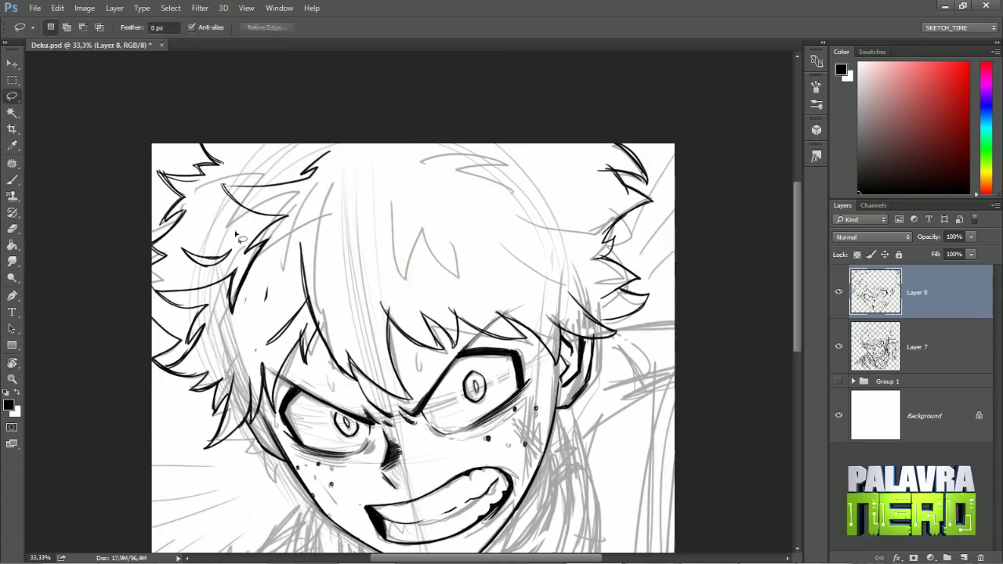
left_click_drag(227, 157, 202, 123)
key("ctrl+t")
key("Return")
key("ctrl+d")
Erase the tip of the upper left lock and ink the tufts across the crown of the hair
left_click_drag(797, 317, 785, 291)
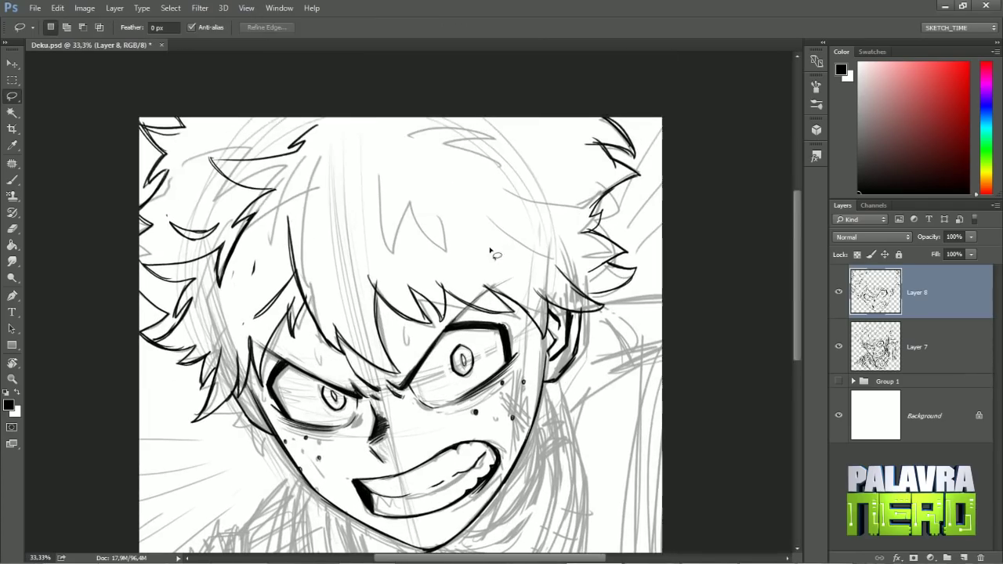
key("e")
key("alt+bracketleft")
key("alt+bracketright")
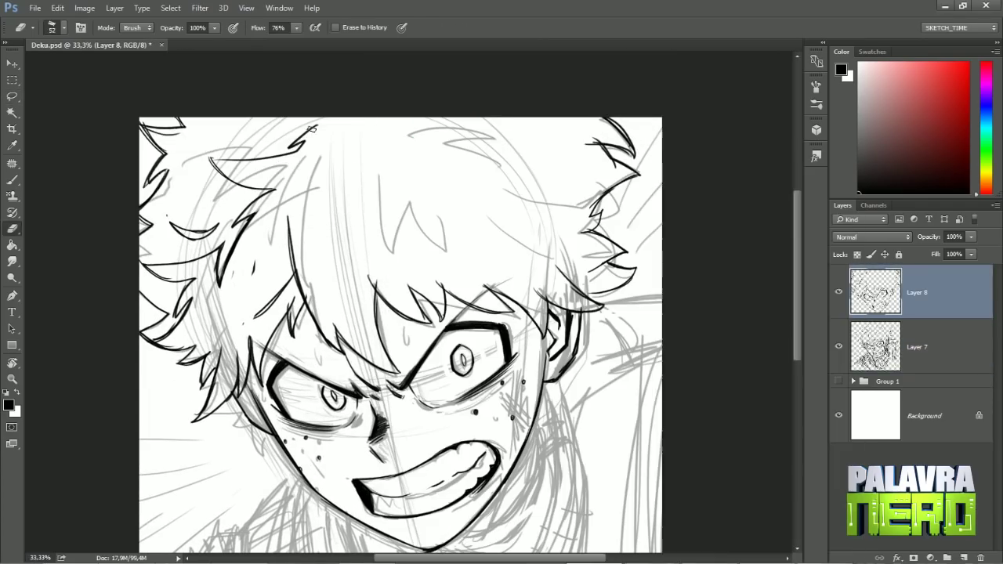
left_click_drag(317, 125, 302, 148)
key("b")
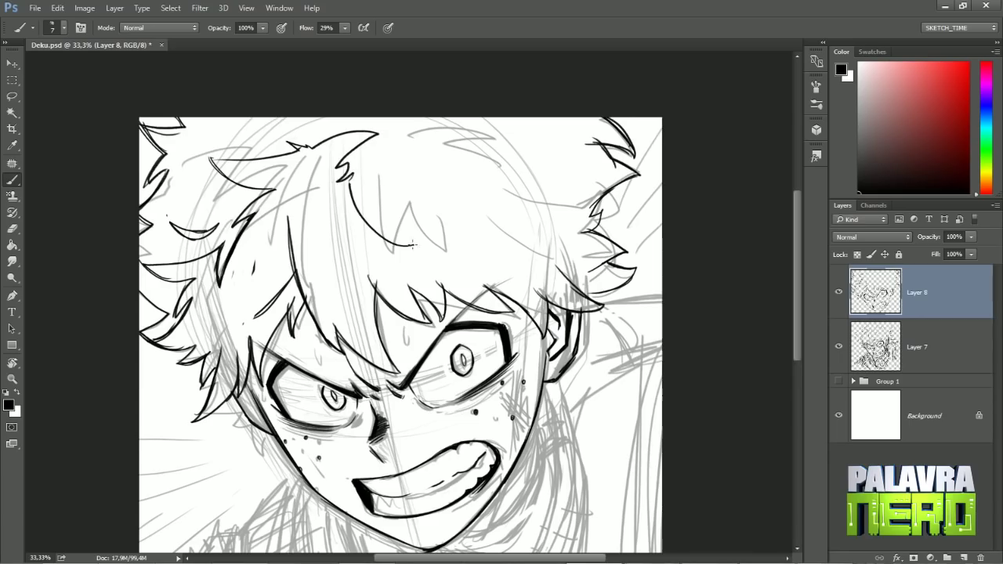
left_click_drag(483, 248, 496, 263)
left_click_drag(496, 263, 444, 189)
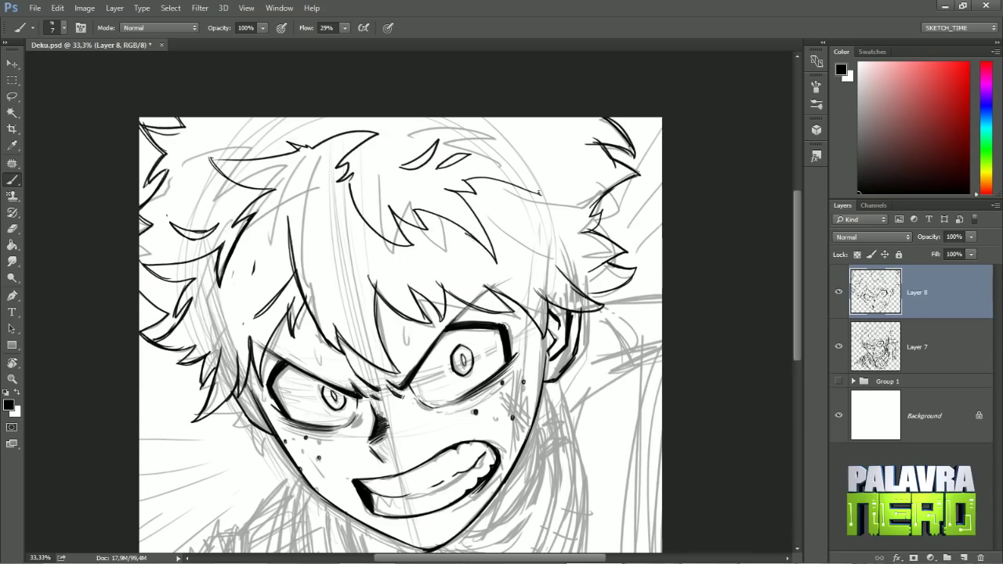
double_click(839, 380)
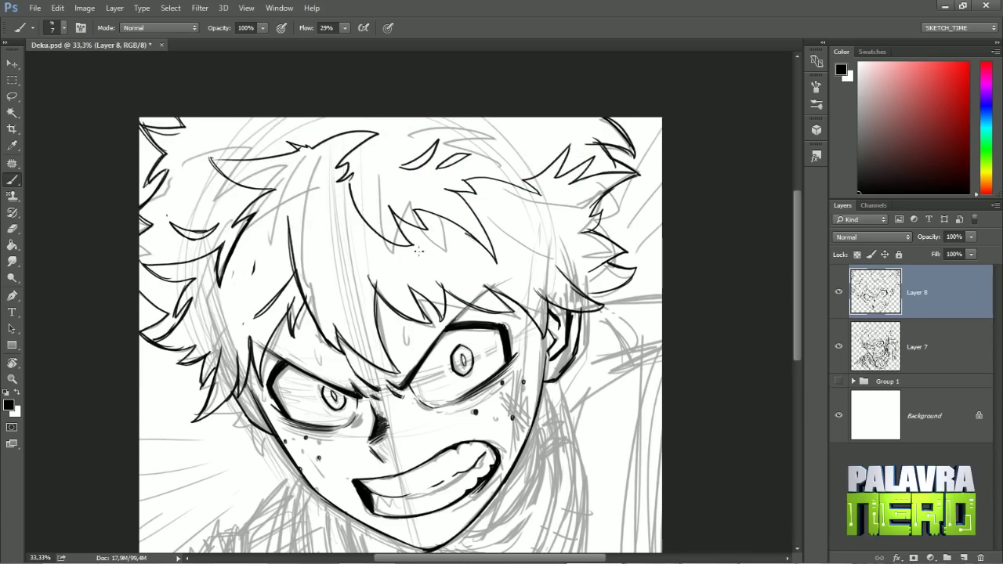
Erase and re-ink the long forehead lock above the left eye and refine the surrounding hair strands
key("e")
left_click_drag(290, 219, 300, 298)
key("b")
left_click_drag(286, 208, 305, 331)
key("e")
key("b")
key("e")
key("b")
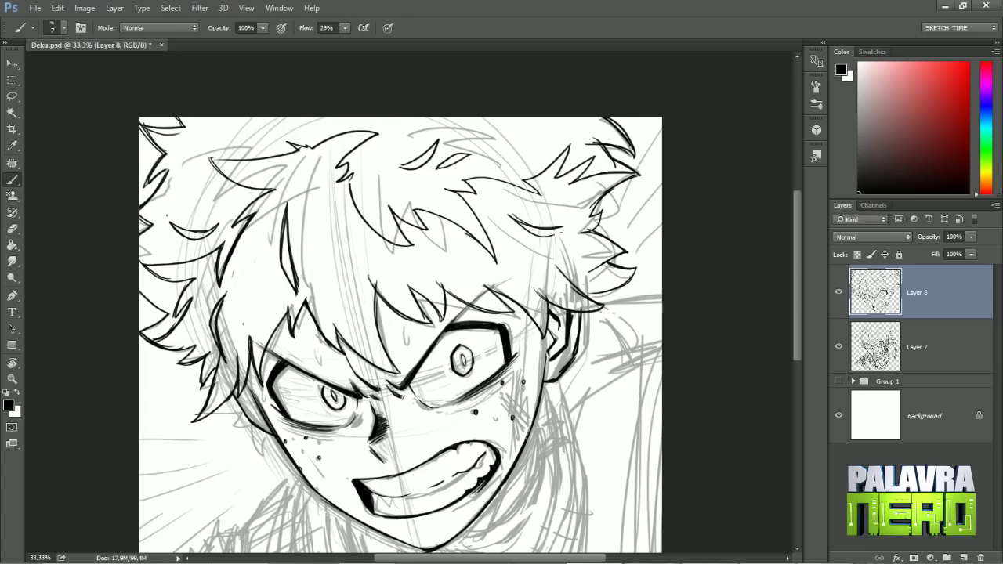
key("ctrl+z")
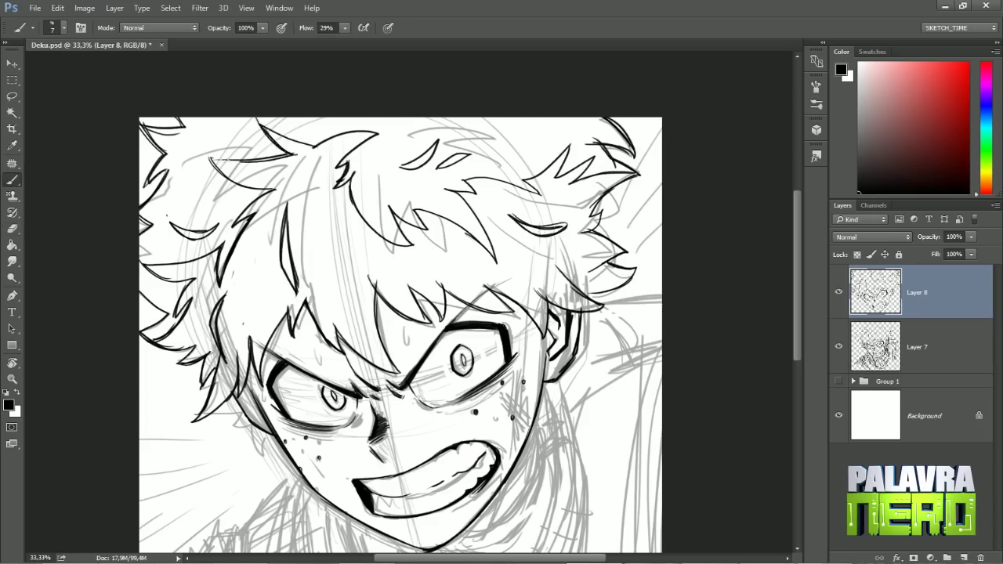
Ink the curved lock at the upper left of the crown and the small tufts beside the left cheek
mouse_move(210, 161)
left_mouse_down()
mouse_move(281, 190)
mouse_move(296, 176)
left_mouse_up()
key("h")
left_click_drag(187, 162, 186, 210)
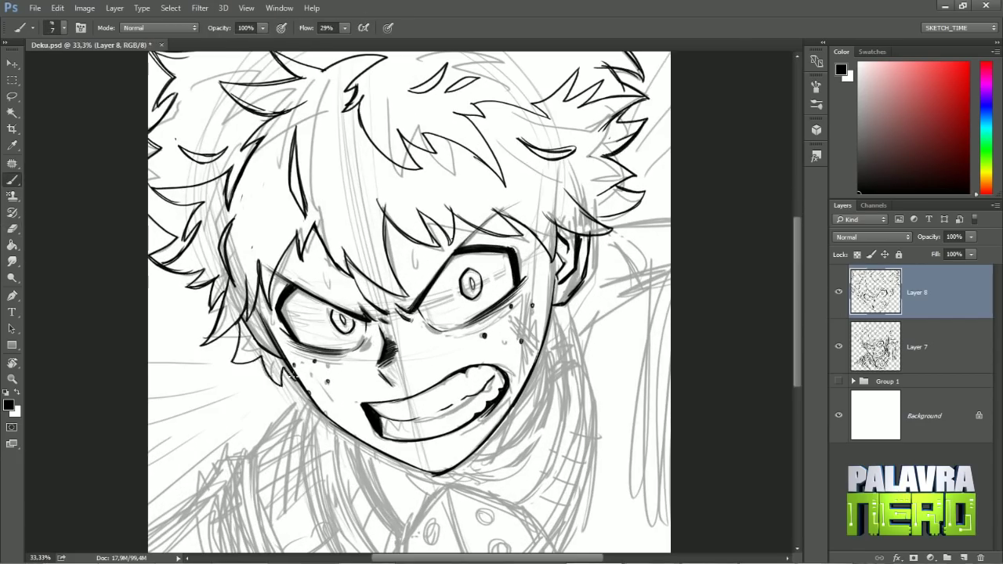
left_click_drag(291, 377, 269, 357)
key("ctrl+minus")
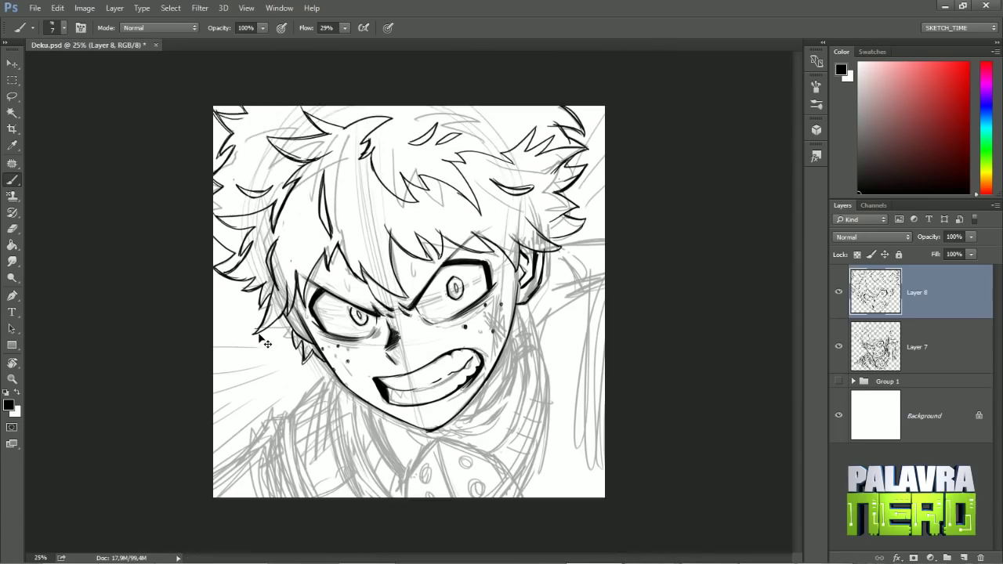
Compare the drawing with the references in Group 1 and hide the sketch on Layer 7
left_click(839, 380)
left_click(839, 380)
left_click(839, 381)
left_click(839, 380)
left_click(838, 346)
Lasso the hair spikes on the left side of the head and shift them outward with Free Transform
key("l")
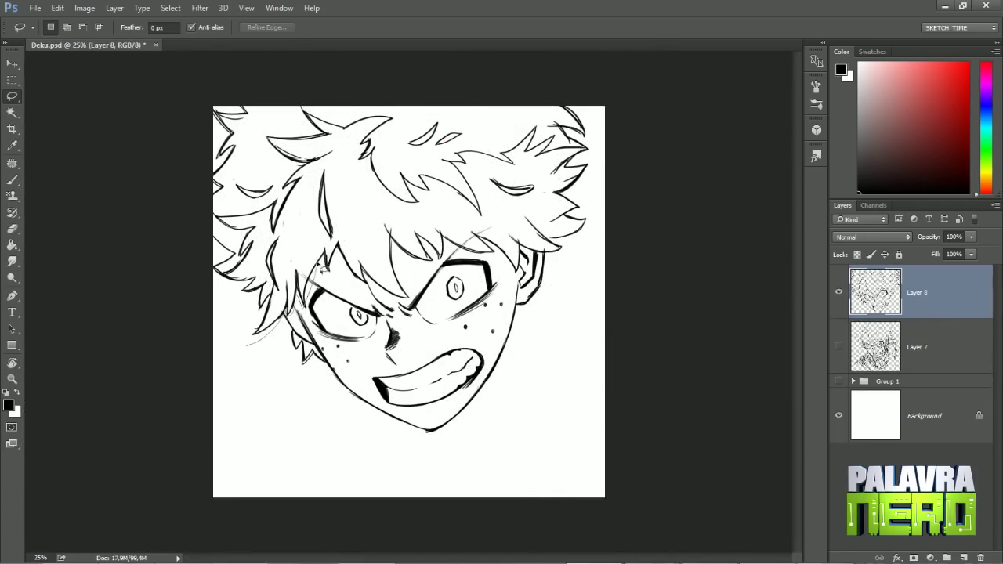
left_click_drag(267, 143, 264, 149)
key("ctrl+t")
left_click_drag(203, 260, 197, 250)
key("Return")
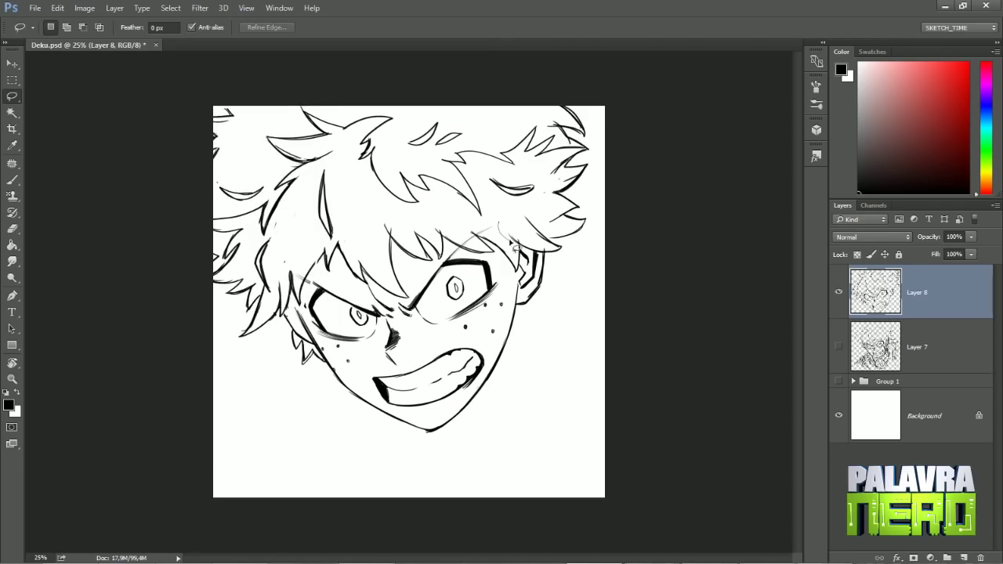
Lasso the hair spikes on the right side of the head and extend them outward with Free Transform
left_click_drag(528, 252, 561, 96)
left_click_drag(494, 172, 495, 174)
key("ctrl+t")
left_click_drag(609, 149, 633, 173)
key("Return")
Show the Layer 7 sketch and the Group 1 references again, with Layer 8 active for inking
key("b")
left_click(917, 346)
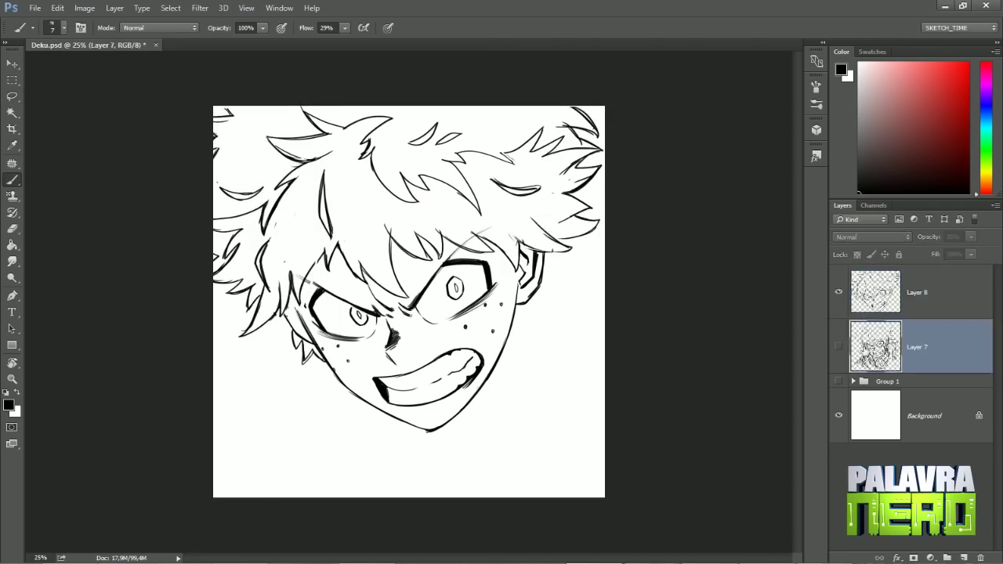
left_click(838, 346)
left_click(838, 380)
key("ctrl+plus")
left_click(917, 292)
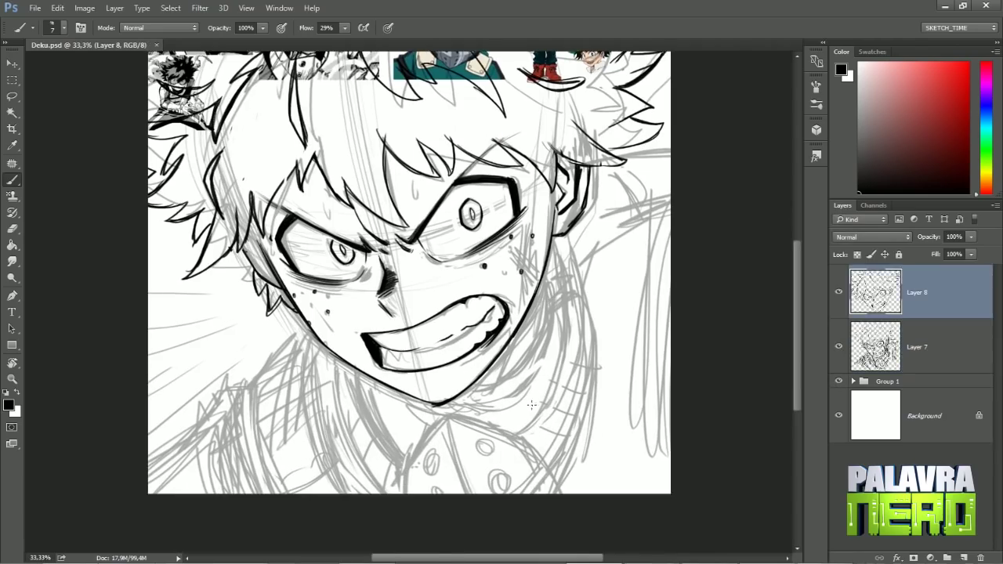
Ink the neck collar with its ribbed segments, front flaps and oval holes, filling the inner left edge solid black
left_click_drag(518, 431, 562, 306)
mouse_move(564, 310)
left_mouse_down()
mouse_move(547, 360)
mouse_move(530, 525)
left_mouse_up()
mouse_move(560, 325)
left_mouse_down()
mouse_move(587, 396)
mouse_move(584, 509)
mouse_move(566, 542)
left_mouse_up()
key("e")
left_click_drag(554, 408, 540, 486)
key("b")
left_click_drag(562, 440, 530, 508)
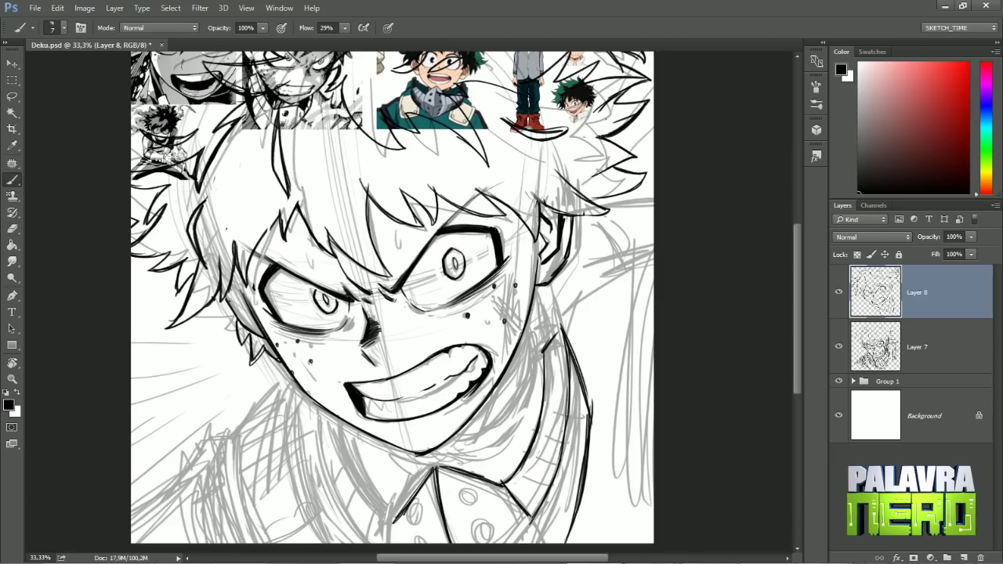
mouse_move(392, 521)
left_mouse_down()
mouse_move(318, 409)
mouse_move(378, 537)
left_mouse_up()
mouse_move(391, 499)
left_mouse_down()
mouse_move(321, 415)
mouse_move(392, 517)
mouse_move(323, 419)
left_mouse_up()
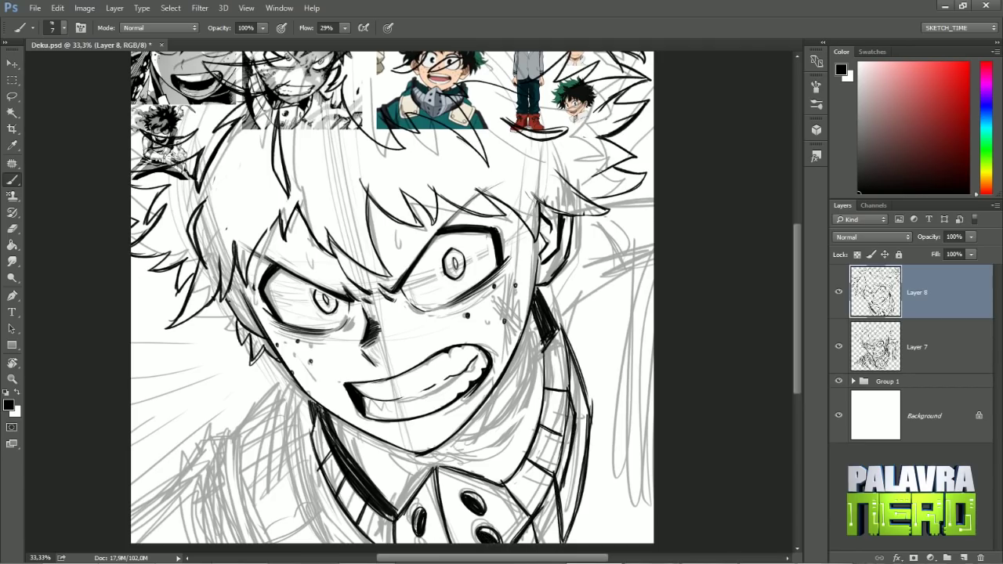
Fill the shadow along the collar's outer right edge with solid black strokes
left_click_drag(584, 337, 583, 282)
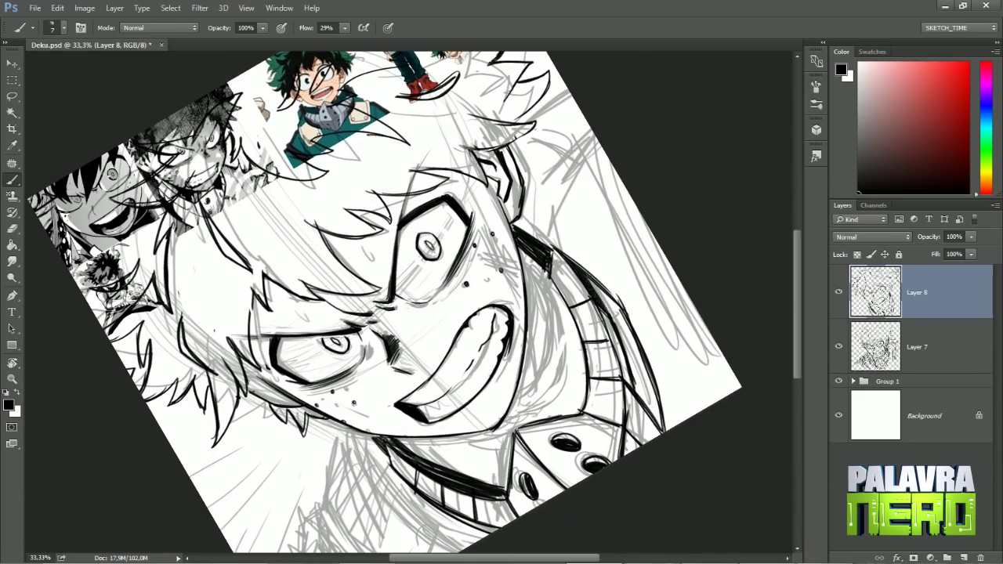
left_click_drag(615, 329, 651, 407)
left_click_drag(611, 298, 662, 423)
left_click_drag(623, 329, 665, 431)
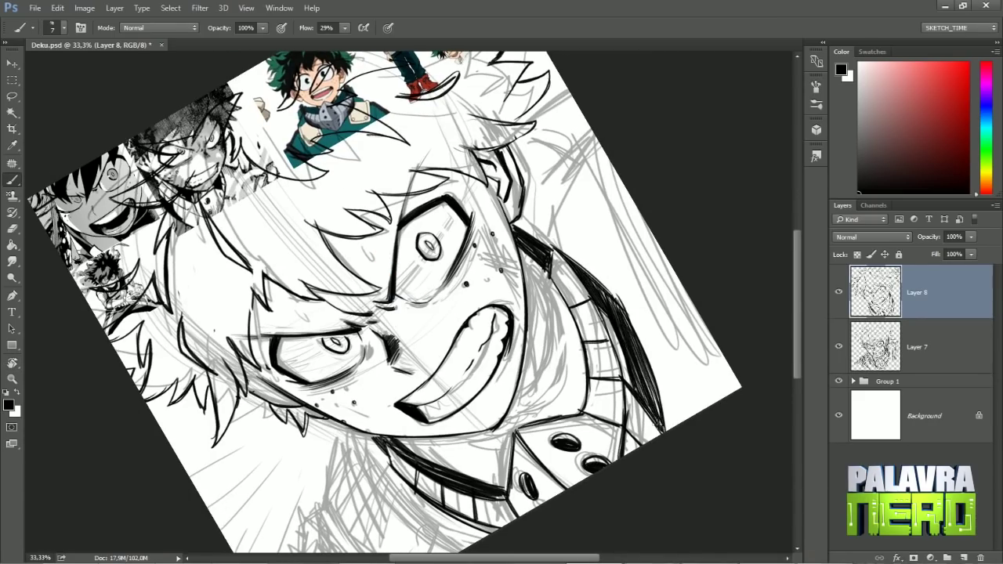
left_click_drag(604, 294, 628, 322)
Ink the costume's left shoulder with its strap, round studs and outer sleeve contour over the sketch
key("r")
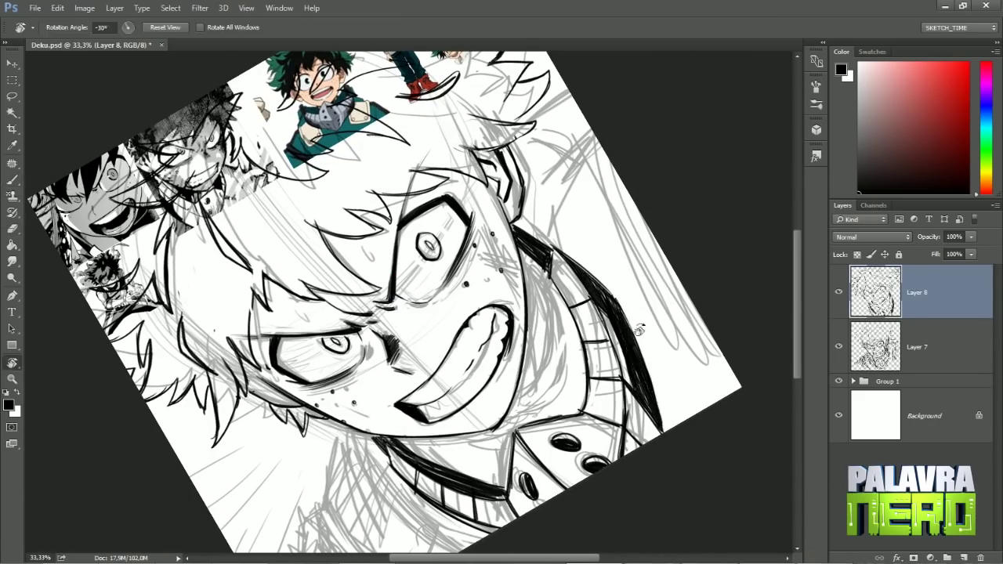
key("Escape")
key("b")
mouse_move(303, 354)
left_mouse_down()
mouse_move(307, 490)
mouse_move(248, 399)
mouse_move(259, 513)
left_mouse_up()
left_click_drag(250, 390, 244, 514)
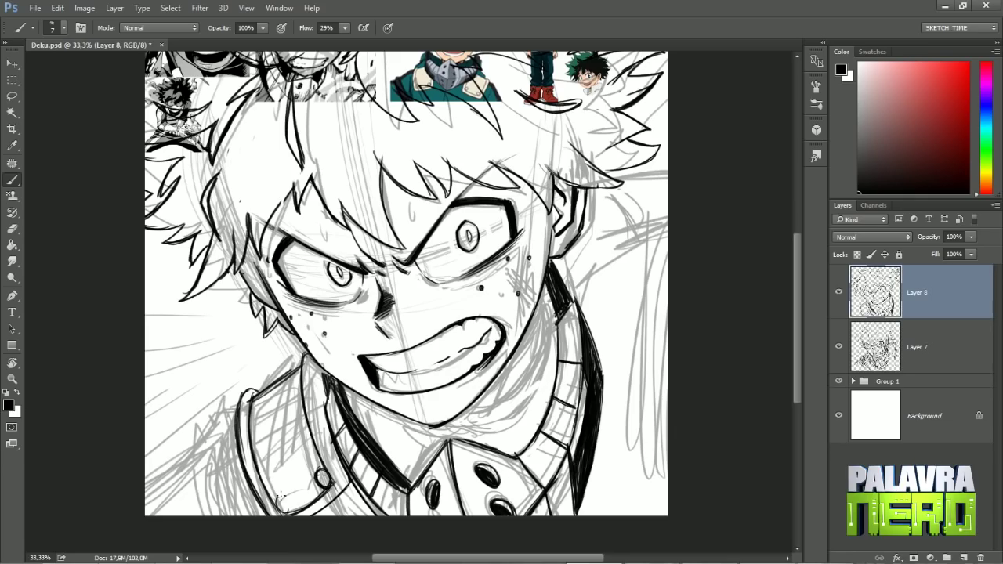
left_click_drag(221, 421, 190, 477)
left_click_drag(218, 427, 249, 517)
left_click_drag(165, 489, 69, 516)
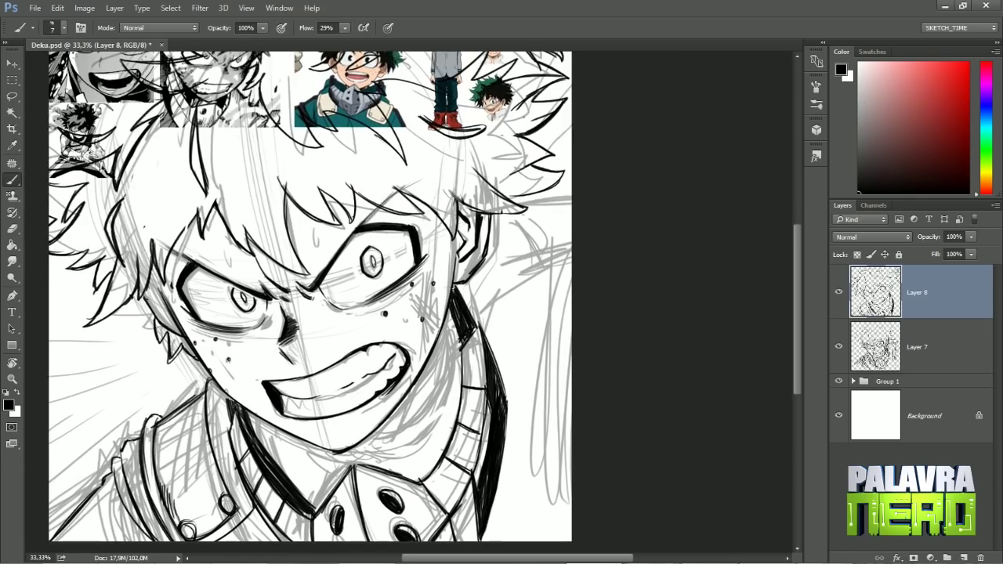
Ink the costume's right shoulder with its straps, round studs and sleeve folds over the sketch
left_click_drag(519, 266, 570, 248)
mouse_move(540, 246)
left_mouse_down()
mouse_move(571, 357)
mouse_move(571, 328)
left_mouse_up()
left_click_drag(511, 420, 572, 366)
mouse_move(505, 435)
left_mouse_down()
mouse_move(565, 385)
mouse_move(548, 540)
left_mouse_up()
left_click_drag(569, 415, 565, 543)
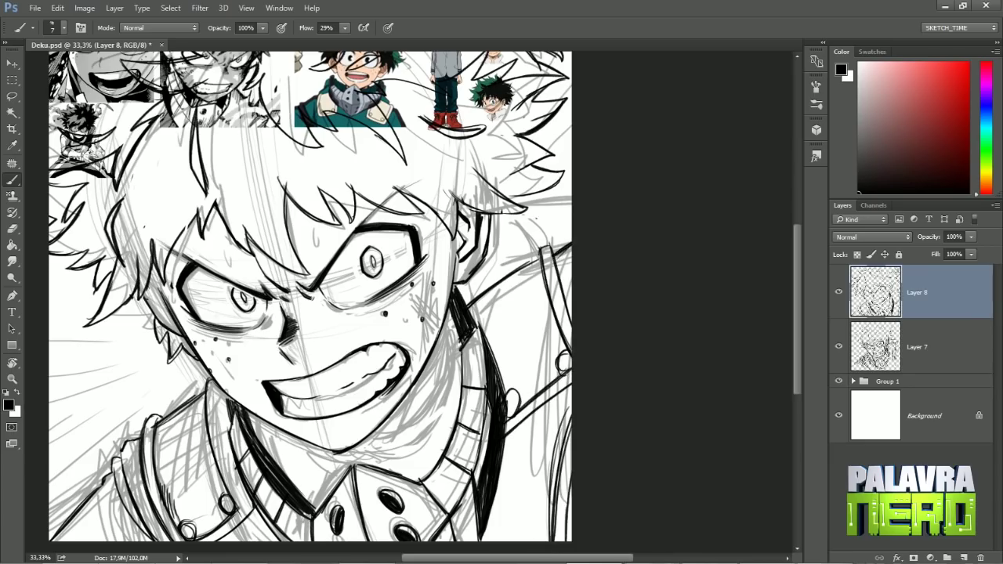
Ink and clean up the costume contour running behind the ear down to the collar
key("e")
key("b")
mouse_move(506, 229)
left_mouse_down()
mouse_move(485, 297)
mouse_move(476, 286)
mouse_move(482, 315)
left_mouse_up()
key("e")
key("b")
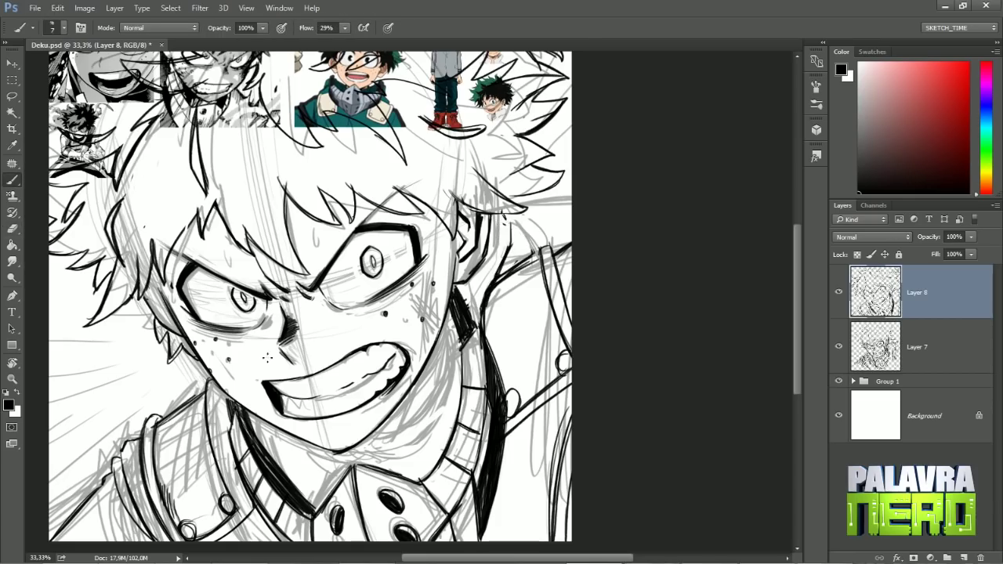
left_click_drag(500, 234, 598, 257)
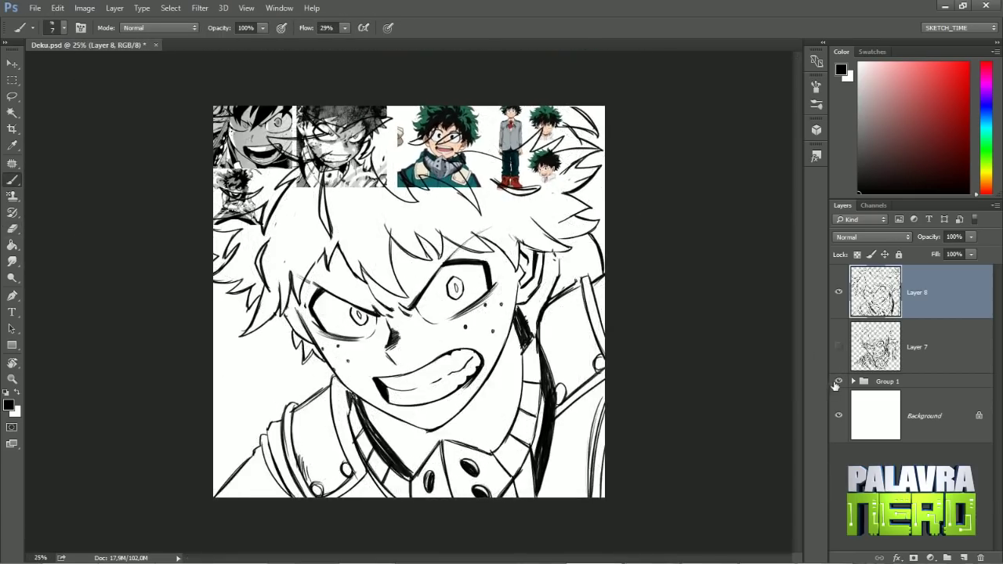
Refine the right shoulder contour and darken the neck shadow below the ear and along the jaw
key("r")
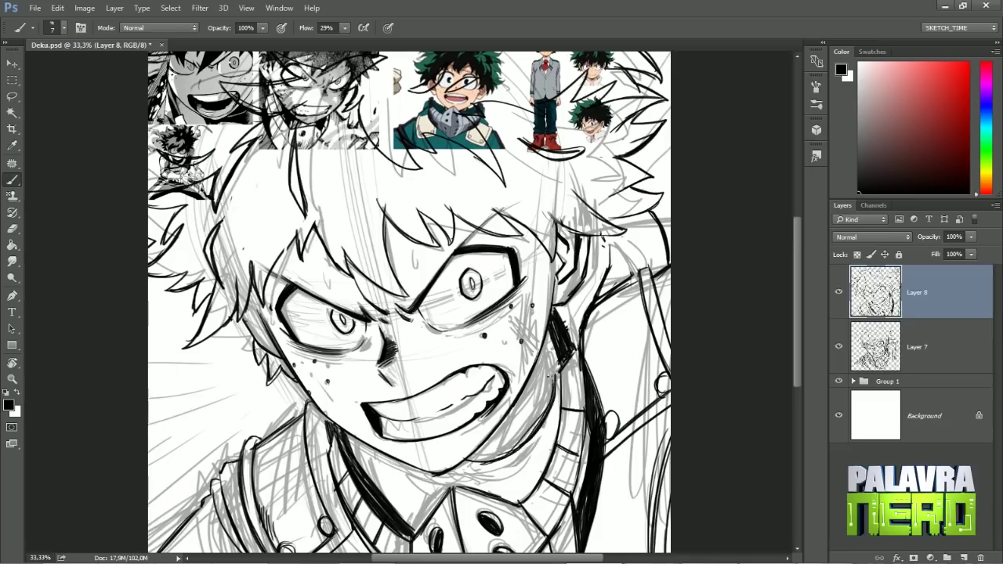
left_click_drag(672, 315, 650, 204)
key("b")
key("r")
mouse_move(574, 336)
left_mouse_down()
mouse_move(541, 404)
mouse_move(598, 312)
mouse_move(554, 364)
left_mouse_up()
key("b")
key("r")
key("b")
key("r")
key("b")
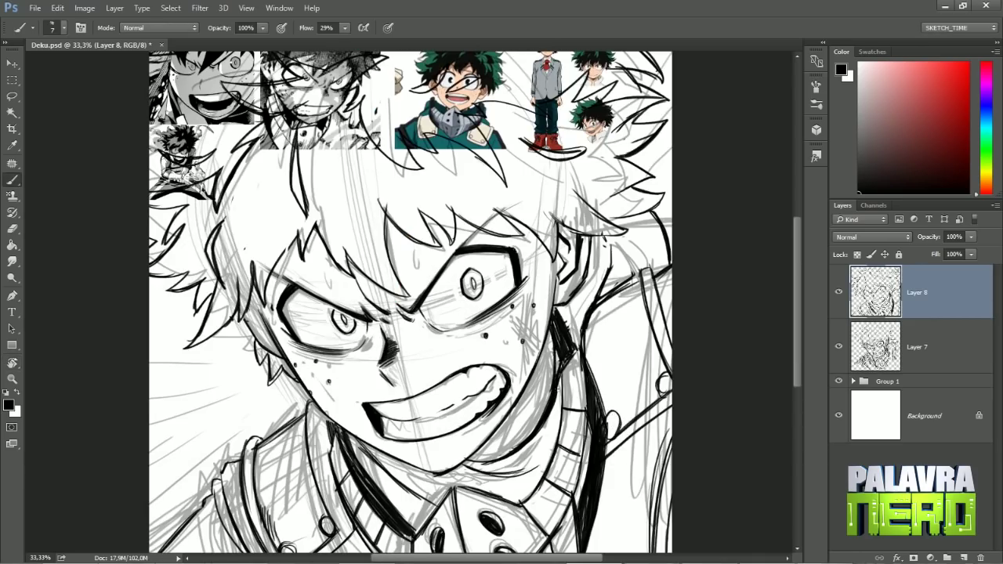
On a new layer above Layer 8, paint a black strand down the forehead with the Chalky Square Painting brush at 60 px
left_click(961, 554)
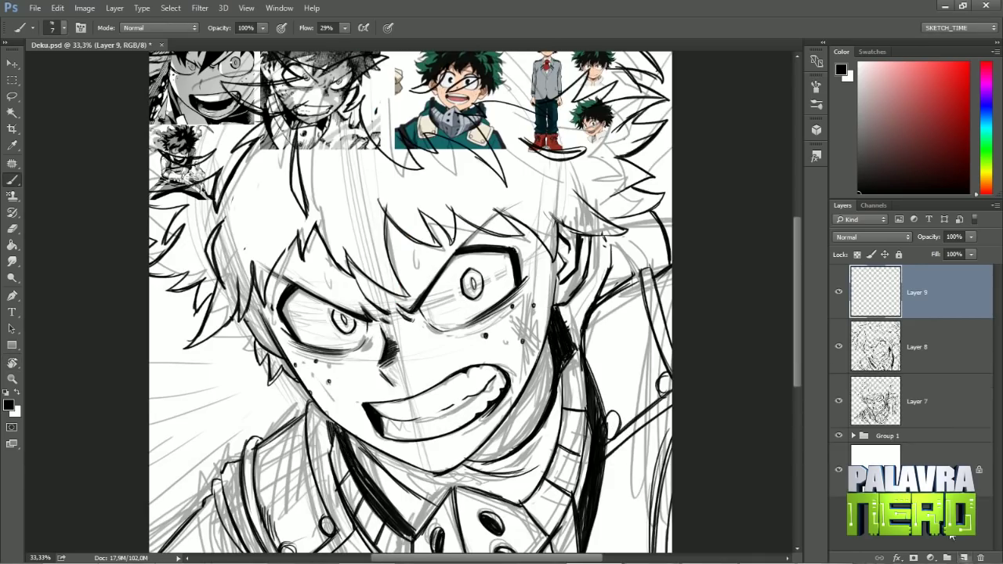
right_click(458, 309)
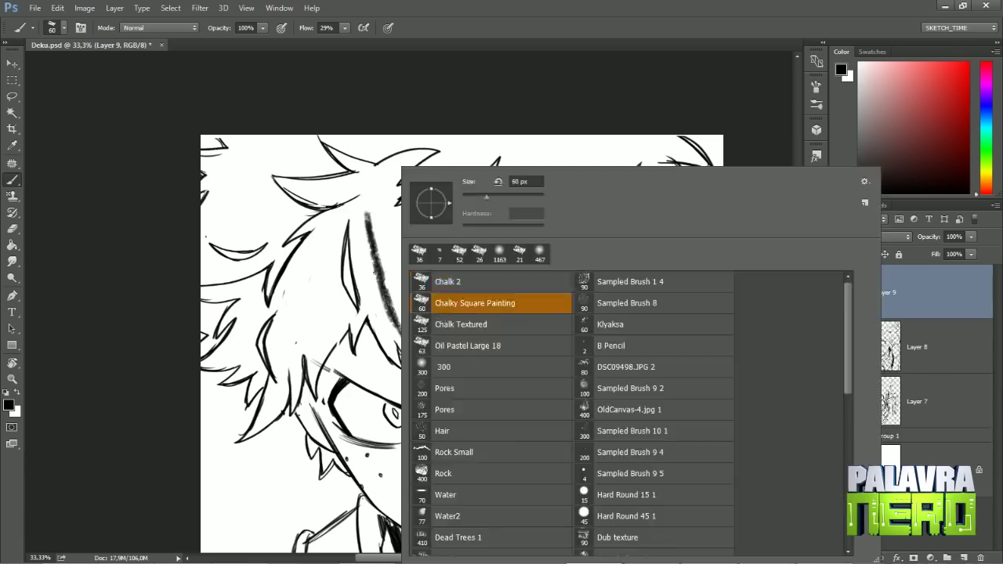
double_click(485, 303)
mouse_move(351, 205)
left_mouse_down()
mouse_move(402, 336)
mouse_move(459, 251)
left_mouse_up()
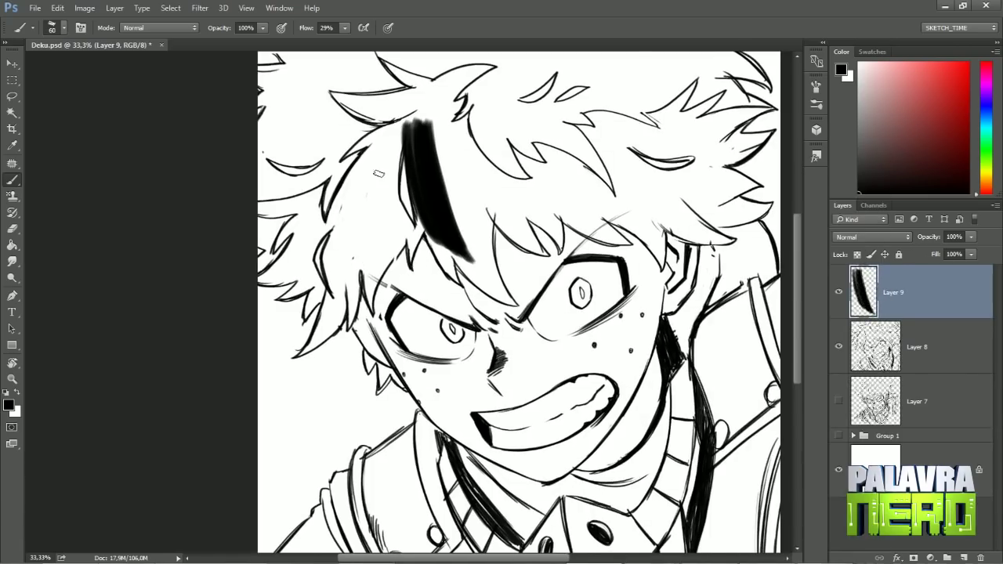
Black in the left forehead locks down to the temple, using a 29 px brush at 66% flow
left_click_drag(329, 227, 419, 119)
right_click(396, 132)
left_click(344, 28)
left_click_drag(327, 226, 317, 345)
key("r")
left_click_drag(470, 156, 595, 259)
mouse_move(474, 263)
left_mouse_down()
mouse_move(423, 184)
mouse_move(468, 265)
mouse_move(445, 265)
mouse_move(510, 328)
left_mouse_up()
left_click_drag(417, 265, 472, 333)
mouse_move(444, 281)
left_mouse_down()
mouse_move(468, 336)
mouse_move(348, 251)
left_mouse_up()
key("r")
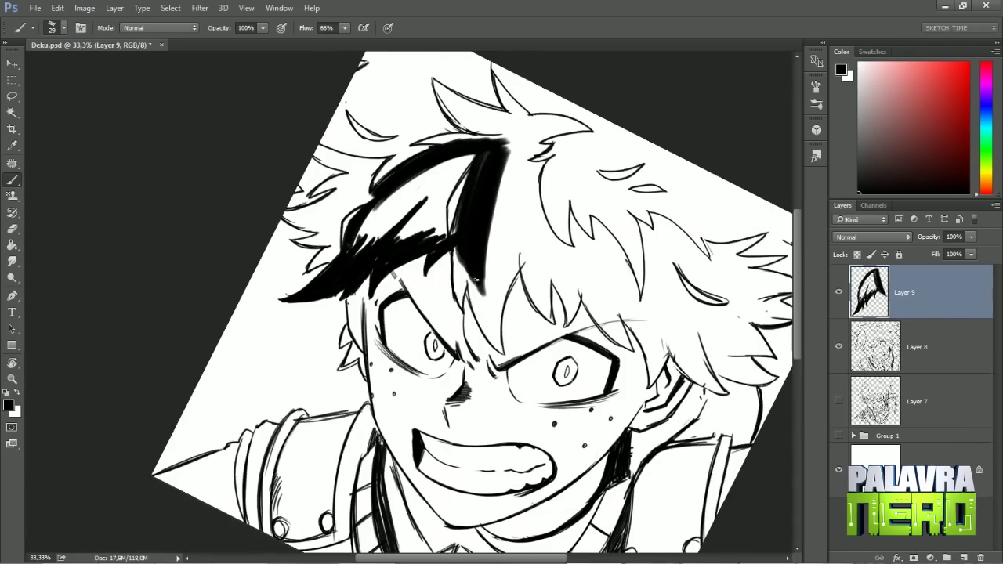
Fill the central fringe locks above the nose with black, trimming their edges with the eraser
mouse_move(455, 249)
left_mouse_down()
mouse_move(466, 309)
mouse_move(487, 337)
left_mouse_up()
left_click_drag(482, 276, 502, 353)
left_click_drag(511, 252, 498, 343)
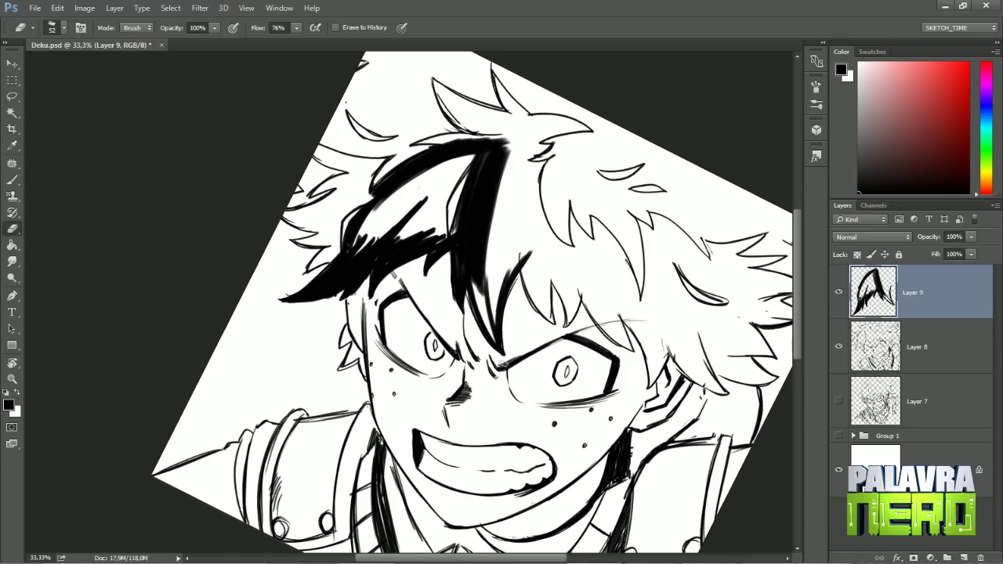
left_click_drag(493, 279, 475, 343)
left_click_drag(517, 216, 481, 320)
mouse_move(521, 257)
left_mouse_down()
mouse_move(548, 320)
mouse_move(549, 311)
left_mouse_up()
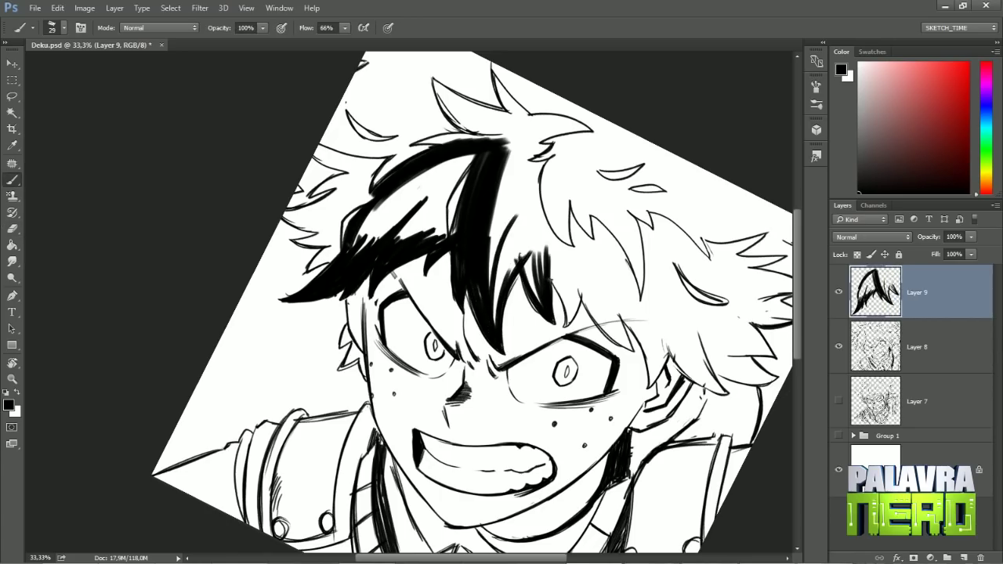
Thicken the fringe locks above the right eye and the outer spikes on the right side with black strokes
mouse_move(565, 267)
left_mouse_down()
mouse_move(583, 329)
mouse_move(624, 348)
left_mouse_up()
left_click_drag(600, 264, 631, 351)
mouse_move(623, 312)
left_mouse_down()
mouse_move(653, 384)
mouse_move(643, 470)
mouse_move(530, 409)
mouse_move(461, 392)
mouse_move(484, 368)
mouse_move(544, 392)
mouse_move(564, 345)
left_mouse_up()
key("r")
key("r")
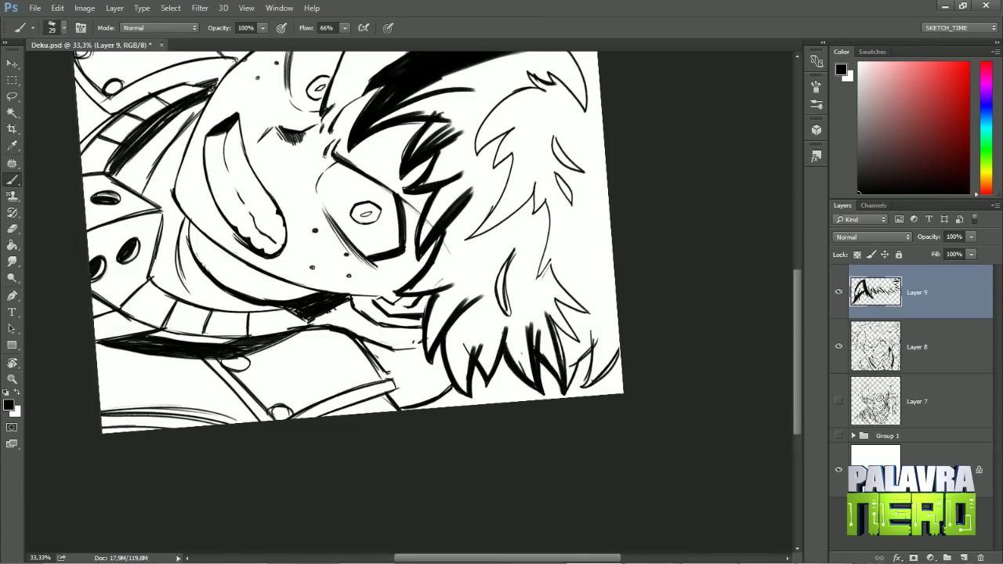
key("r")
mouse_move(501, 298)
left_mouse_down()
mouse_move(439, 235)
mouse_move(486, 329)
left_mouse_up()
Enlarge the brush, set its flow to 100% and fill the hair around the left temple solid black
right_click(435, 166)
key("Return")
key("r")
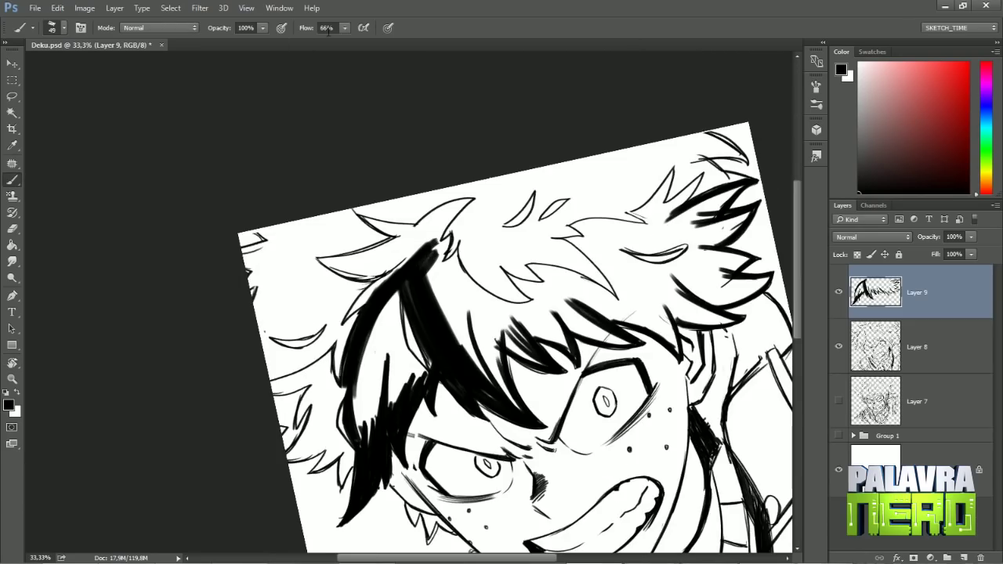
left_click(328, 30)
type("100")
key("Return")
right_click(525, 166)
key("Return")
mouse_move(365, 439)
left_mouse_down()
mouse_move(384, 313)
mouse_move(407, 386)
mouse_move(433, 326)
left_mouse_up()
mouse_move(360, 359)
left_mouse_down()
mouse_move(310, 439)
mouse_move(330, 458)
mouse_move(317, 463)
mouse_move(325, 411)
left_mouse_up()
key("e")
key("b")
Resize the brush to 17 px and black in the outer left spikes and the small crescent lock
right_click(352, 169)
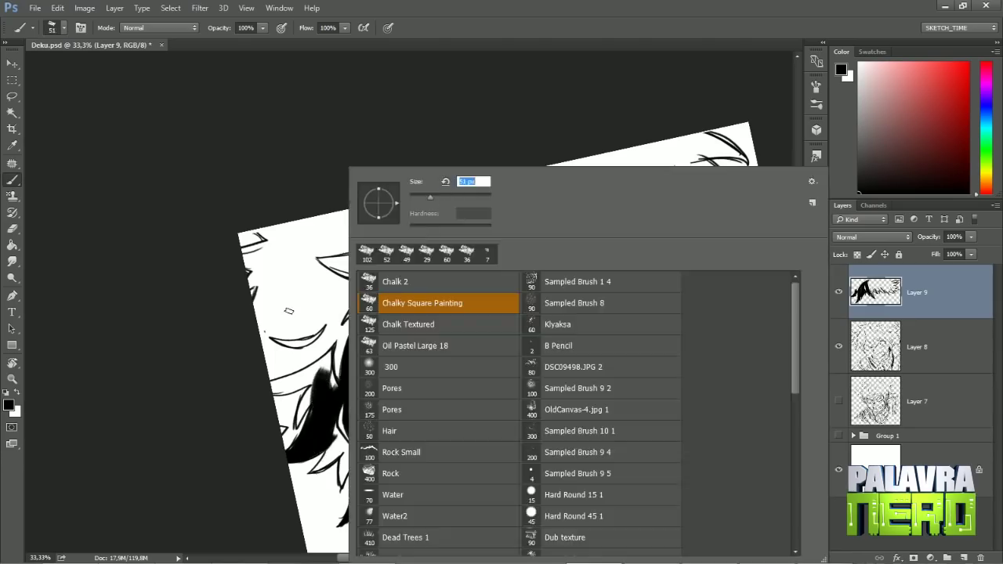
mouse_move(352, 168)
left_mouse_down()
mouse_move(470, 313)
mouse_move(439, 369)
left_mouse_up()
key("Return")
key("r")
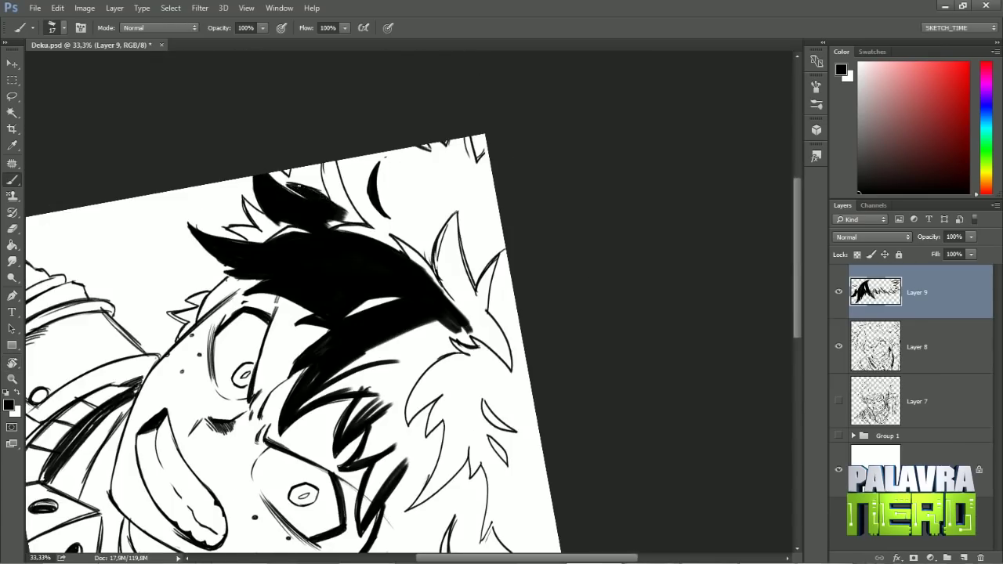
Fill the large curved spikes at the crown of the head solid black
key("r")
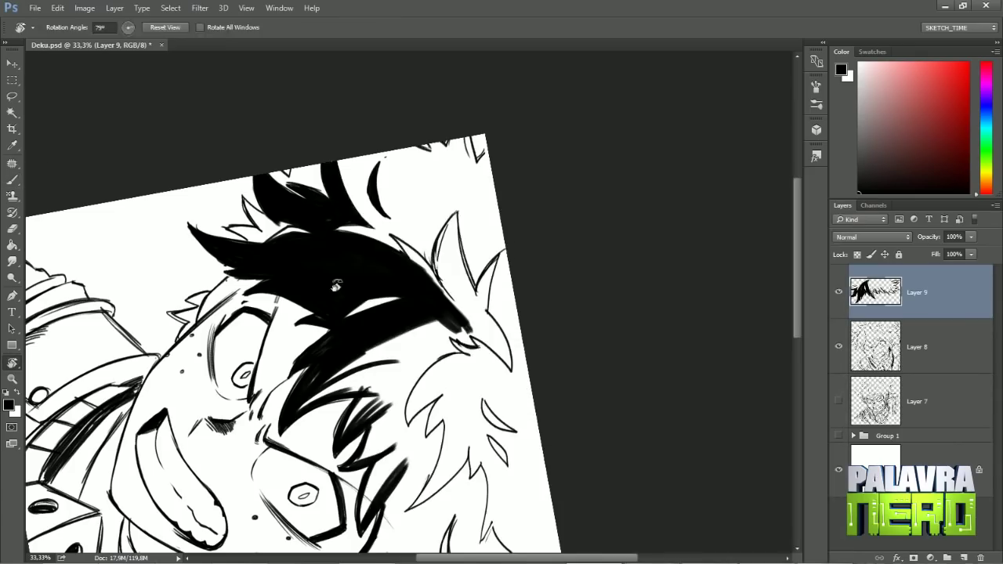
mouse_move(336, 287)
left_mouse_down()
mouse_move(278, 184)
mouse_move(423, 297)
mouse_move(493, 126)
left_mouse_up()
key("r")
key("e")
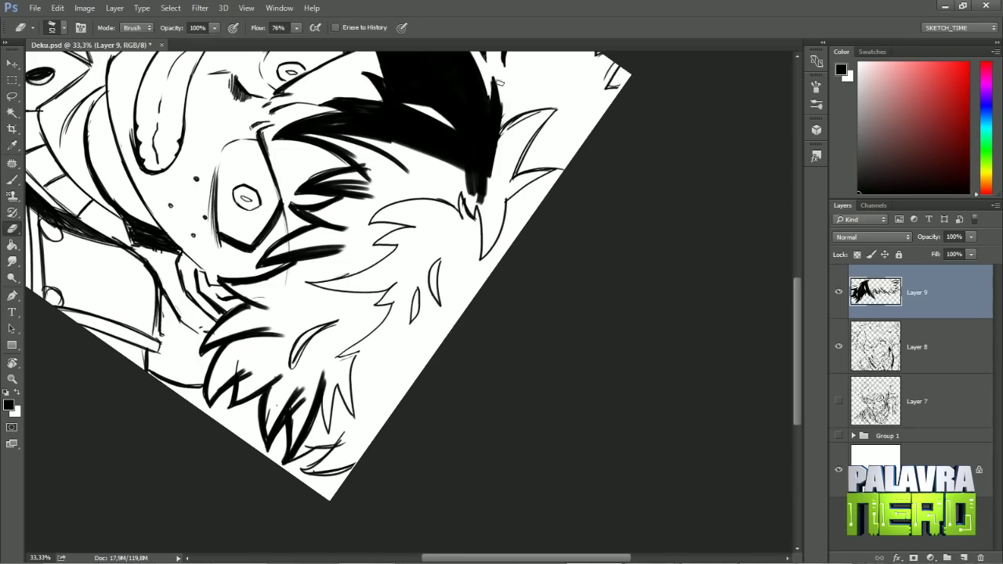
key("b")
mouse_move(557, 110)
left_mouse_down()
mouse_move(501, 137)
mouse_move(486, 235)
left_mouse_up()
left_click_drag(502, 168, 480, 259)
mouse_move(544, 117)
left_mouse_down()
mouse_move(504, 181)
mouse_move(482, 157)
left_mouse_up()
Black in the upper right hair tuft and the two small crescent locks on top of the head
key("r")
mouse_move(459, 90)
left_mouse_down()
mouse_move(438, 157)
mouse_move(447, 161)
left_mouse_up()
key("r")
mouse_move(486, 101)
left_mouse_down()
mouse_move(491, 228)
mouse_move(470, 156)
mouse_move(439, 141)
left_mouse_up()
key("b")
mouse_move(388, 207)
left_mouse_down()
mouse_move(368, 262)
mouse_move(374, 253)
left_mouse_up()
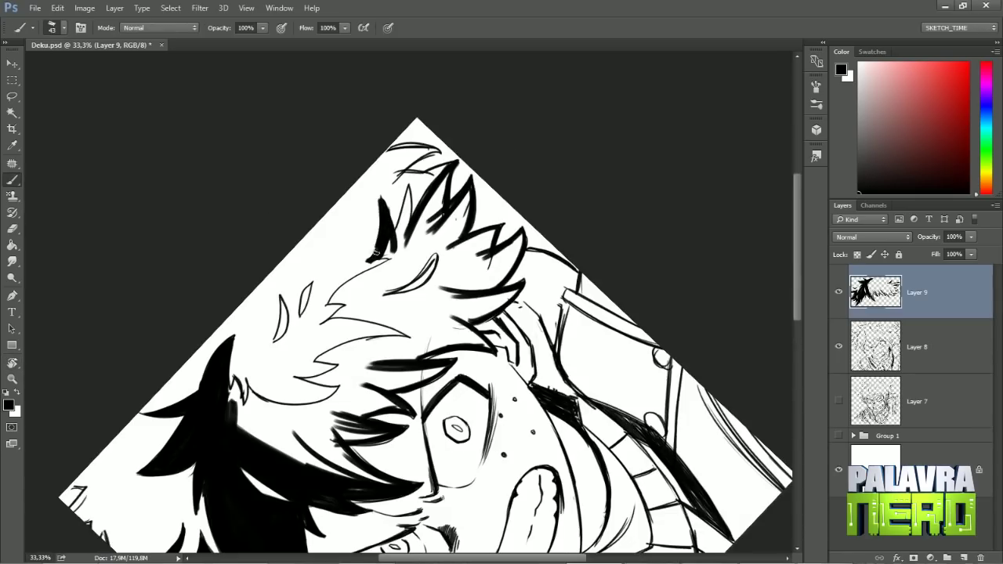
left_click_drag(409, 187, 355, 416)
key("r")
key("b")
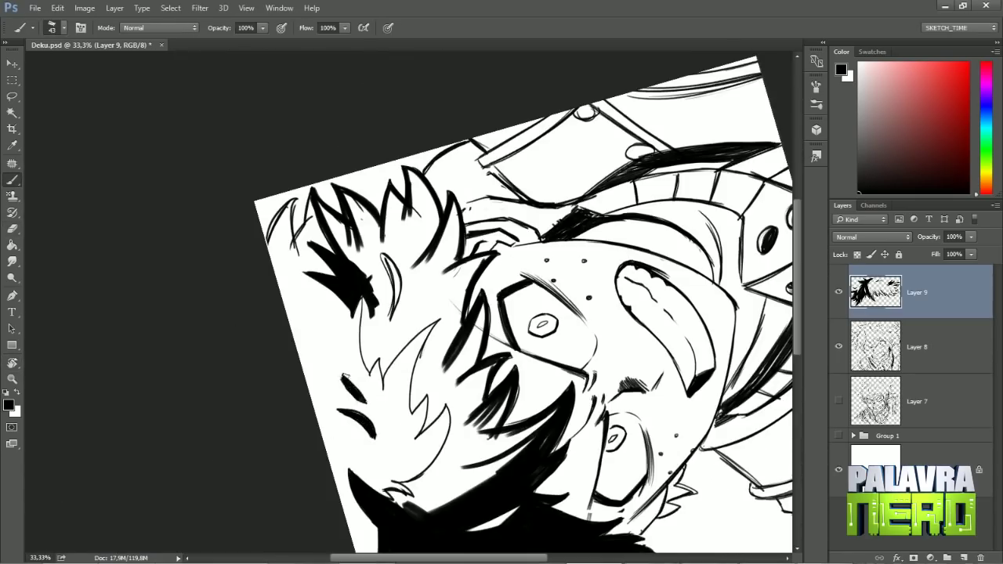
Fill the hair spikes on the right side of the head solid black, leaving a thin highlight between the locks
left_click_drag(373, 283, 367, 369)
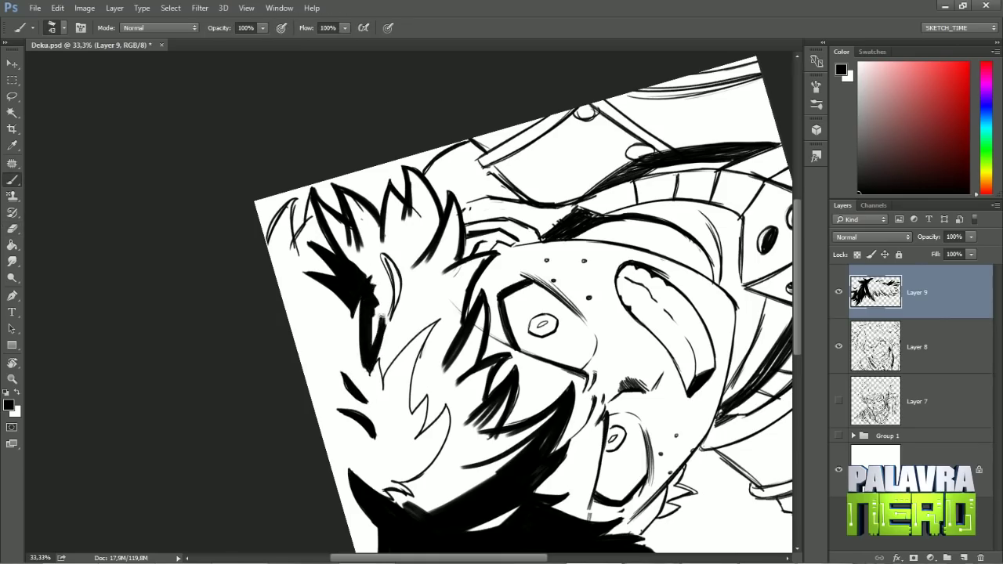
left_click_drag(380, 255, 375, 333)
mouse_move(330, 210)
left_mouse_down()
mouse_move(368, 278)
mouse_move(368, 266)
left_mouse_up()
left_click_drag(359, 202, 381, 251)
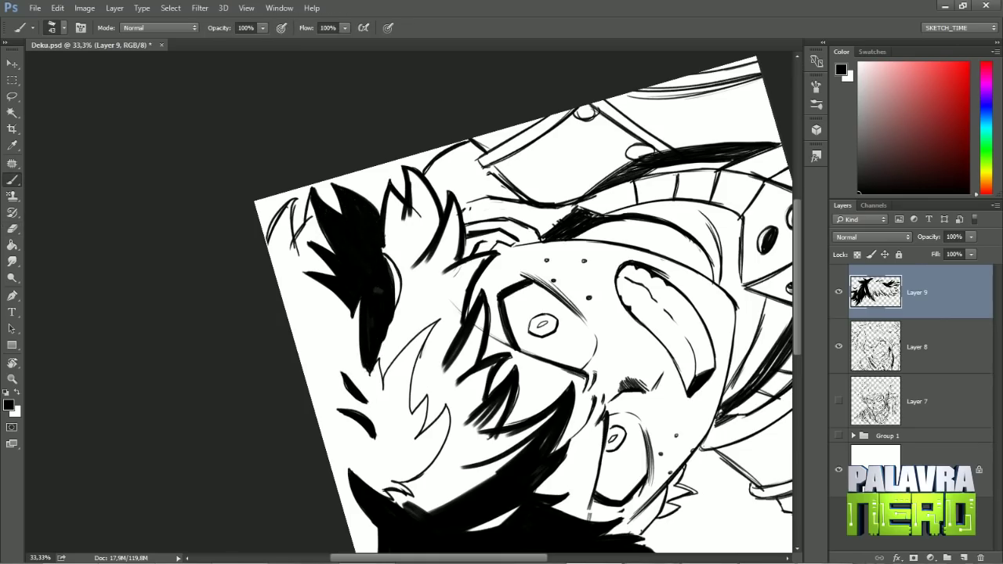
mouse_move(411, 198)
left_mouse_down()
mouse_move(378, 294)
mouse_move(392, 262)
left_mouse_up()
left_click_drag(427, 179, 412, 314)
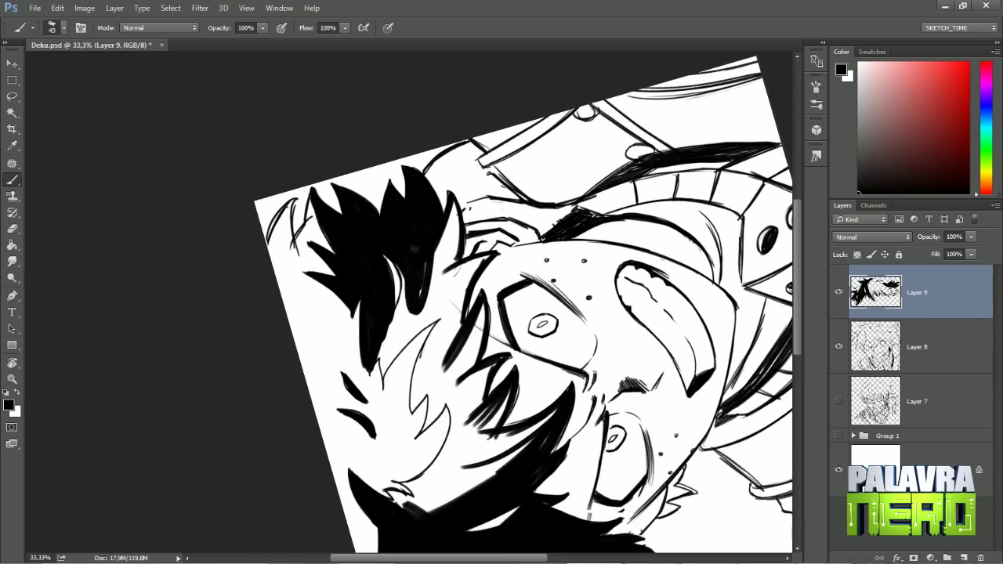
Fill the hair mass on the right side of the head solid black down to the ear
left_click_drag(407, 267, 384, 356)
mouse_move(454, 219)
left_mouse_down()
mouse_move(419, 317)
mouse_move(447, 274)
mouse_move(408, 244)
mouse_move(393, 215)
mouse_move(359, 372)
left_mouse_up()
key("r")
left_click_drag(385, 321, 376, 354)
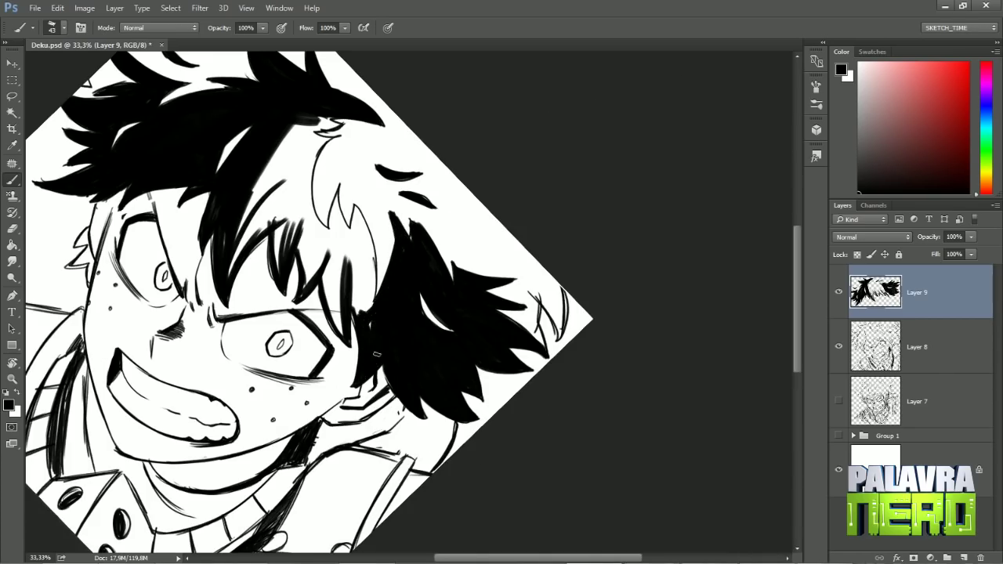
Black in the fringe locks above the right eye and forehead, joining them with the surrounding hair
mouse_move(341, 280)
left_mouse_down()
mouse_move(354, 215)
mouse_move(349, 298)
left_mouse_up()
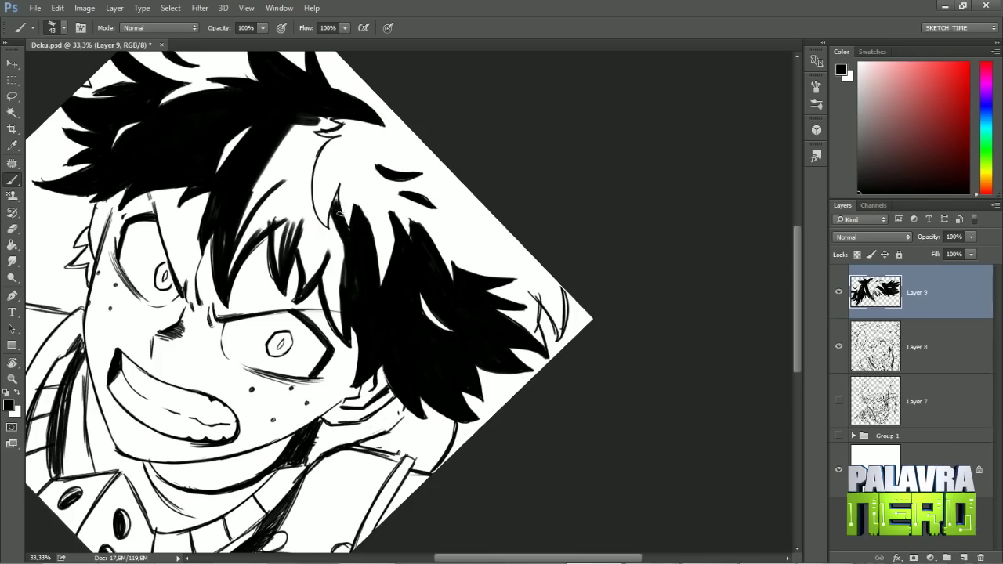
left_click_drag(338, 213, 341, 285)
mouse_move(337, 249)
left_mouse_down()
mouse_move(329, 278)
mouse_move(291, 198)
mouse_move(317, 249)
left_mouse_up()
mouse_move(273, 200)
left_mouse_down()
mouse_move(282, 268)
mouse_move(292, 259)
left_mouse_up()
mouse_move(282, 192)
left_mouse_down()
mouse_move(231, 273)
mouse_move(237, 210)
mouse_move(305, 126)
mouse_move(311, 201)
mouse_move(321, 142)
left_mouse_up()
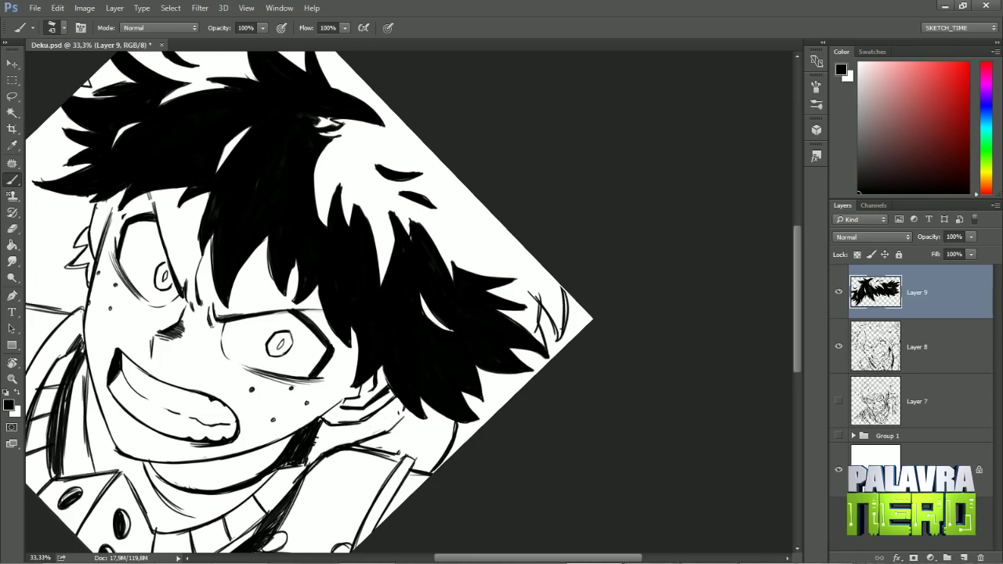
Black in the small hair tufts behind both ears and save the document
key("ctrl+minus")
key("r")
key("Escape")
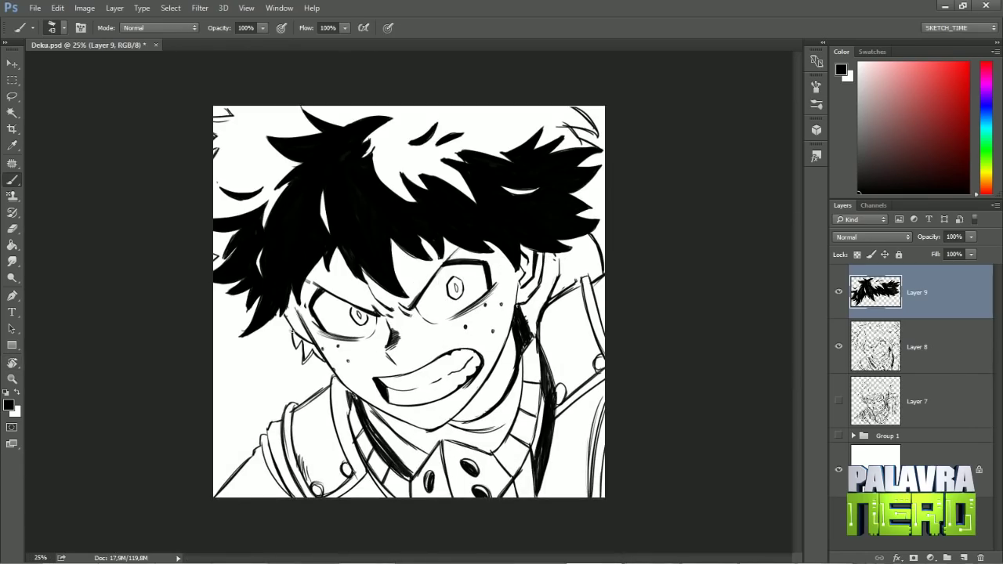
mouse_move(296, 338)
left_mouse_down()
mouse_move(319, 358)
mouse_move(308, 362)
left_mouse_up()
key("e")
key("b")
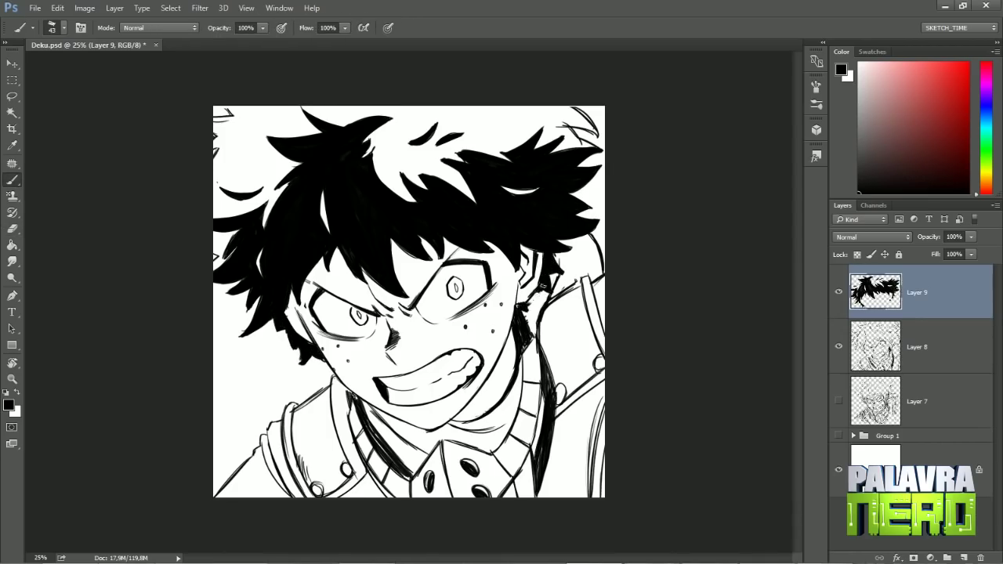
key("e")
key("ctrl+minus")
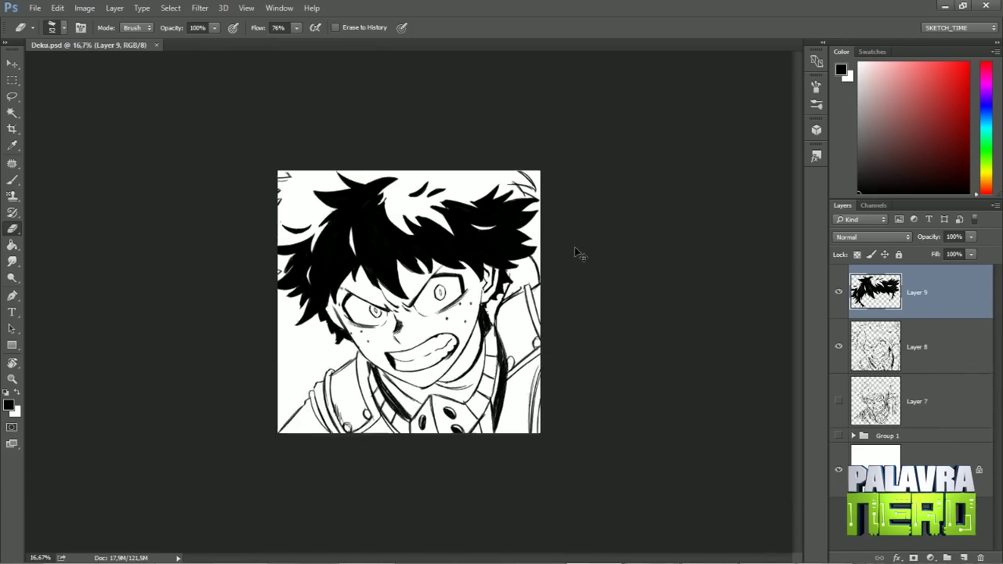
Merge the black hair layer down into the line art on Layer 8 and set the eraser size to 21 px
key("ctrl+plus")
key("ctrl+plus")
key("ctrl+e")
right_click(290, 166)
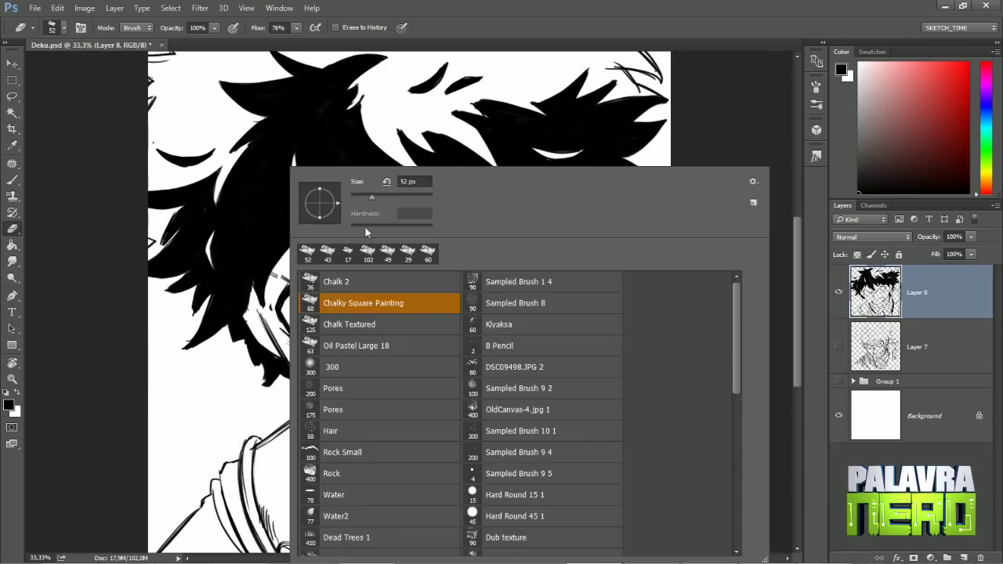
key("Return")
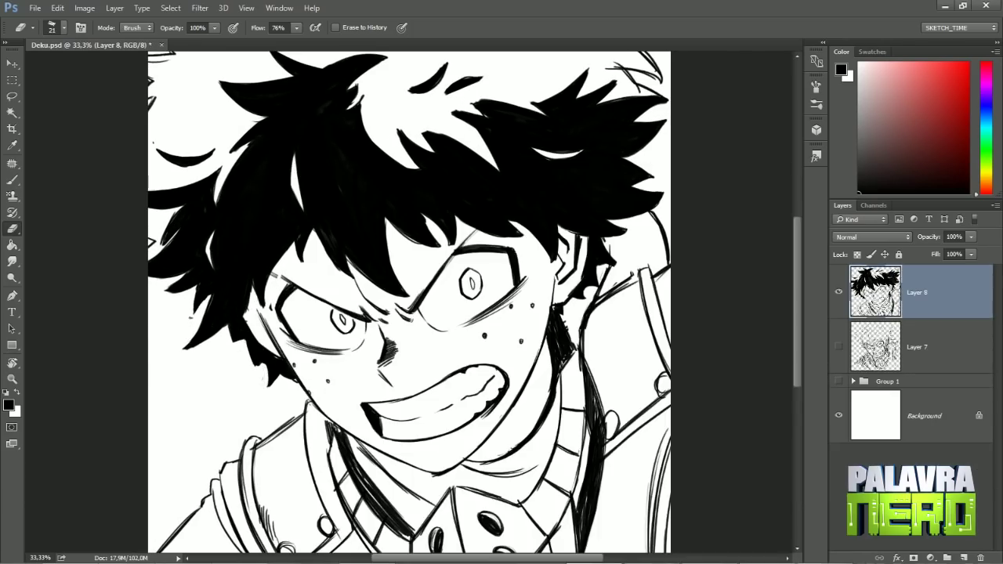
Clean up the hair edges on the left side of the head and set the brush size to 15 px
mouse_move(470, 196)
left_mouse_down()
mouse_move(391, 353)
mouse_move(324, 249)
left_mouse_up()
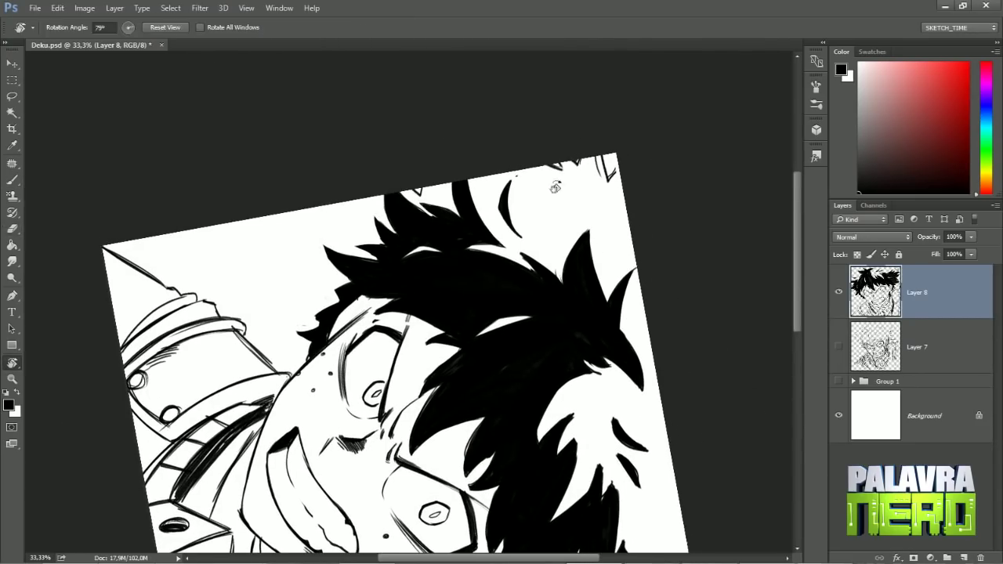
left_click_drag(506, 227, 325, 258)
key("b")
key("F5")
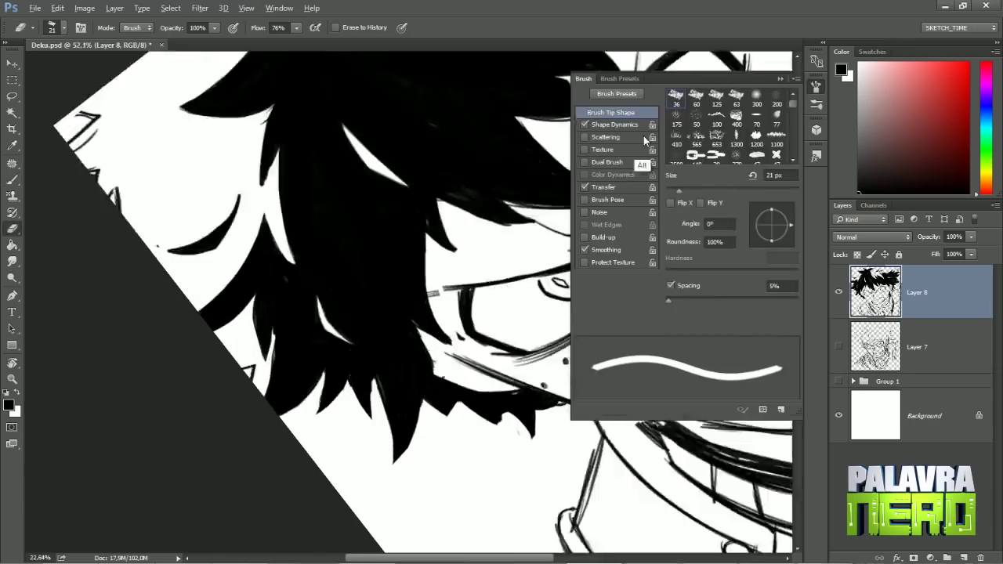
key("Escape")
key("F5")
right_click(299, 227)
left_click(426, 298)
key("Return")
Erase stray sketch marks around the face and along the fringe edges
key("r")
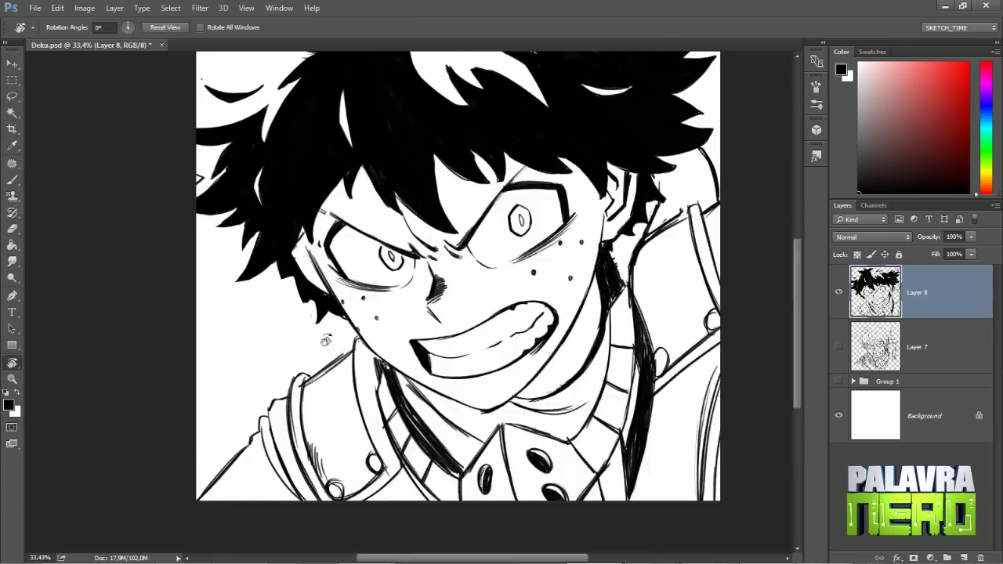
left_click_drag(502, 235, 376, 368)
mouse_move(495, 180)
left_mouse_down()
mouse_move(500, 147)
mouse_move(467, 145)
mouse_move(329, 235)
left_mouse_up()
key("r")
key("e")
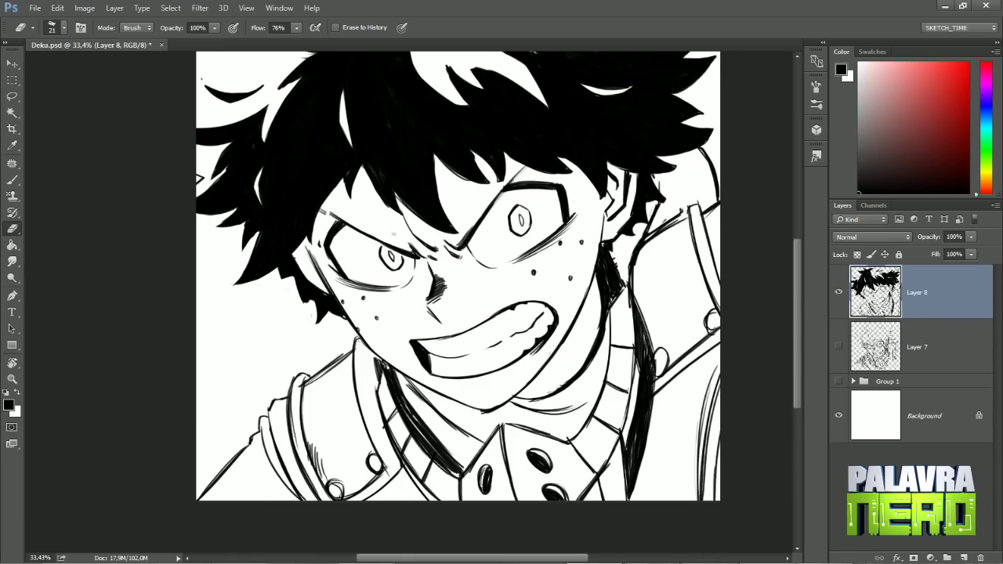
key("r")
left_click_drag(456, 198, 504, 200)
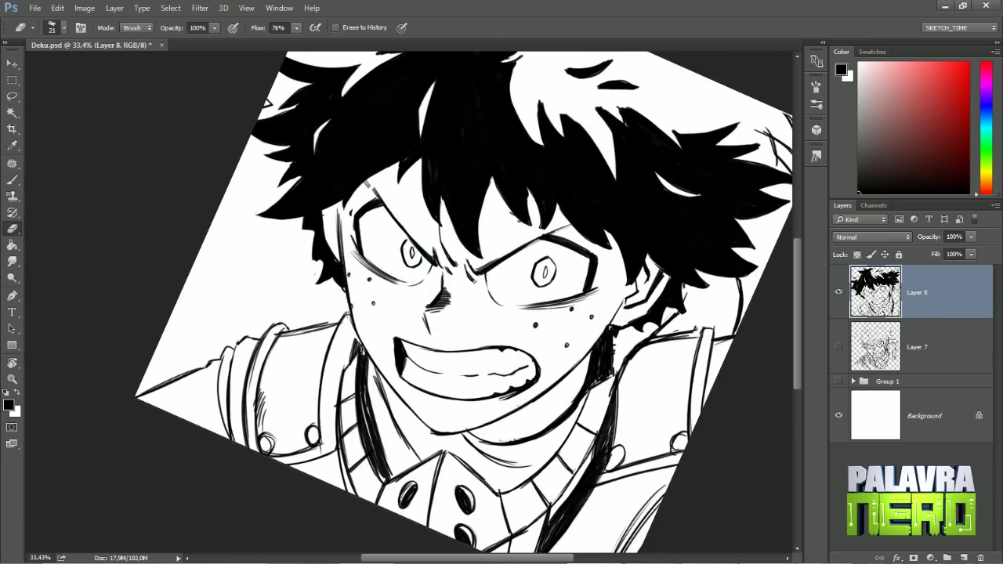
Redraw the loose hair tuft in the upper right corner of the drawing with the 15 px brush
key("b")
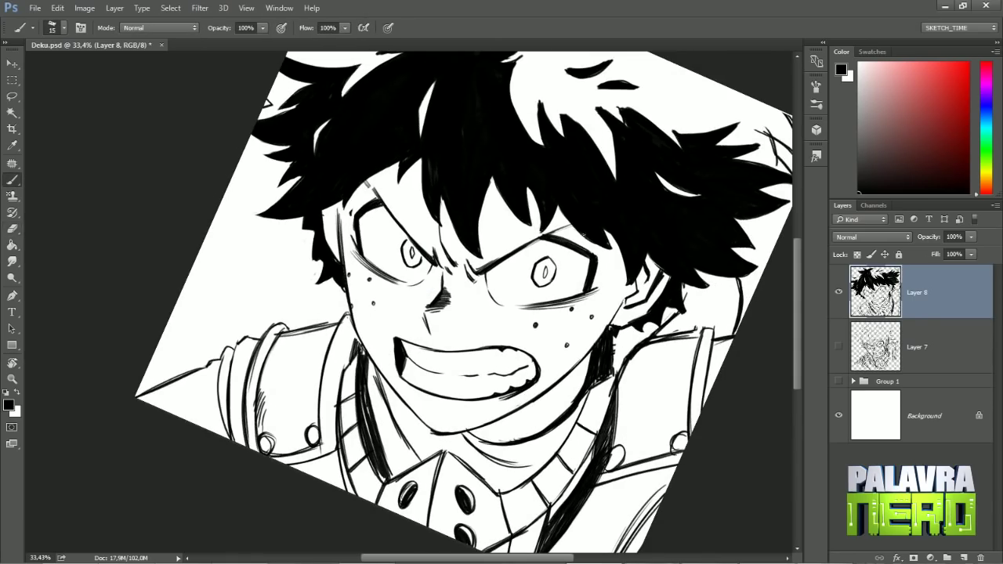
key("r")
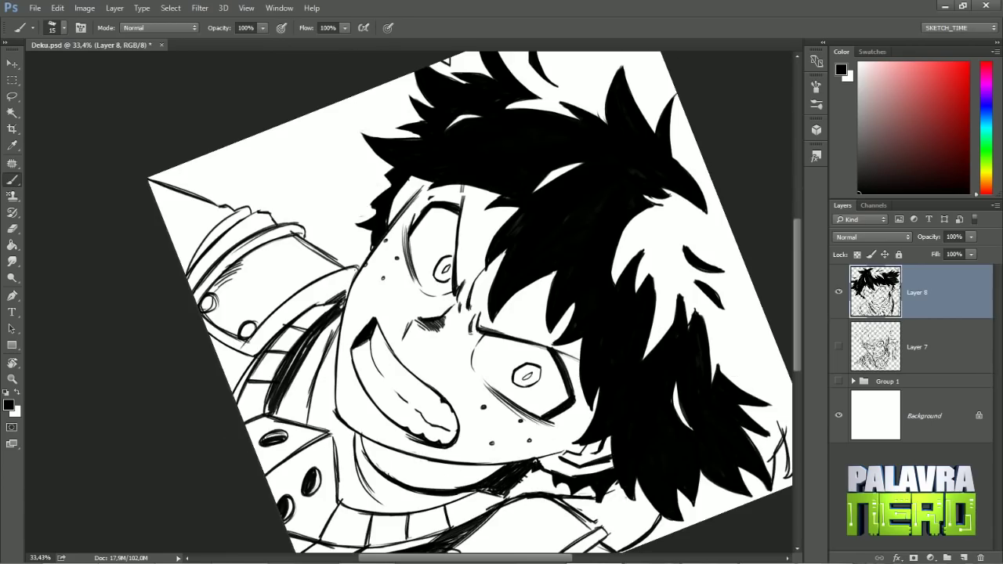
key("e")
key("b")
key("r")
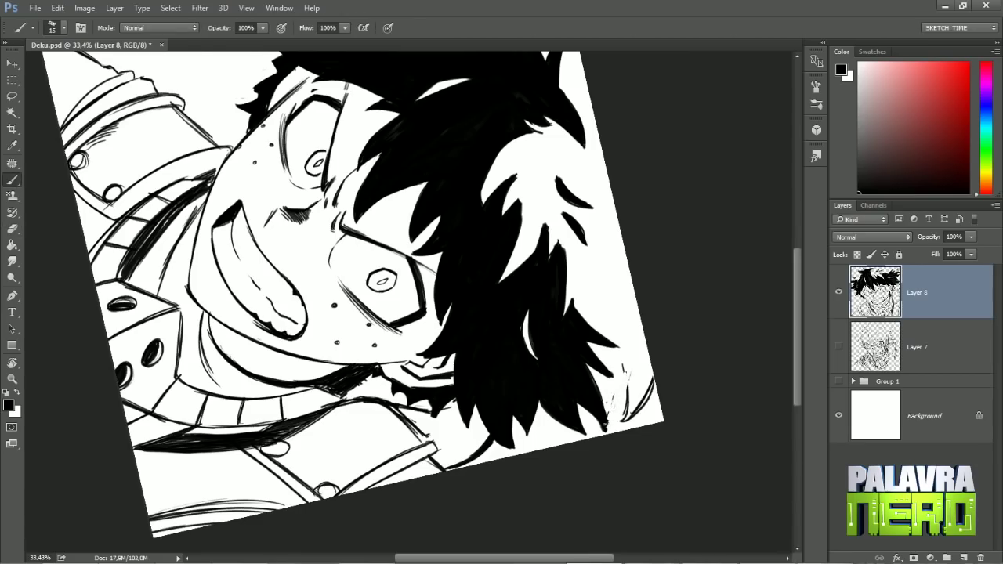
key("e")
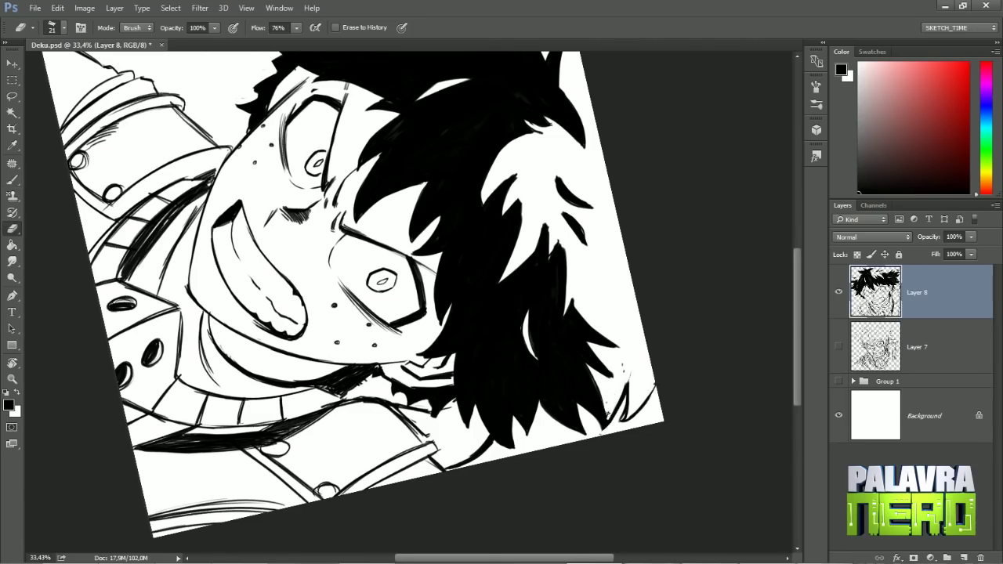
Erase rough edges around the right-hand hair spikes and the corner tuft
key("r")
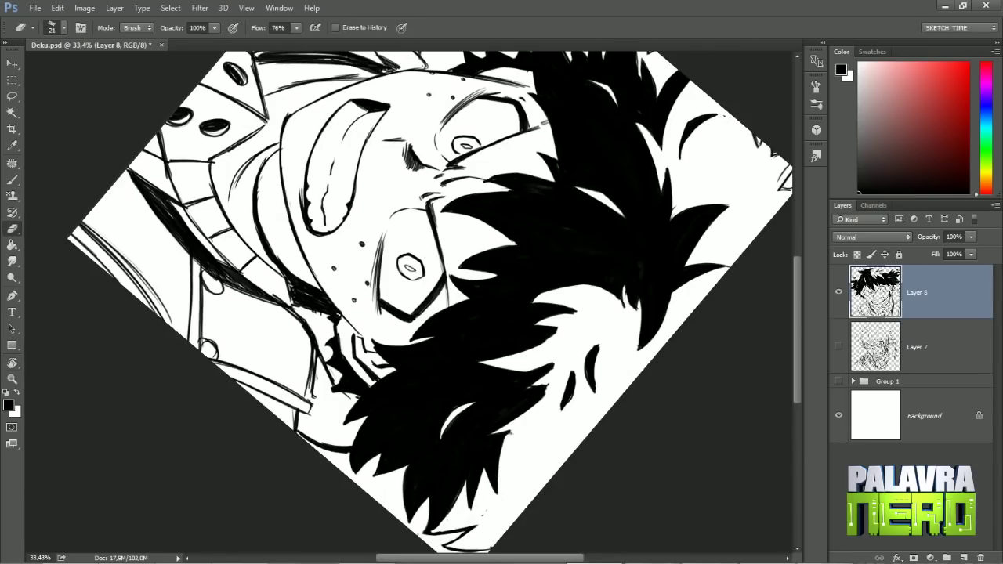
key("r")
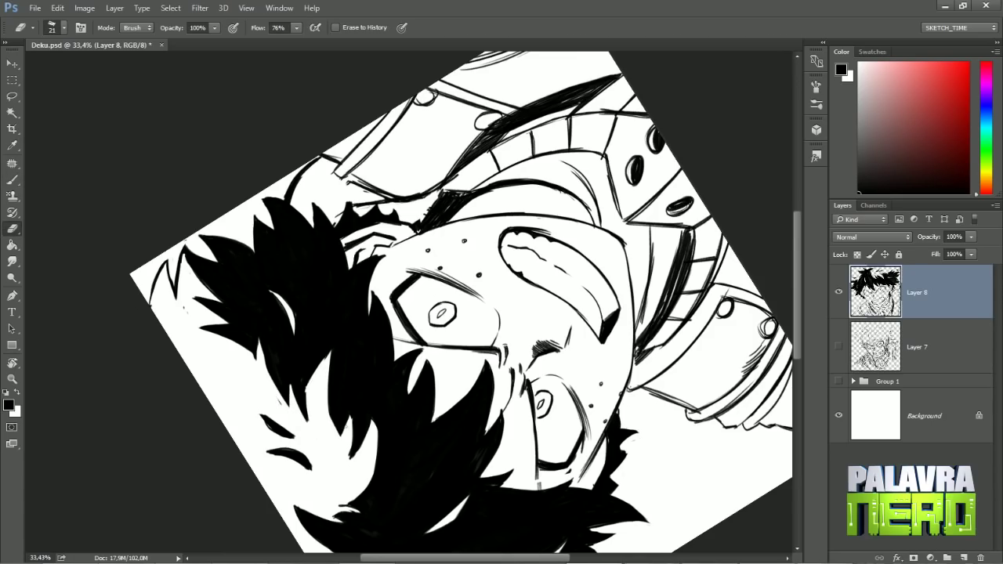
key("r")
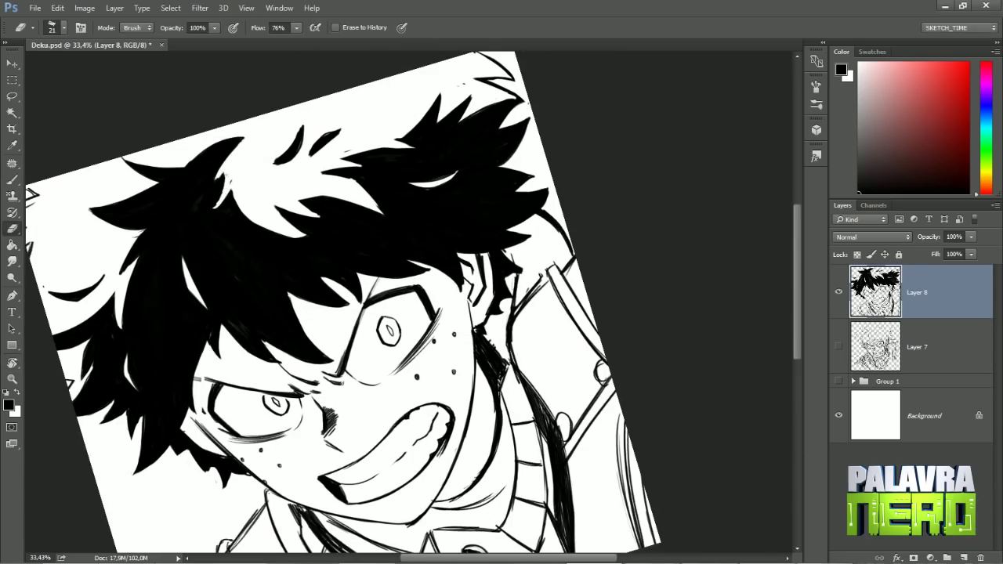
Reshape the left of the two crescent locks on top of the head with brush and eraser
key("b")
key("e")
key("b")
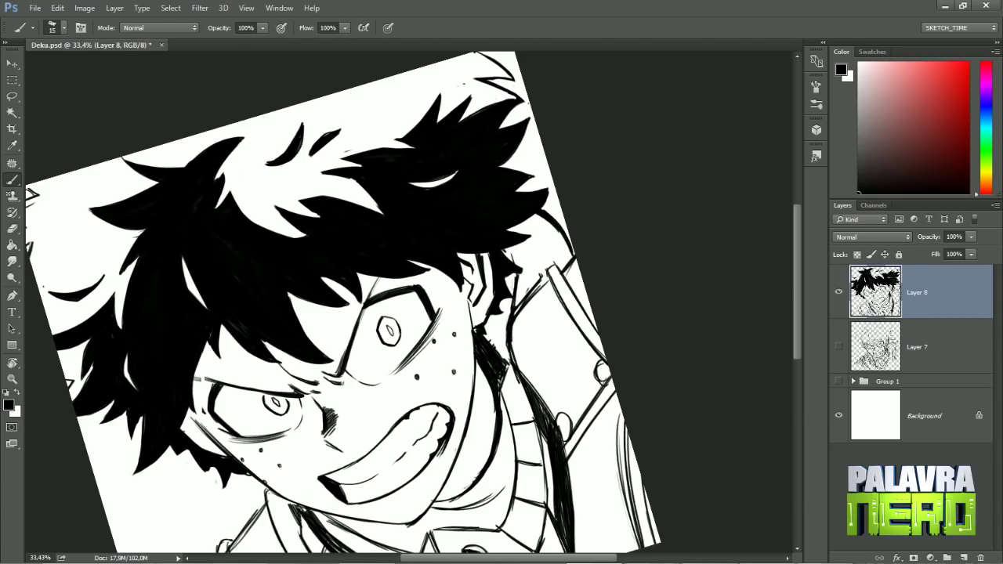
key("r")
key("r")
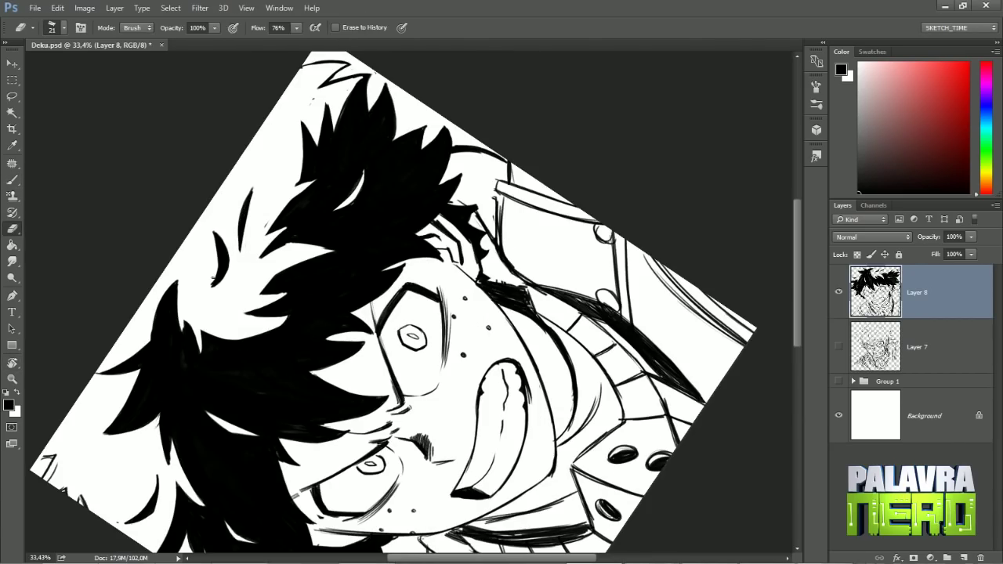
Lengthen the right crescent lock on top of the head into a thin tapered curve
left_click_drag(407, 369, 380, 362)
key("r")
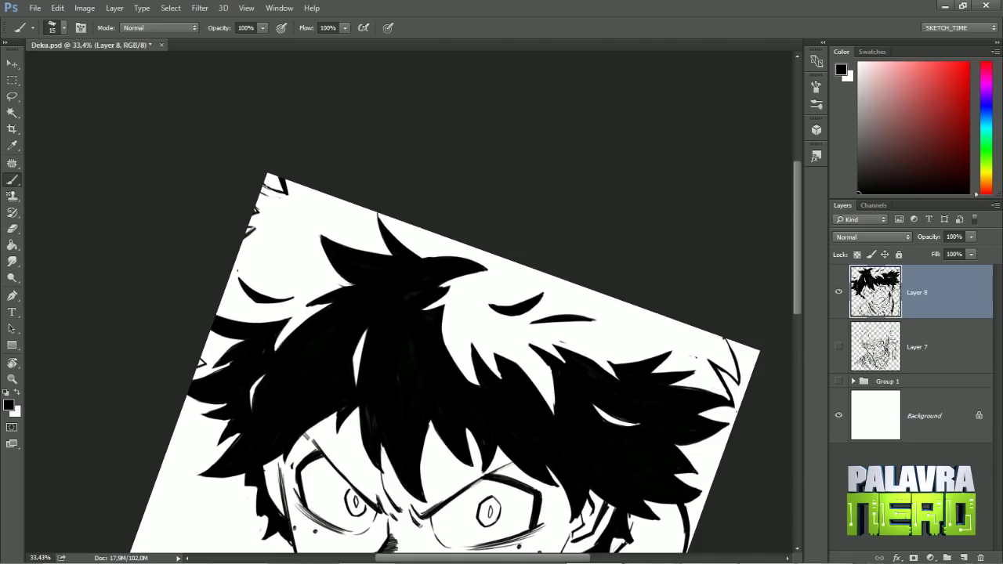
left_click_drag(548, 235, 439, 439)
key("r")
mouse_move(253, 455)
left_mouse_down()
mouse_move(439, 470)
mouse_move(460, 410)
mouse_move(379, 494)
mouse_move(532, 364)
left_mouse_up()
Switch to Lazy Nezumi Pro to use the radial lines ruler, and add a new layer above the line art for speed lines
key("ctrl+minus")
left_click(450, 553)
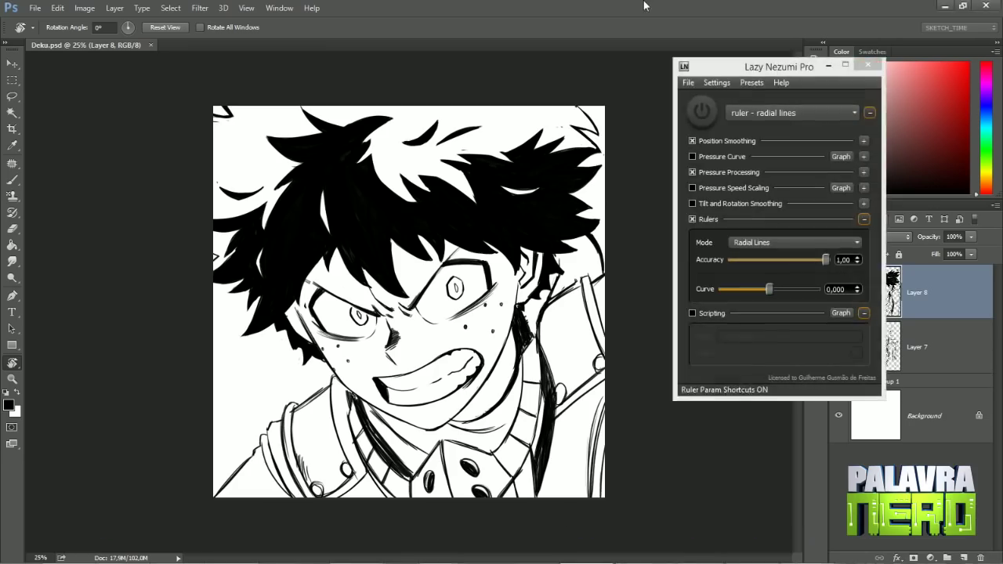
left_click(832, 68)
key("ctrl+shift+alt+n")
key("b")
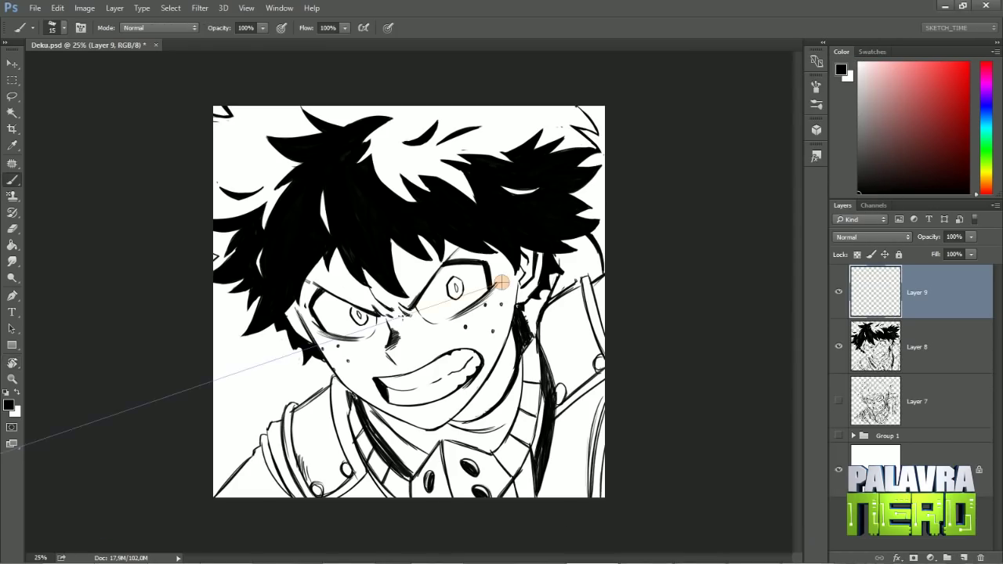
Draw radial speed lines from the left edge of the canvas toward the centre of the face
left_click_drag(157, 439, 302, 357)
left_click_drag(118, 423, 305, 333)
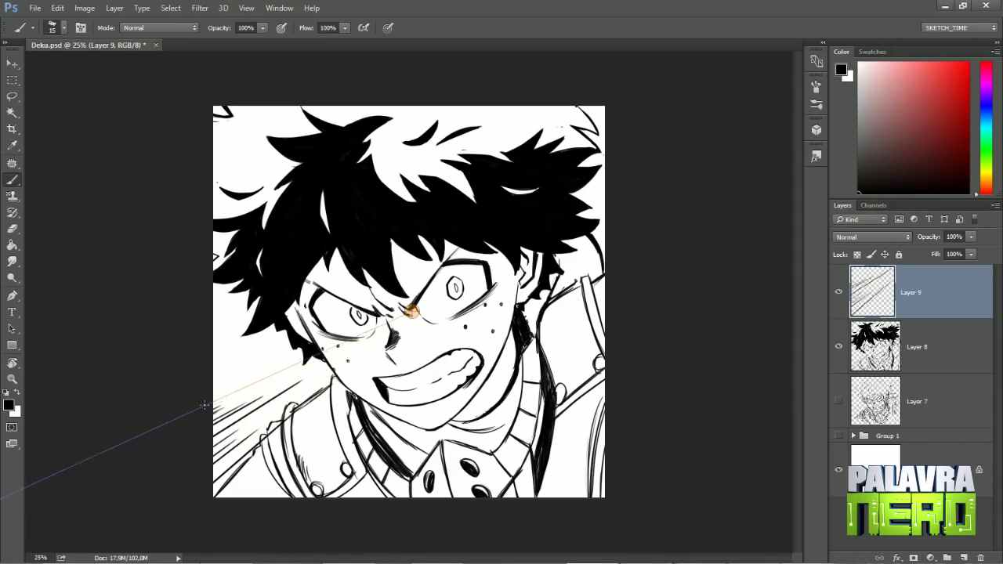
left_click_drag(94, 408, 298, 365)
left_click_drag(47, 408, 282, 384)
left_click_drag(31, 290, 235, 304)
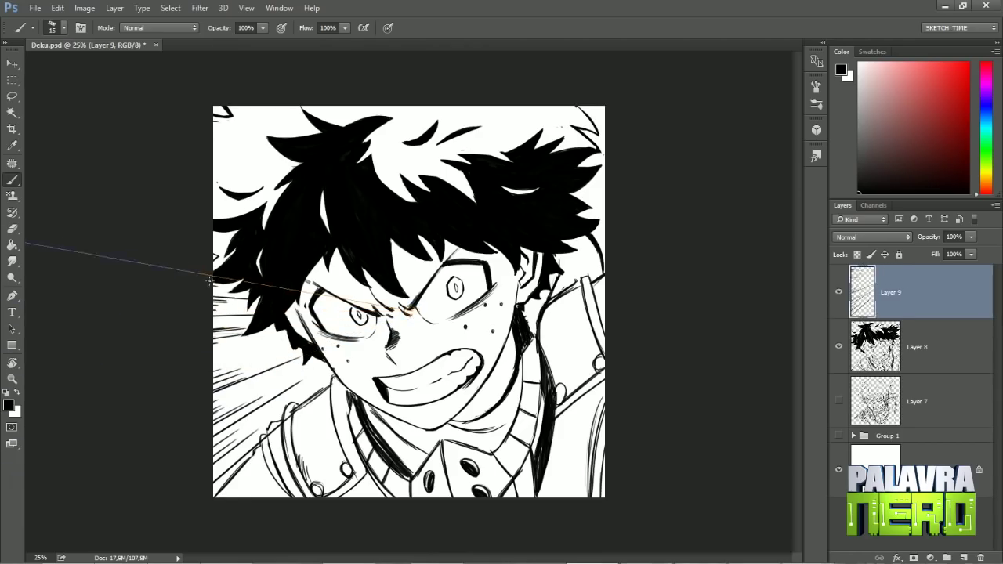
Draw radial speed lines from the top, right and bottom edges and corners toward the face
left_click_drag(689, 62, 576, 137)
left_click_drag(784, 47, 580, 149)
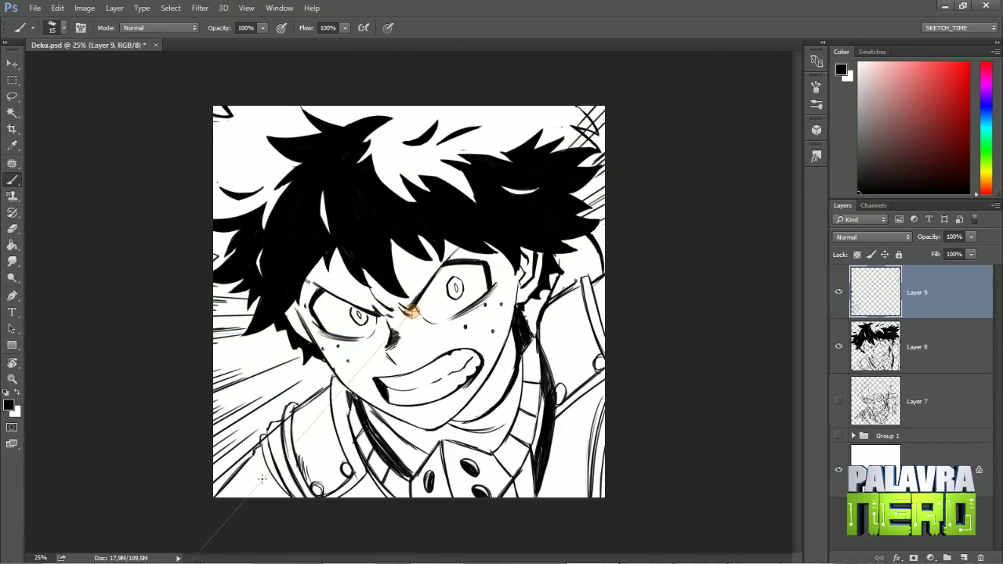
left_click_drag(235, 510, 321, 411)
left_click_drag(368, 501, 386, 403)
left_click_drag(658, 478, 553, 410)
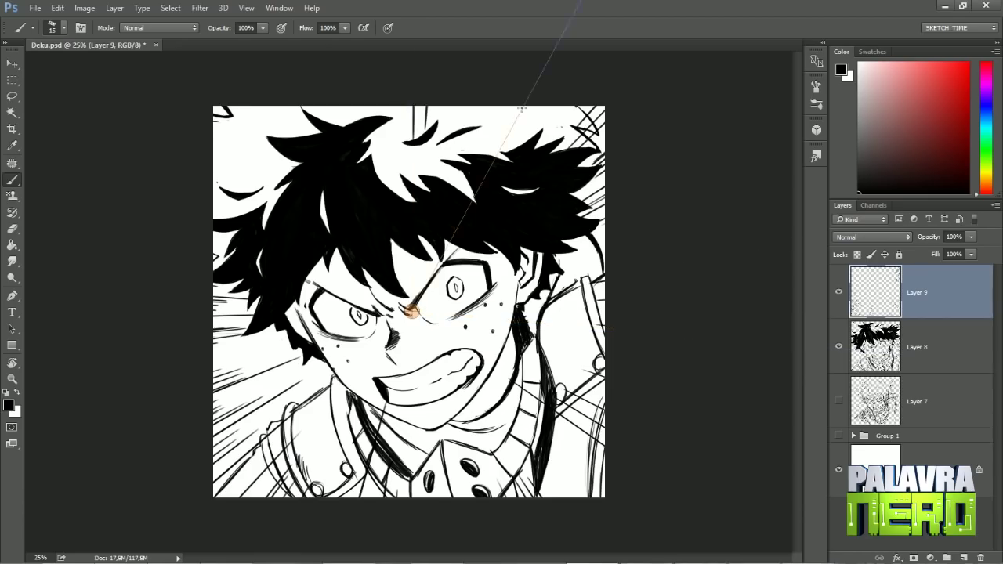
left_click_drag(548, 35, 480, 196)
left_click_drag(196, 69, 288, 174)
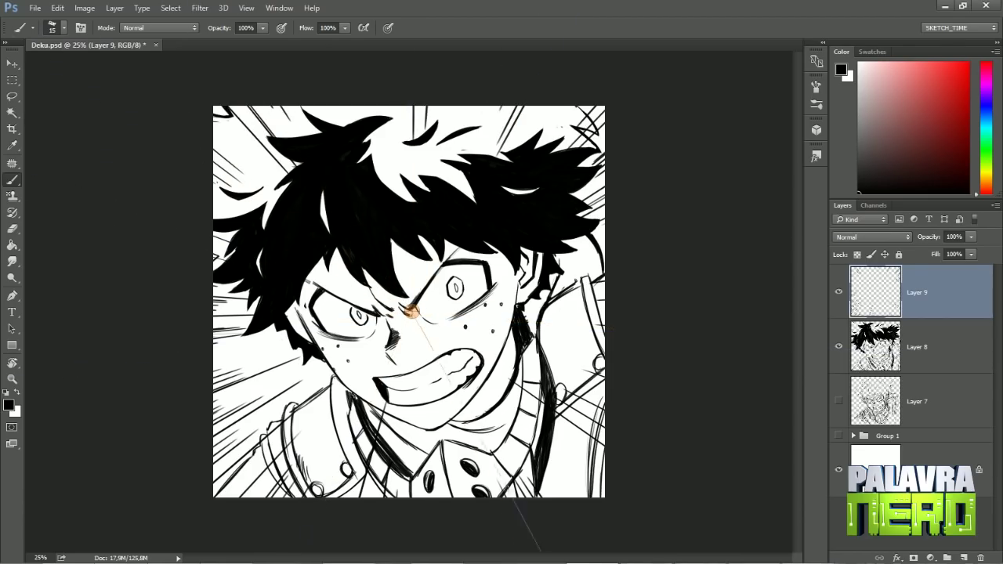
Turn off the radial ruler in Lazy Nezumi Pro and add a new layer beneath the speed lines layer
left_click(426, 548)
left_click(828, 66)
key("ctrl+plus")
right_click(525, 165)
key("Escape")
left_click(964, 558, "ctrl")
Hatch fine shadow lines under the fringe above and beside the left eye
key("r")
left_click(331, 412)
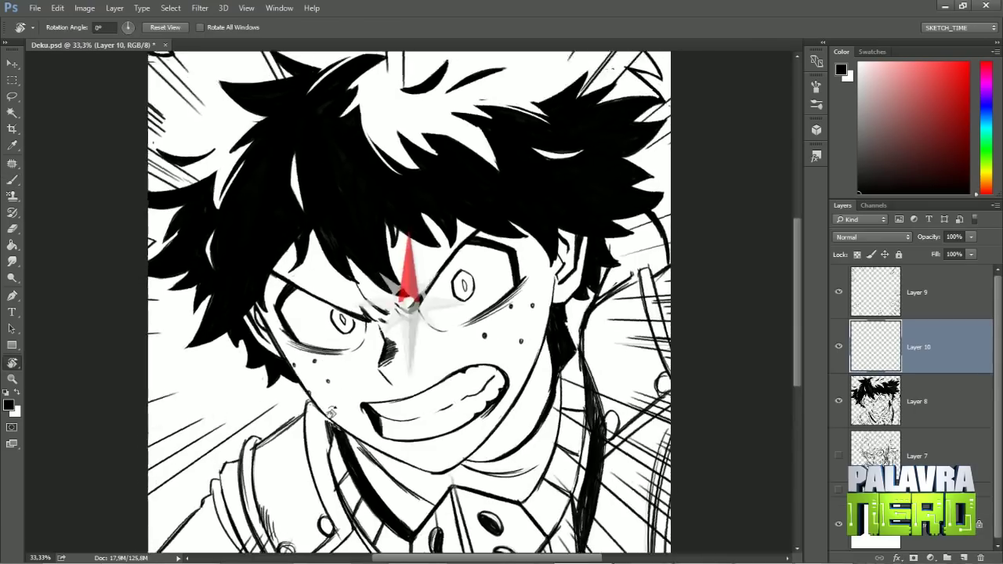
key("f")
key("f")
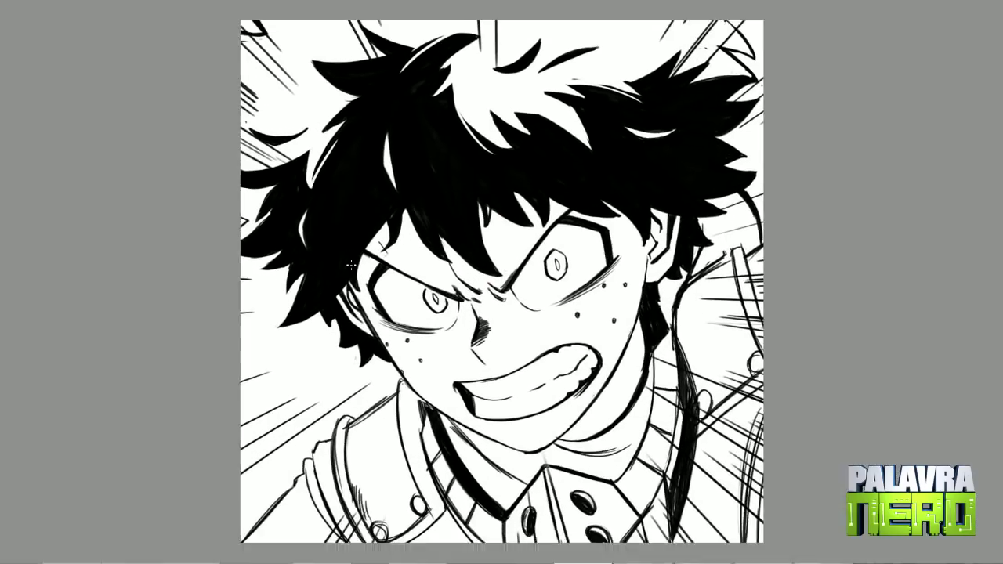
key("f")
mouse_move(284, 292)
left_mouse_down()
mouse_move(306, 262)
mouse_move(296, 259)
left_mouse_up()
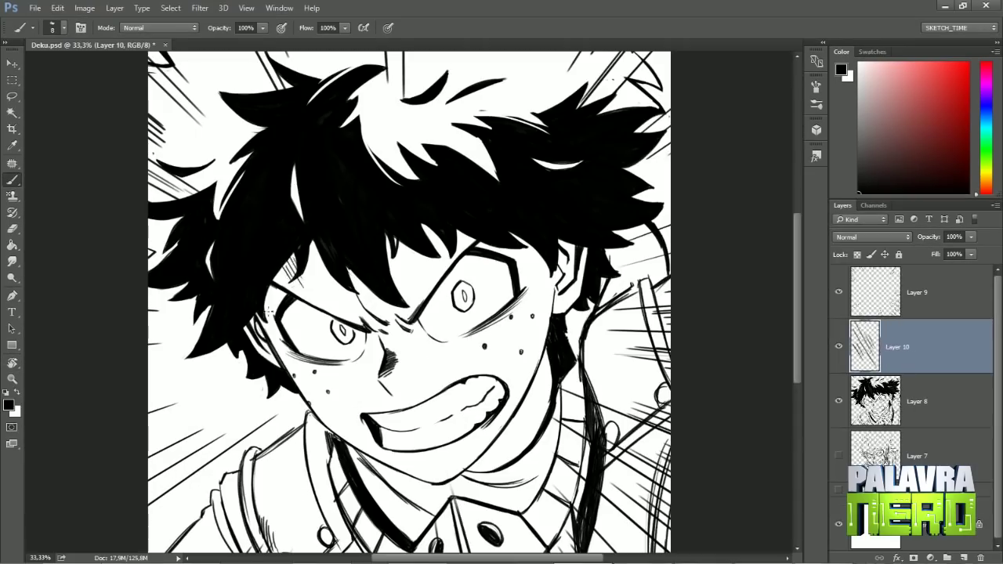
left_click_drag(270, 312, 284, 286)
Hatch the shadow under the fringe above the right eye and between the forehead locks
left_click_drag(511, 243, 443, 188)
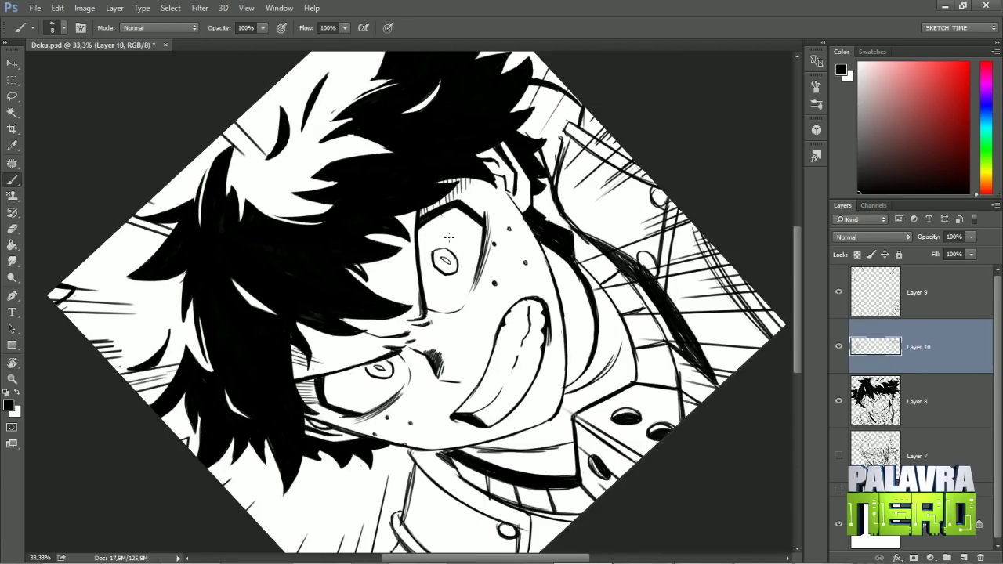
left_click_drag(393, 266, 389, 256)
left_click_drag(390, 248, 380, 234)
Hatch shading strokes on the right cheek below the eye, the left cheek and the jaw
key("e")
key("r")
mouse_move(443, 225)
left_mouse_down()
mouse_move(368, 195)
mouse_move(421, 180)
left_mouse_up()
key("b")
key("r")
key("b")
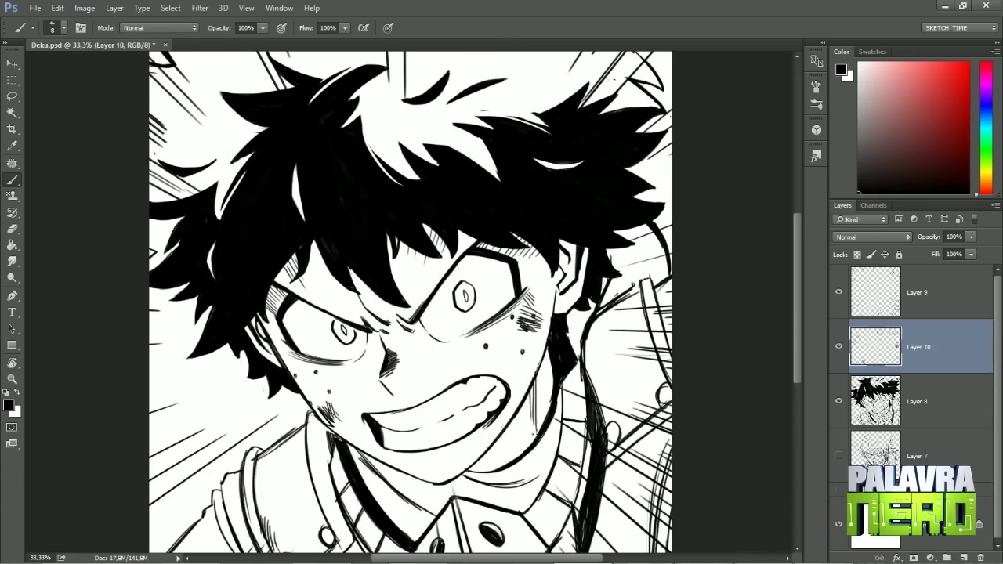
Hatch the shadow on the neck below the right side of the jaw with parallel strokes, erasing stray lines
left_click_drag(546, 351, 537, 433)
key("e")
left_click_drag(549, 350, 517, 415)
key("b")
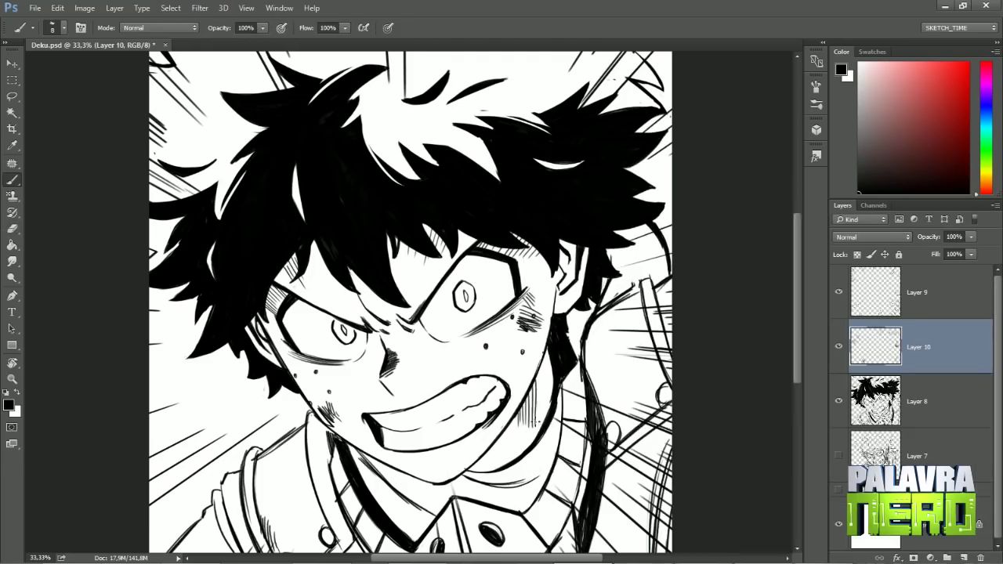
Hatch shading along the sleeve folds and edge of the left shoulder
key("r")
mouse_move(526, 462)
left_mouse_down()
mouse_move(439, 470)
mouse_move(329, 454)
mouse_move(235, 405)
mouse_move(241, 436)
left_mouse_up()
key("b")
left_click_drag(249, 370, 240, 416)
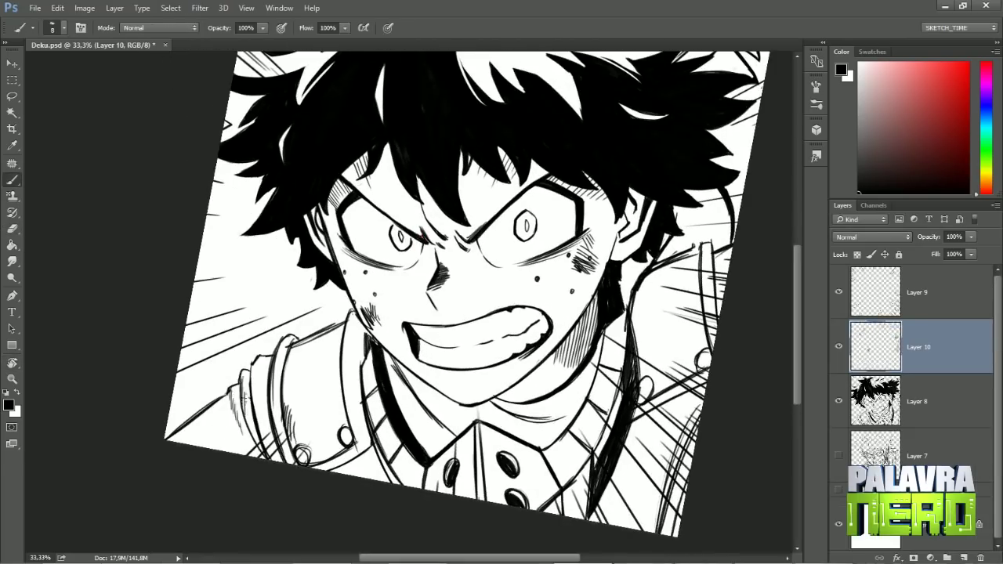
left_click_drag(259, 368, 263, 429)
left_click_drag(270, 401, 258, 461)
Hatch shading around the lower edge of the left shoulder strap and on the chest below the collar
key("r")
mouse_move(470, 470)
left_mouse_down()
mouse_move(588, 352)
mouse_move(627, 235)
left_mouse_up()
key("b")
left_click_drag(548, 370, 541, 418)
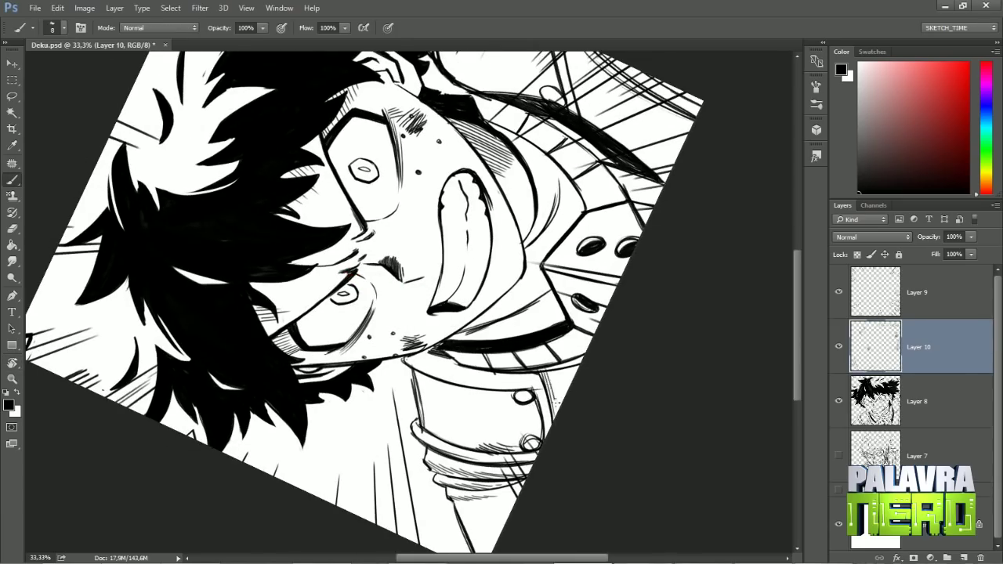
key("r")
mouse_move(619, 376)
left_mouse_down()
mouse_move(624, 384)
mouse_move(619, 235)
mouse_move(624, 376)
left_mouse_up()
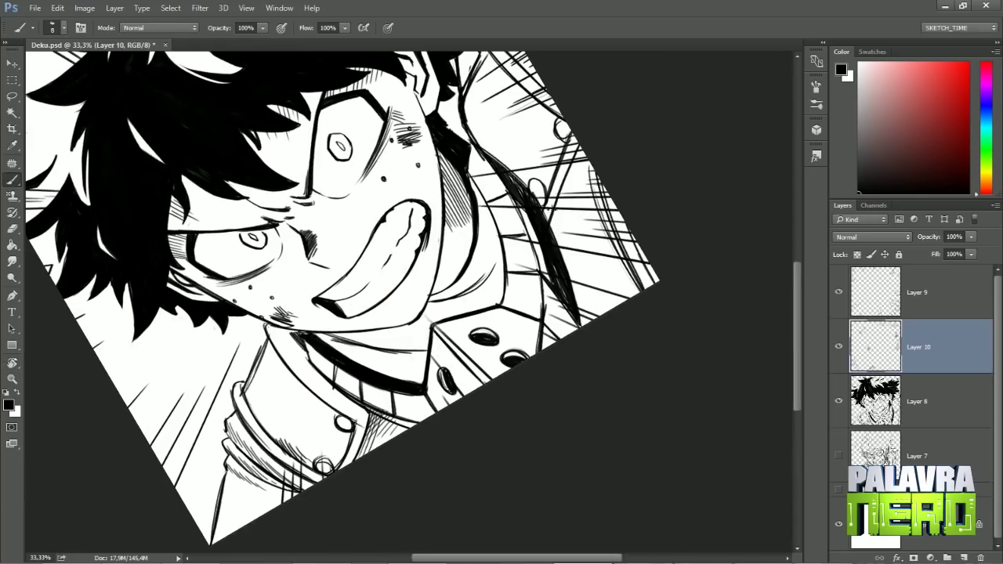
Hatch shading on the right shoulder strap around its buttons and on the adjoining sleeve
key("b")
mouse_move(561, 164)
left_mouse_down()
mouse_move(568, 243)
mouse_move(603, 313)
left_mouse_up()
key("r")
key("b")
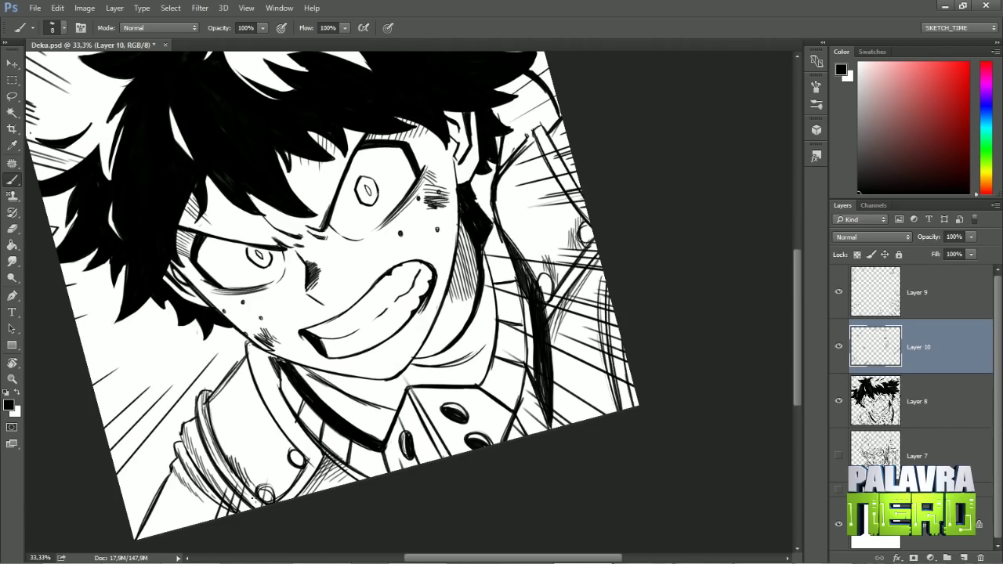
key("r")
mouse_move(270, 376)
left_mouse_down()
mouse_move(392, 298)
mouse_move(501, 251)
left_mouse_up()
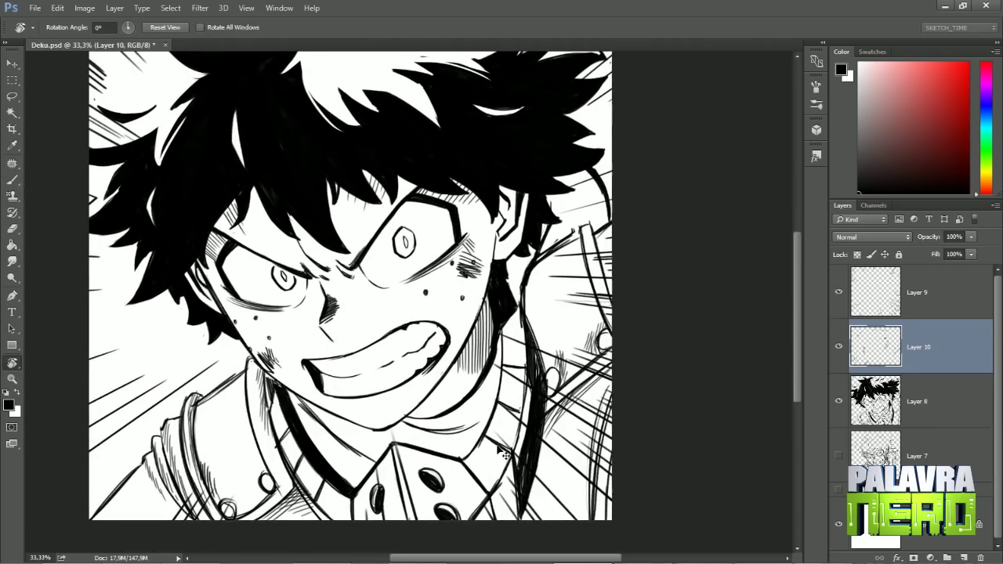
key("ctrl+plus")
key("b")
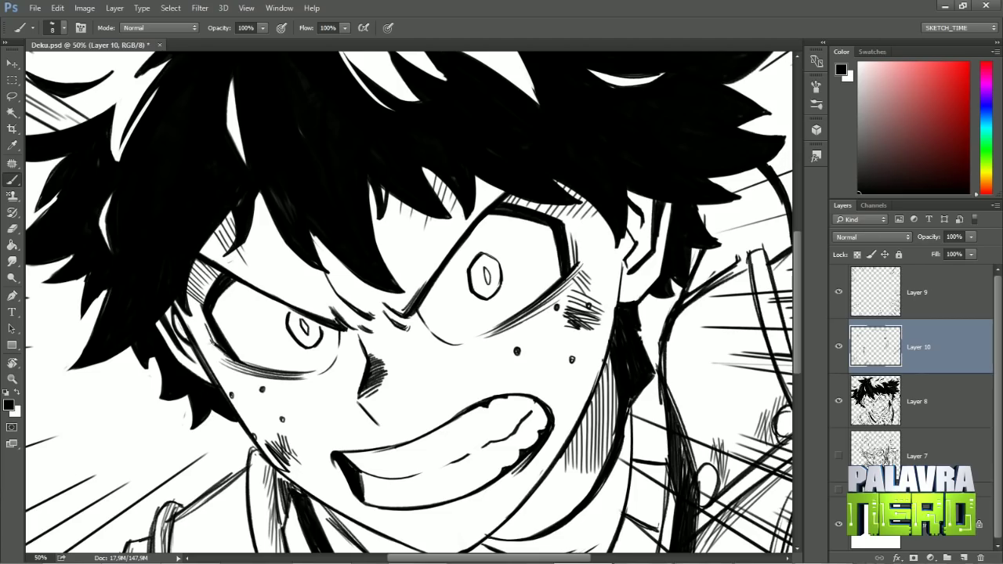
Hatch the shadow over the back teeth at the right corner of the mouth
key("ctrl+minus")
key("ctrl+minus")
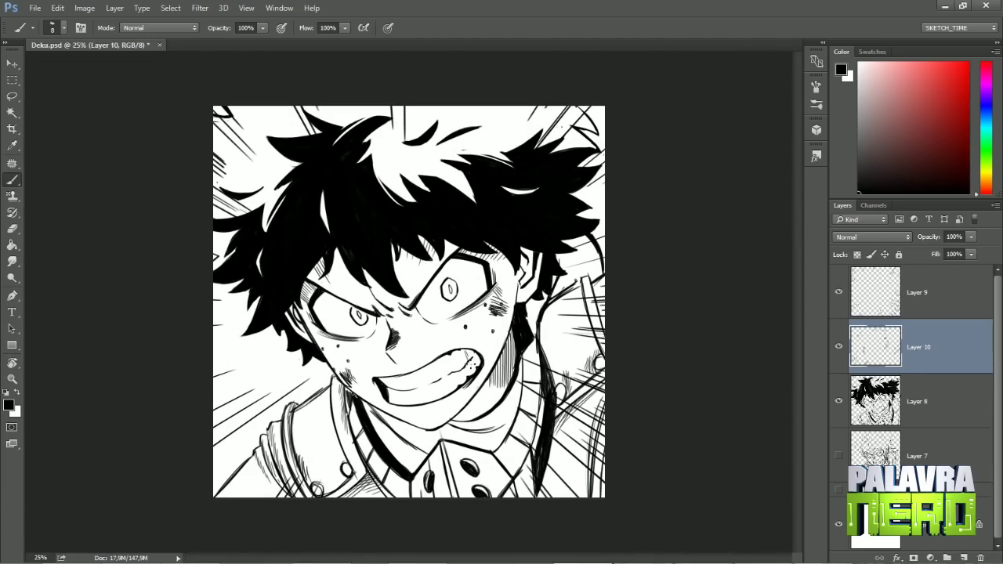
key("r")
left_click_drag(483, 405, 509, 300)
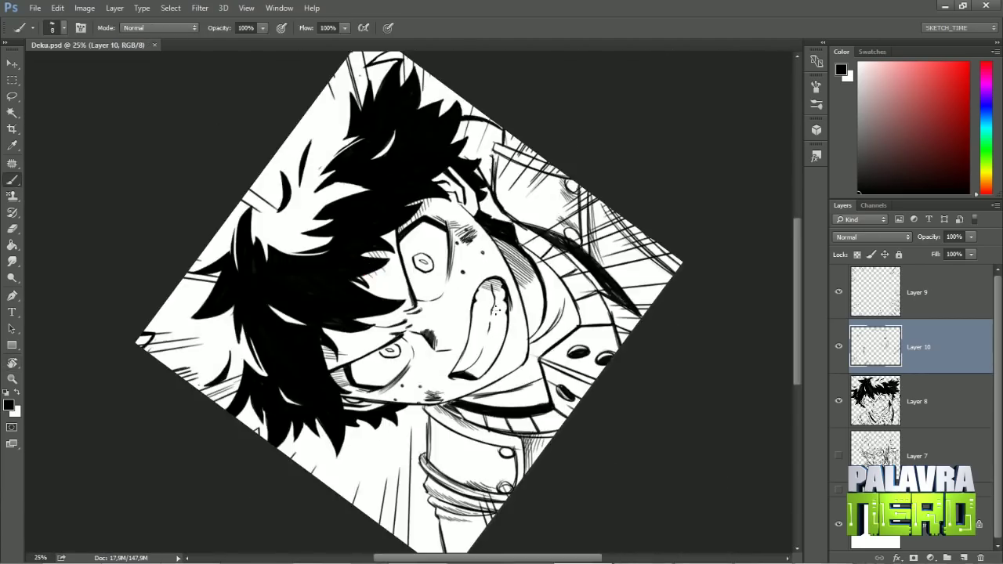
key("b")
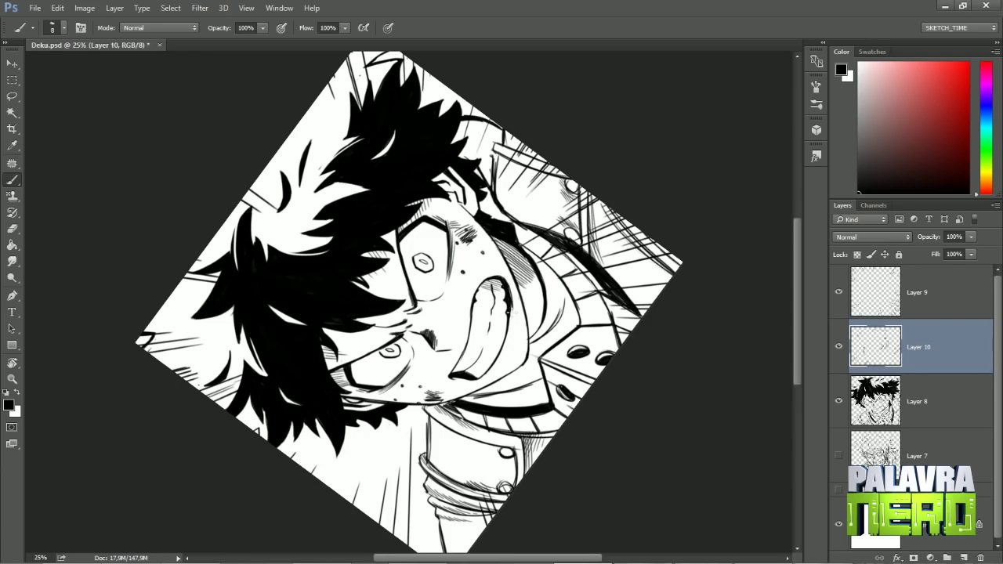
key("r")
left_click_drag(511, 309, 427, 200)
key("ctrl+minus")
key("ctrl+plus")
key("ctrl+plus")
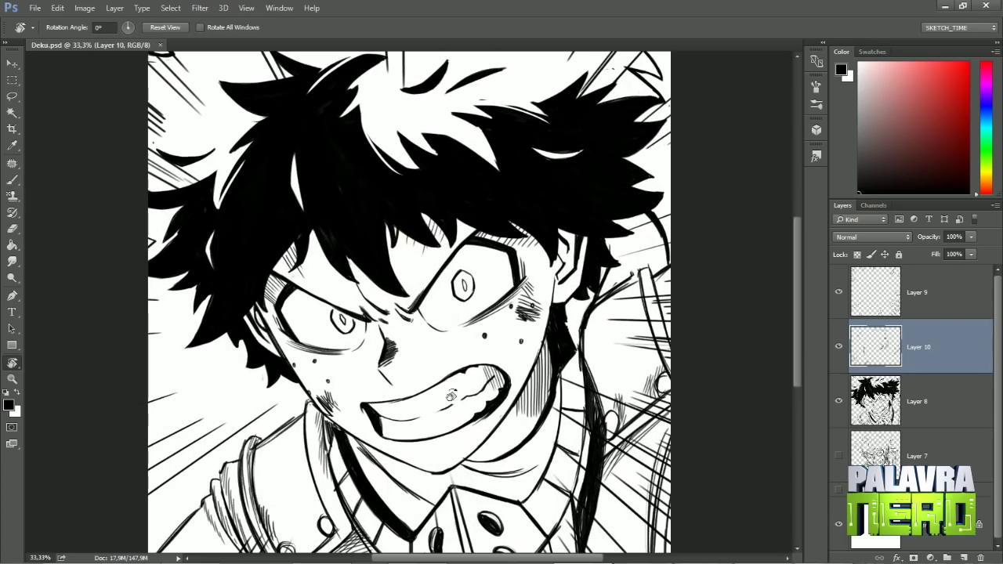
Draw small sweat drops on the forehead above the left and right eyes
key("b")
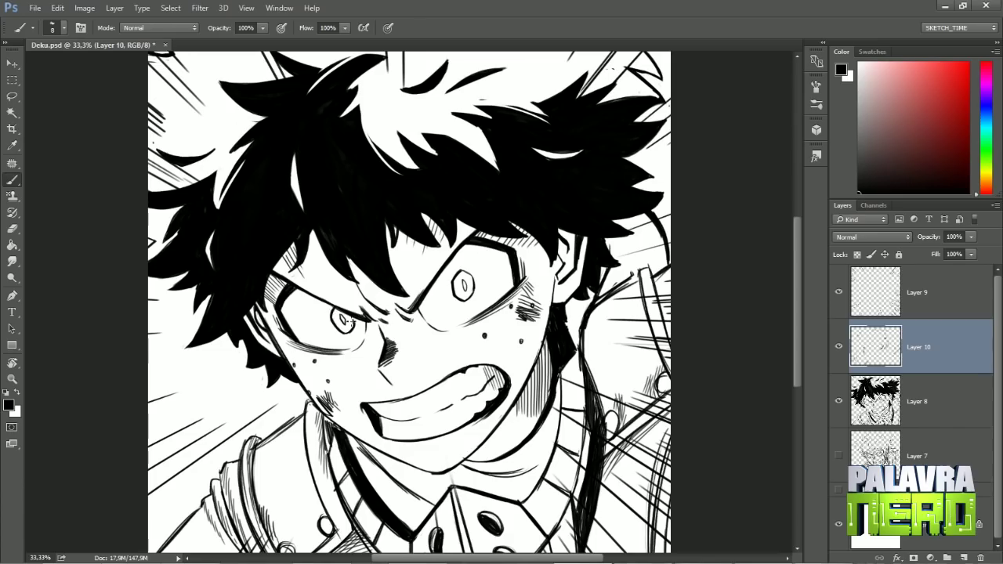
key("r")
key("b")
key("e")
key("b")
key("e")
key("b")
key("ctrl+minus")
key("ctrl+minus")
key("ctrl+plus")
key("ctrl+plus")
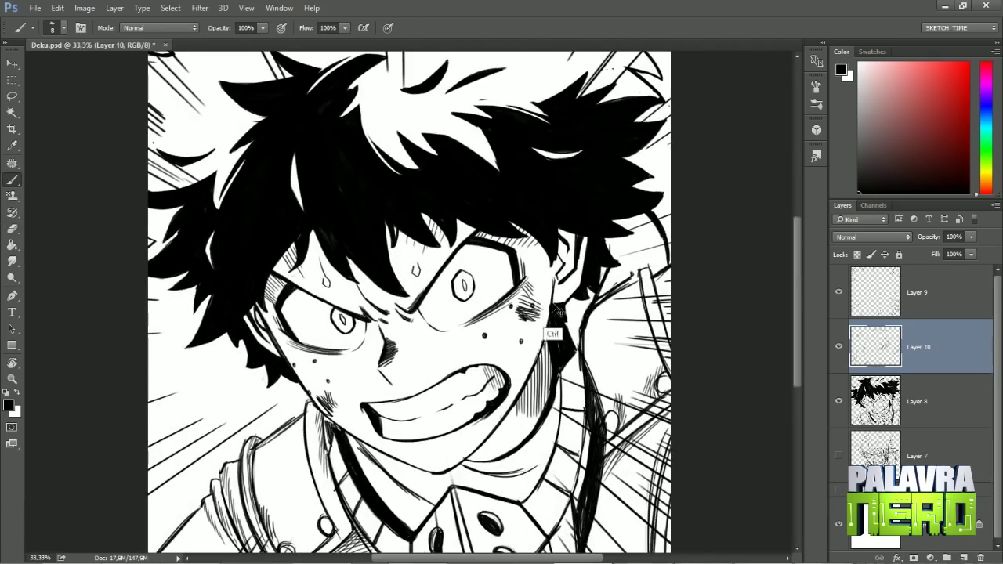
Select the Chalk Textured brush, add a new layer below Layer 7 and save the file
key("ctrl+minus")
key("ctrl+minus")
key("ctrl+minus")
key("ctrl+plus")
key("ctrl+plus")
right_click(435, 169)
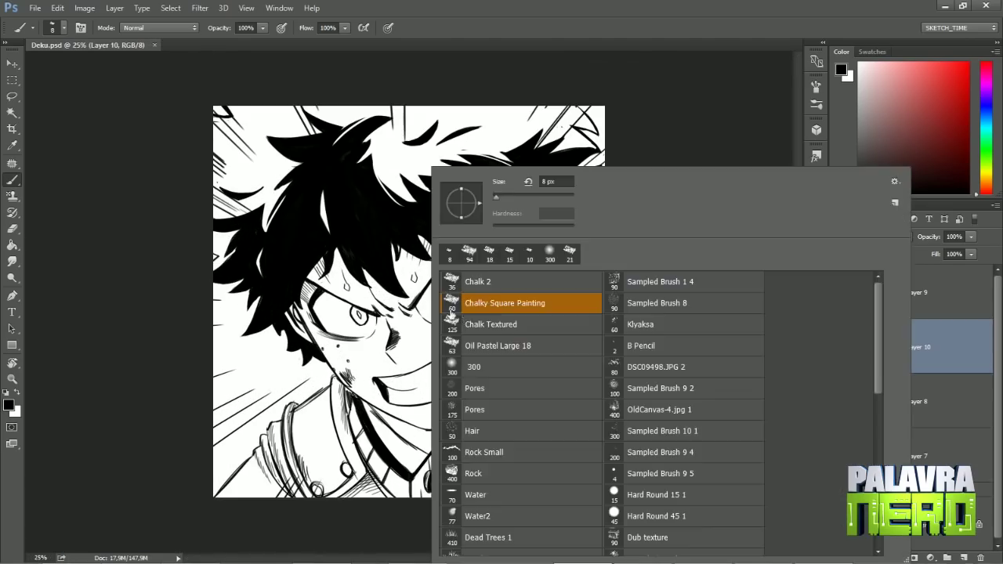
double_click(491, 324)
key("ctrl+shift+alt+n")
key("ctrl+bracketleft")
key("ctrl+bracketleft")
key("ctrl+bracketleft")
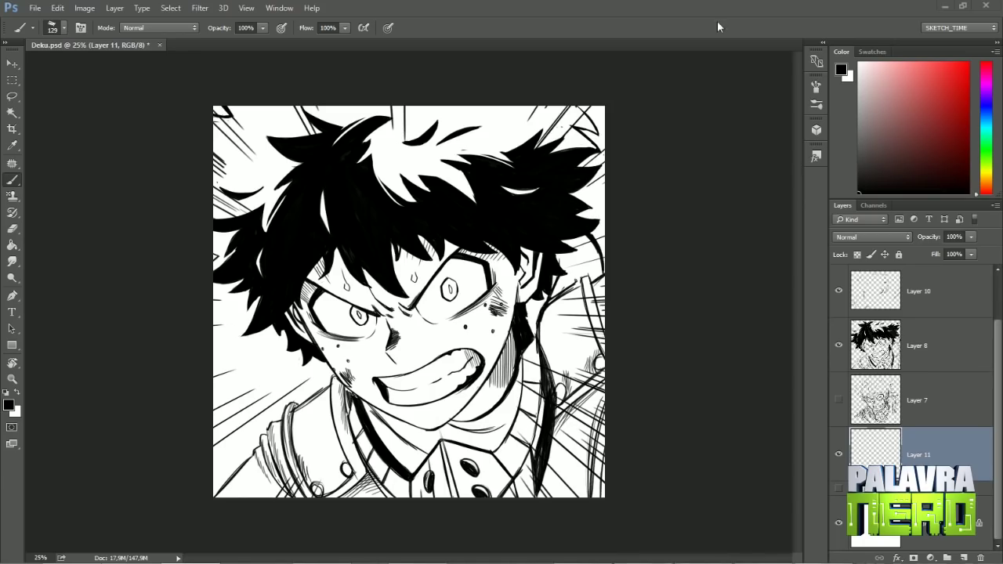
key("ctrl+s")
Show the Group 1 reference images and group the drawing layers, keeping a merged copy above the hidden group
left_click(838, 487)
left_click(925, 488)
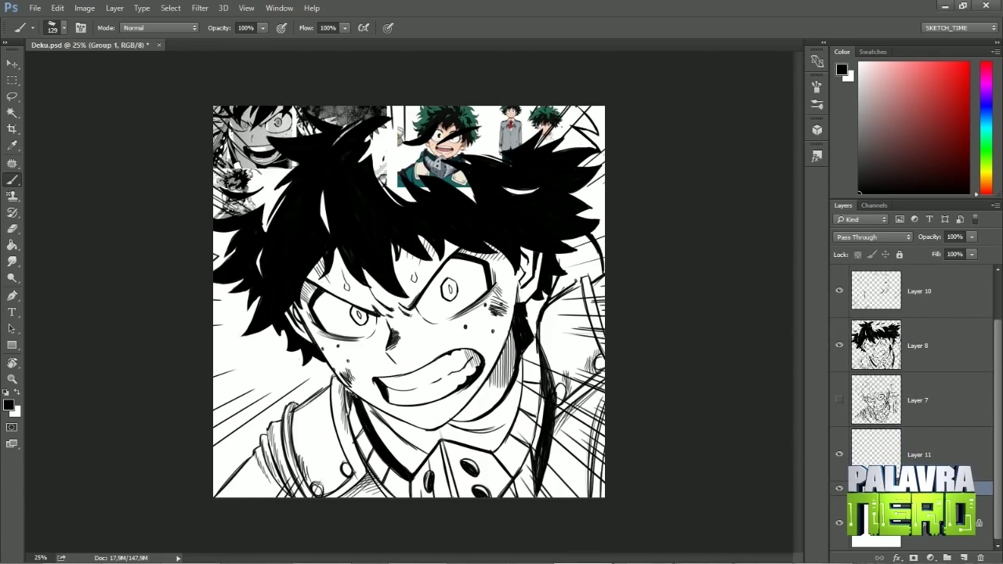
left_click(854, 487)
left_click(876, 346)
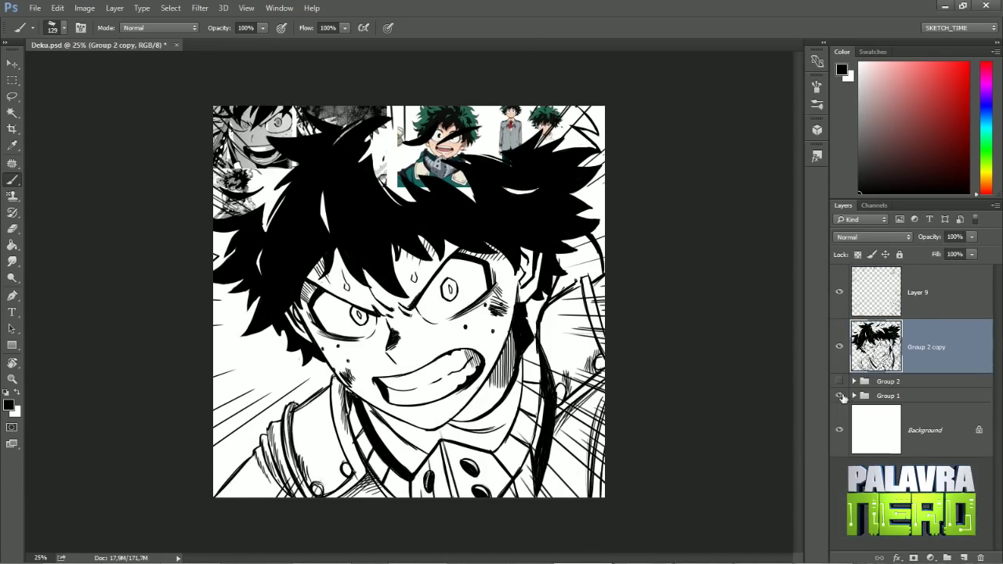
Sample the dark green hair colour from the reference and add a new layer beneath the merged line art
left_click(839, 395)
left_click(836, 397)
left_click(470, 105, "alt")
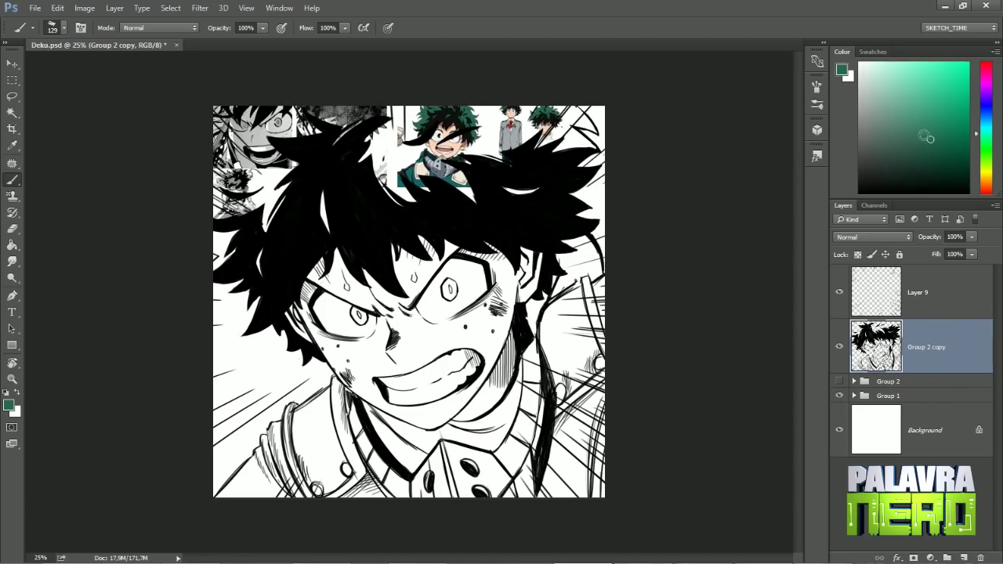
left_click(964, 557)
left_click_drag(925, 347, 928, 427)
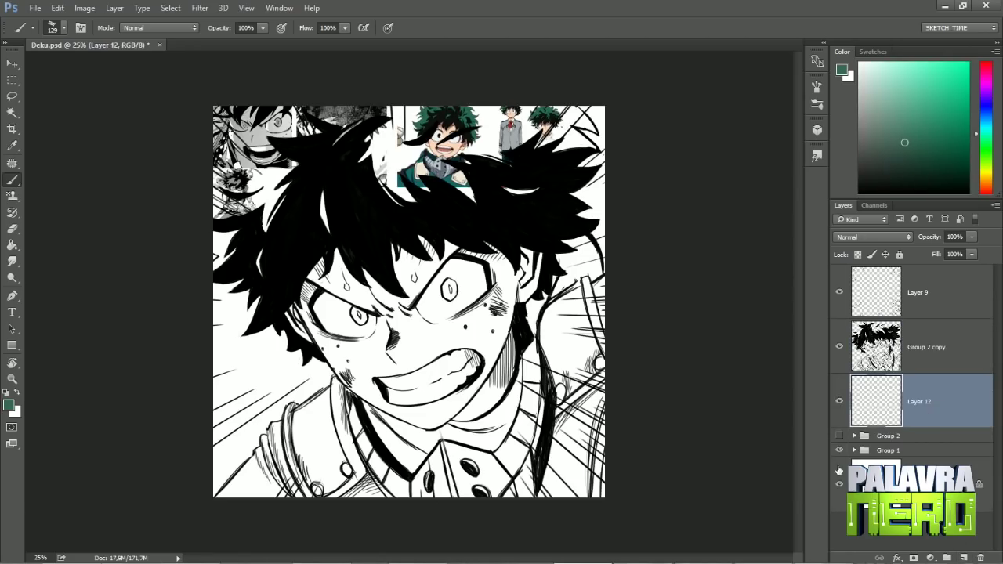
Hide the references and paint the hair dark green, refining the right edge with a 54 px brush
left_click(840, 450)
mouse_move(286, 165)
left_mouse_down()
mouse_move(224, 258)
mouse_move(215, 226)
mouse_move(333, 203)
mouse_move(270, 230)
mouse_move(230, 209)
mouse_move(215, 149)
left_mouse_up()
mouse_move(243, 118)
left_mouse_down()
mouse_move(224, 98)
mouse_move(326, 133)
mouse_move(392, 78)
mouse_move(381, 179)
mouse_move(424, 192)
mouse_move(465, 188)
mouse_move(515, 151)
mouse_move(511, 90)
mouse_move(549, 137)
mouse_move(558, 124)
mouse_move(599, 152)
left_mouse_up()
right_click(606, 133)
type("54")
key("Return")
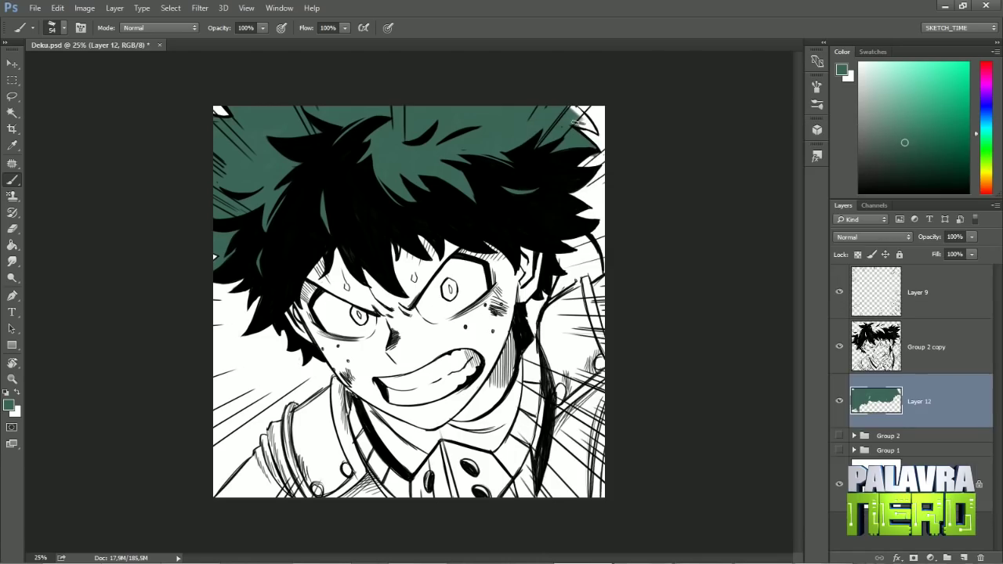
left_click_drag(583, 117, 572, 113)
Sample the teal costume colour from the reference images, hide them again and add a layer beneath the hair colour
left_click(839, 449)
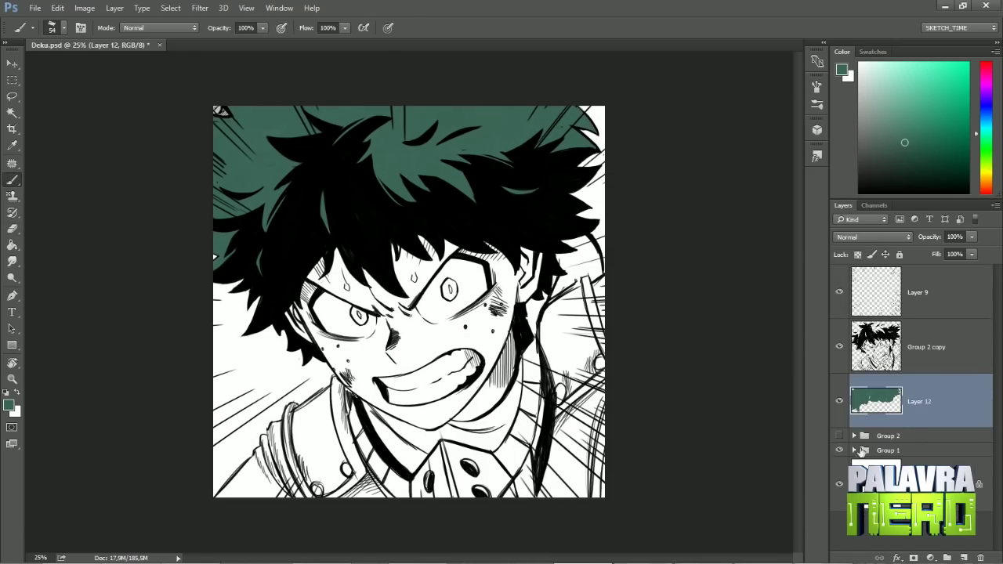
left_click(861, 451)
left_click(437, 177, "alt")
left_click(839, 272)
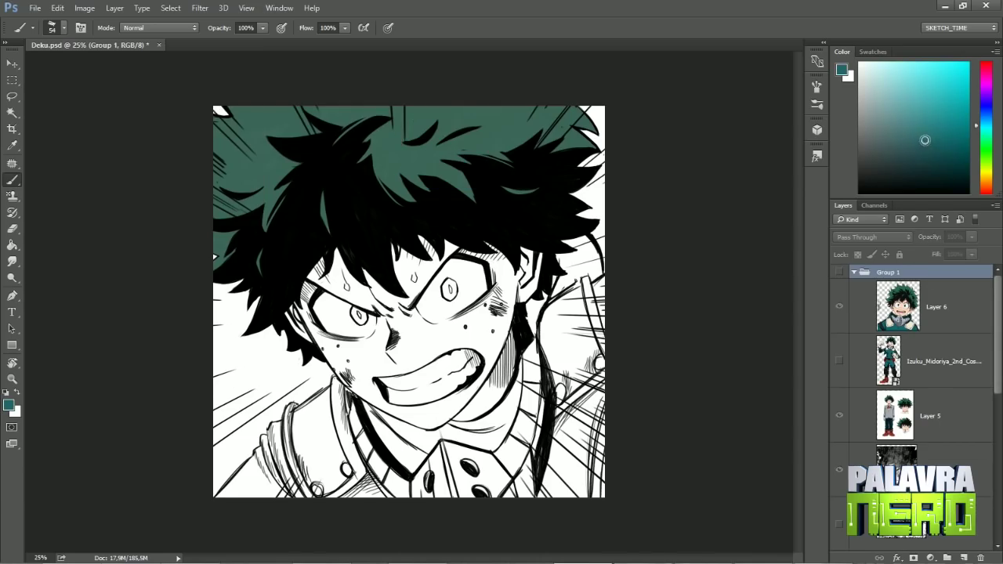
left_click(854, 271)
scroll(909, 377, "down", 3)
left_click(871, 450)
Paint the left sleeve and the chest area beside the left shoulder strap teal, using a 32 px brush for the edges
mouse_move(266, 458)
left_mouse_down()
mouse_move(239, 473)
mouse_move(260, 481)
mouse_move(270, 427)
mouse_move(281, 463)
mouse_move(276, 422)
left_mouse_up()
right_click(357, 166)
double_click(447, 300)
right_click(272, 423)
double_click(378, 251)
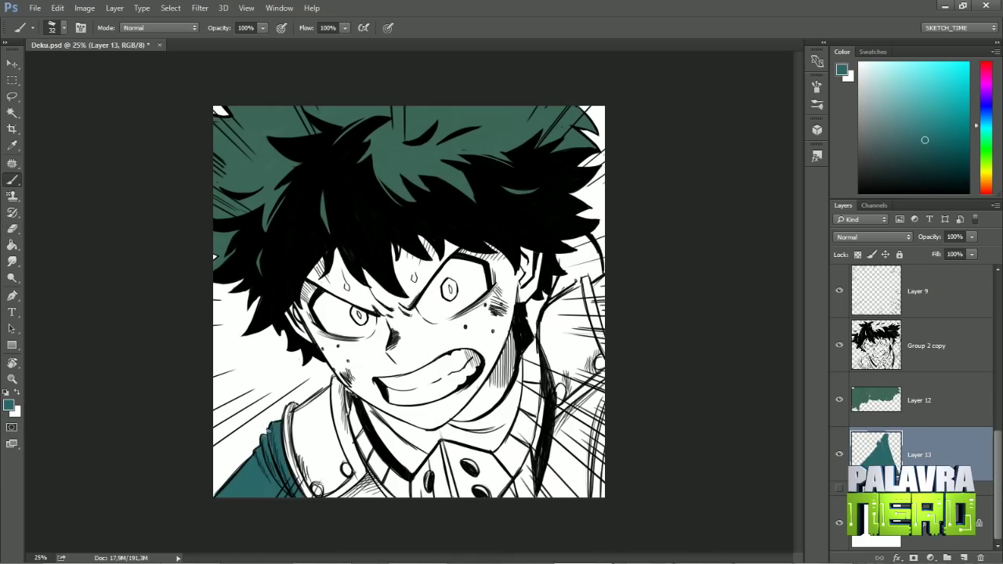
key("e")
key("b")
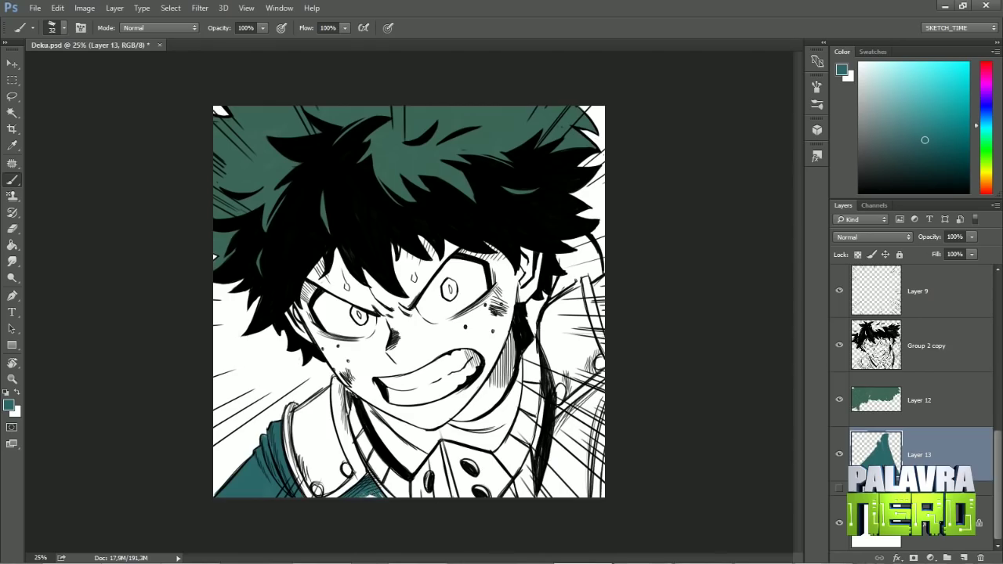
Paint the right side of the costume and sleeve teal with an 88 px brush
right_click(525, 166)
mouse_move(558, 353)
left_mouse_down()
mouse_move(552, 494)
mouse_move(599, 392)
mouse_move(595, 489)
left_mouse_up()
left_click_drag(600, 336, 597, 290)
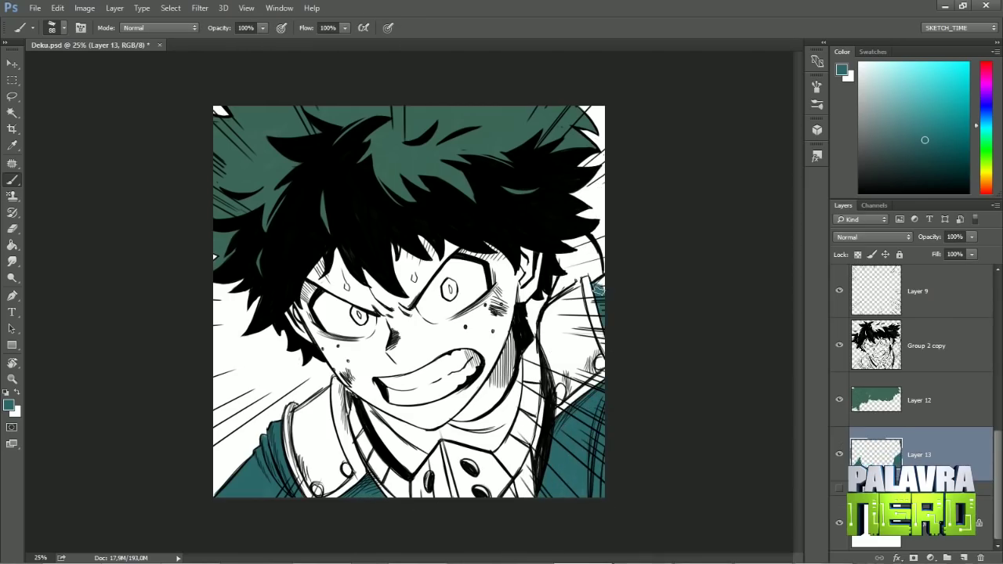
Check the reference layers and paint the costume area behind the right ear and neck teal on Layer 13
scroll(909, 392, "up", 5)
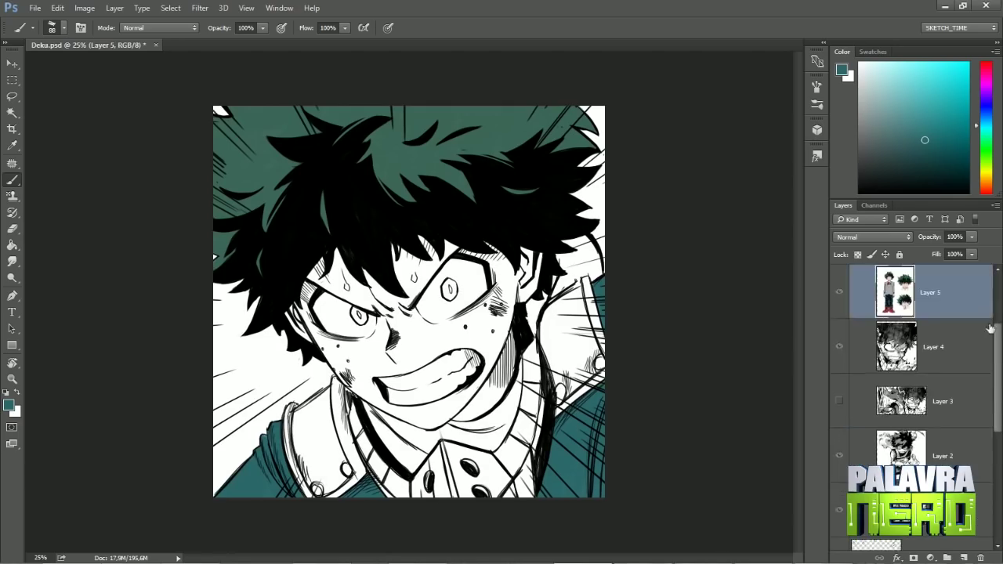
left_click(838, 272)
left_click(839, 271)
scroll(909, 353, "down", 5)
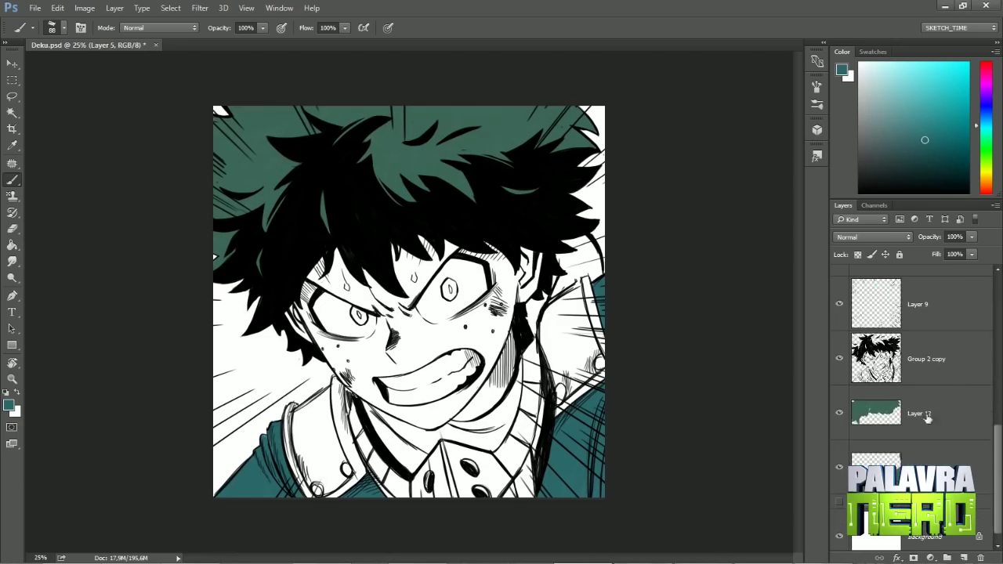
left_click(932, 466)
mouse_move(531, 313)
left_mouse_down()
mouse_move(570, 276)
mouse_move(558, 274)
mouse_move(586, 239)
left_mouse_up()
left_click_drag(593, 273, 594, 287)
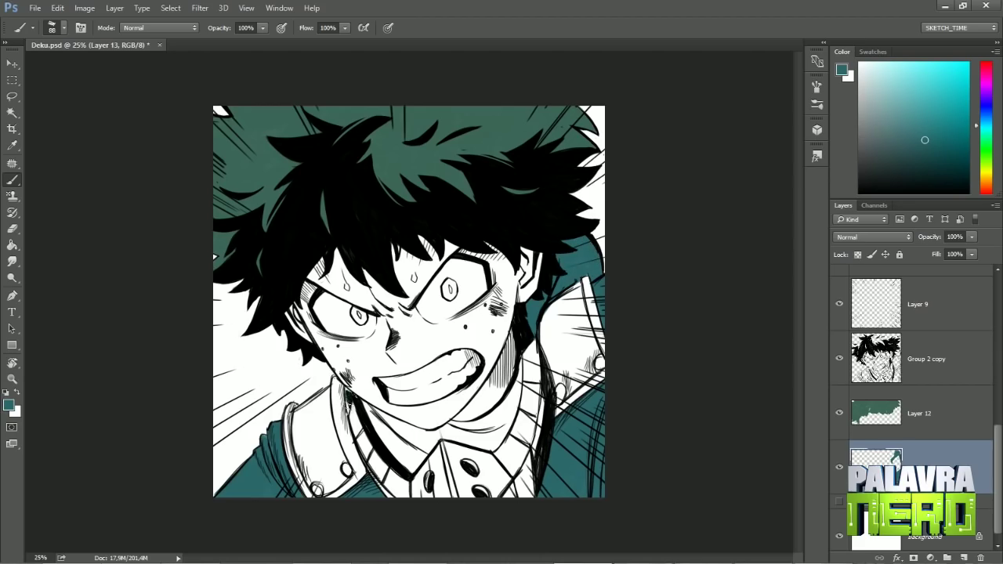
Clean up the teal costume edges with a 27 px eraser
key("e")
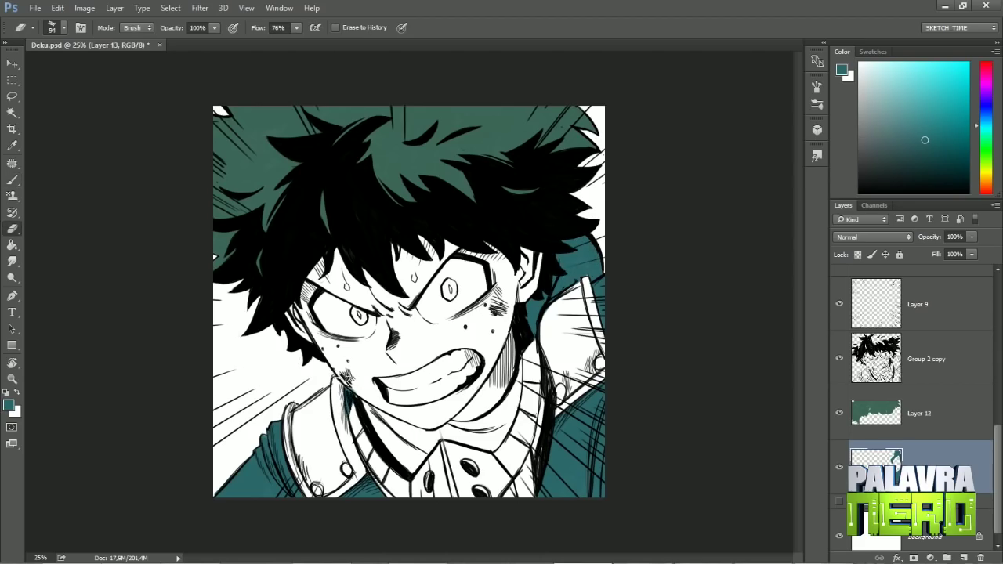
right_click(457, 198)
key("Escape")
key("b")
key("ctrl+minus")
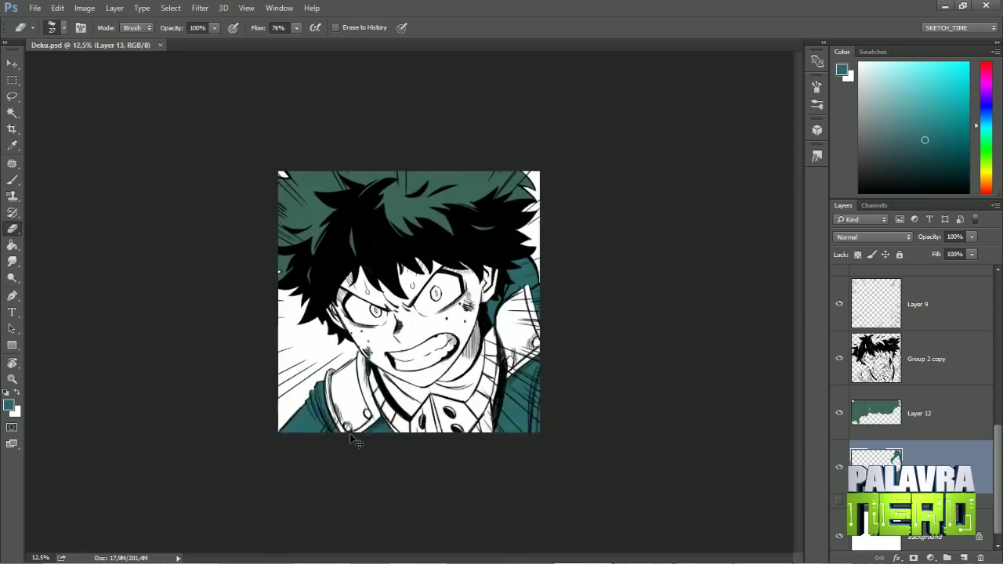
key("ctrl+plus")
Pick a pale greyish teal, add a layer beneath the costume colour and enlarge the brush to 405 px
right_click(610, 206)
left_click_drag(610, 196, 622, 196)
key("Return")
left_click(887, 105)
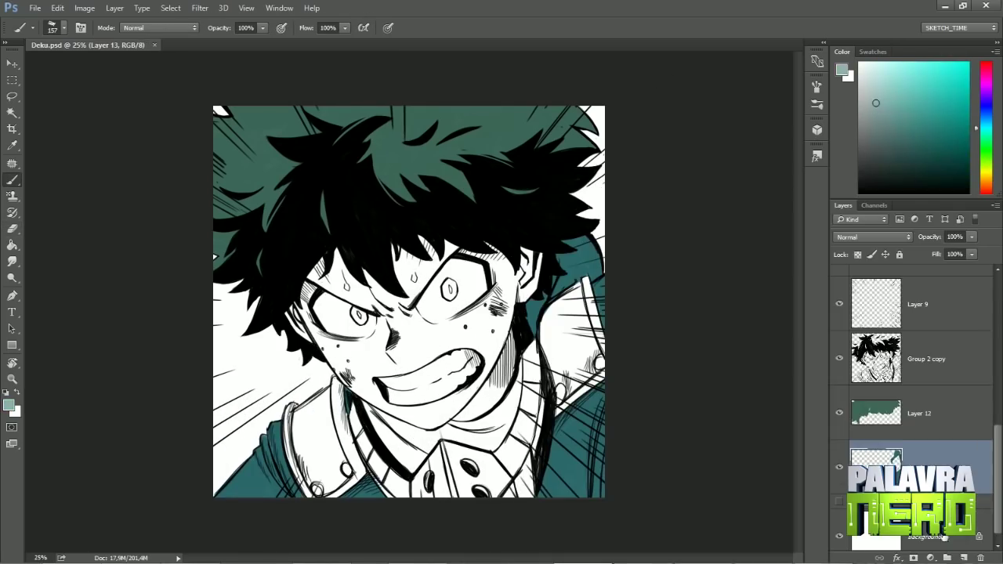
left_click(964, 557)
key("bracketright")
key("bracketright")
key("bracketright")
key("bracketright")
Try pale greyish teal and bright turquoise strokes on the background behind the character
left_click_drag(235, 251, 329, 423)
left_click_drag(596, 133, 596, 266)
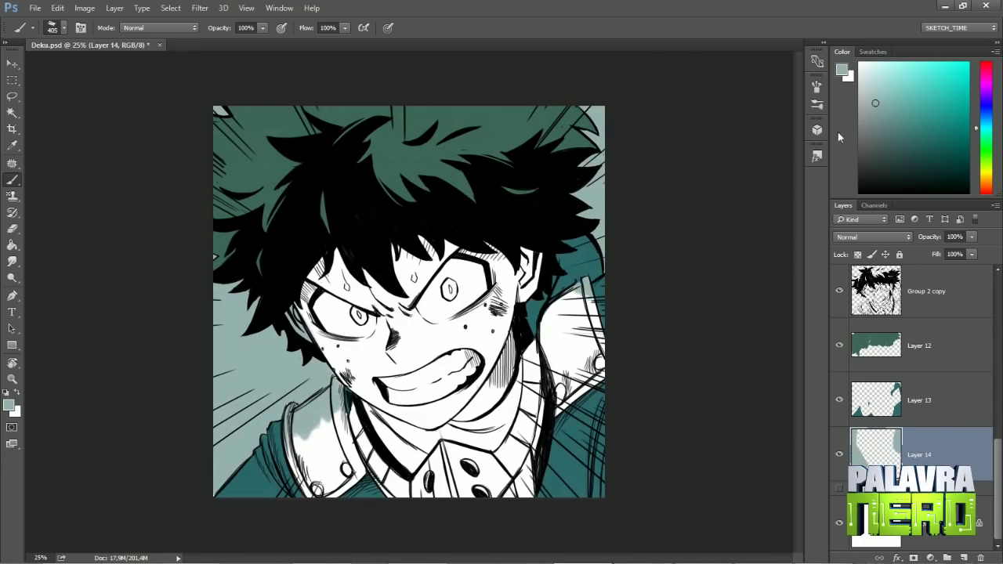
left_click(887, 105)
left_click_drag(502, 251, 565, 329)
Cover the whole background colour layer with bright red and pick a more saturated red
left_click(985, 191)
left_click_drag(599, 110, 580, 297)
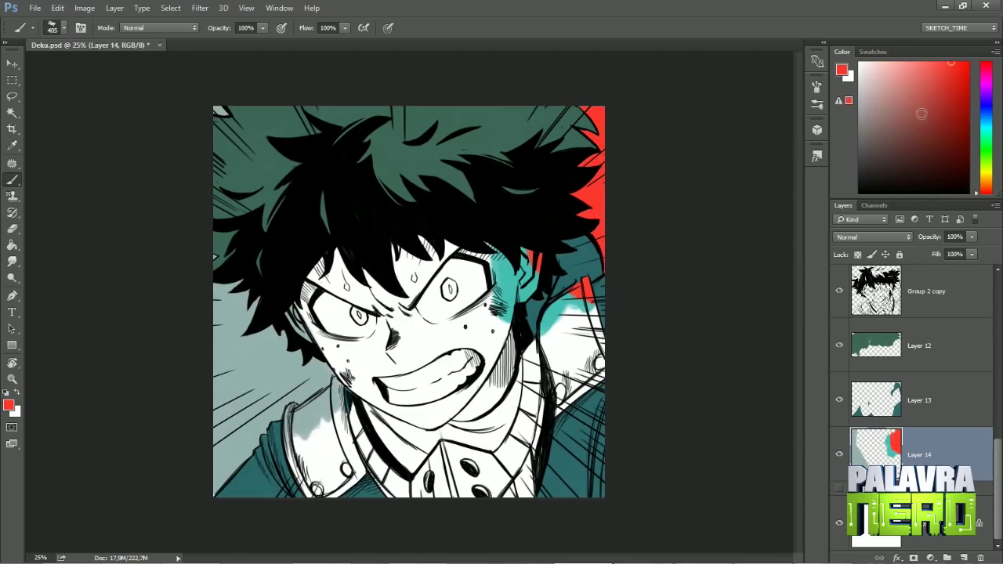
mouse_move(314, 266)
left_mouse_down()
mouse_move(212, 414)
mouse_move(439, 470)
mouse_move(504, 189)
left_mouse_up()
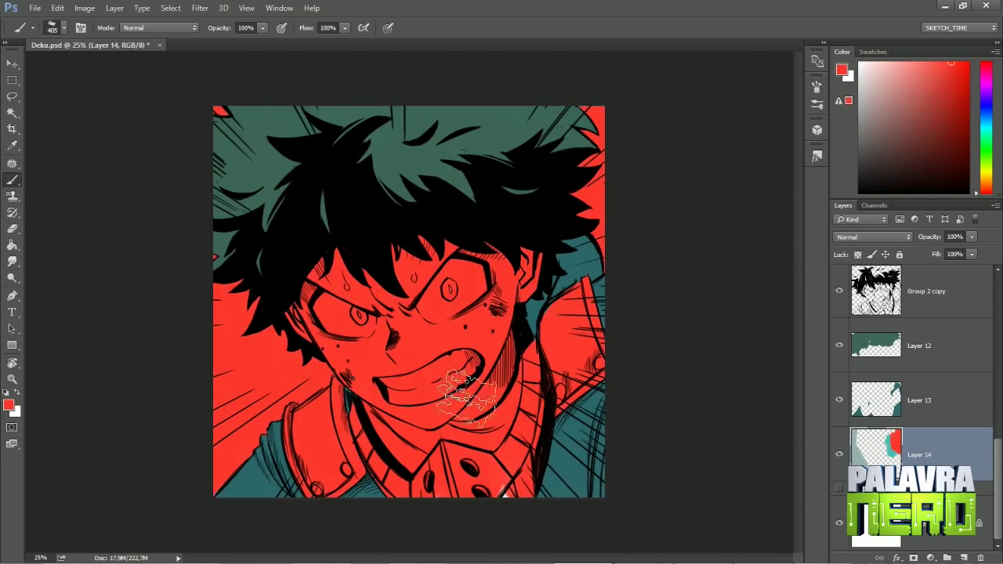
left_click(946, 92)
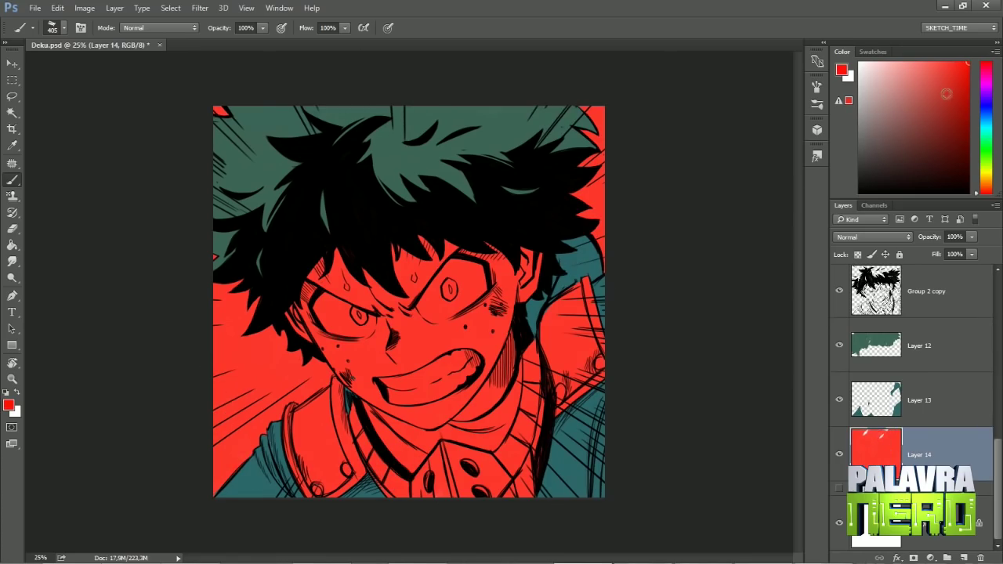
Shade the outer edges of the red background with dark red using a 514 px soft brush
left_click(261, 466, "alt")
left_click(235, 467, "alt")
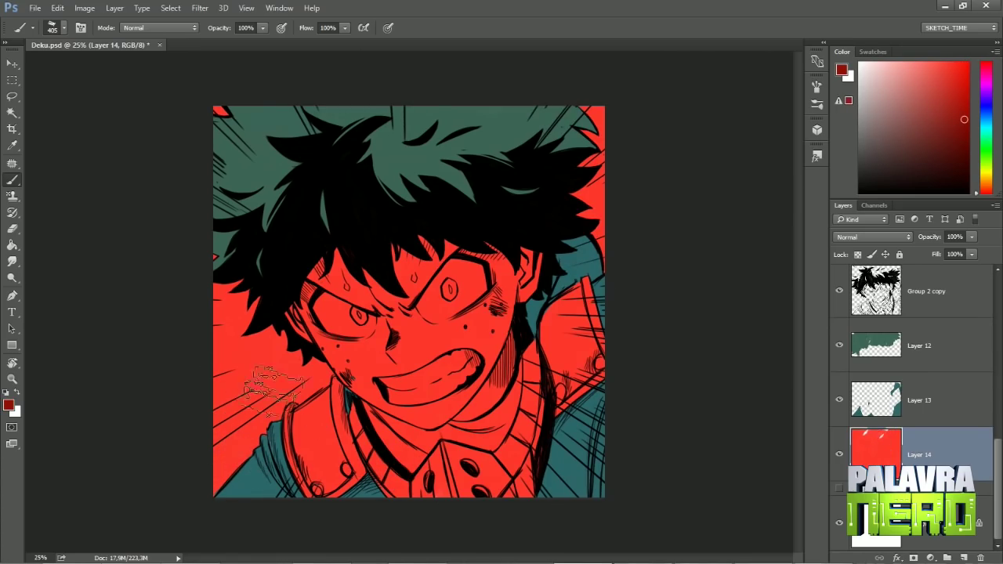
right_click(273, 388)
left_click(350, 367)
key("Return")
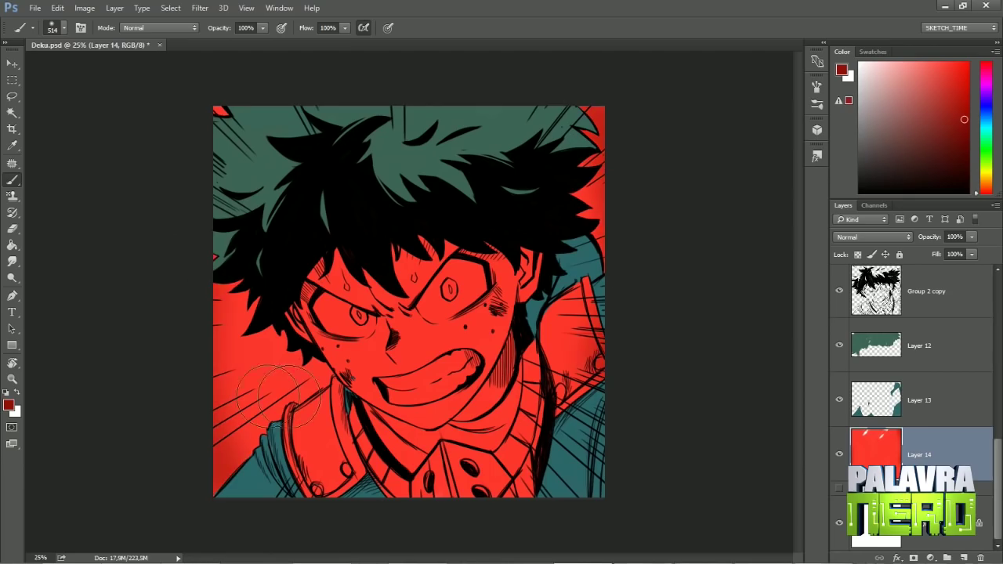
key("v")
key("b")
Add a layer beneath the teal costume colour and start filling the left shoulder pad with cream
right_click(577, 359)
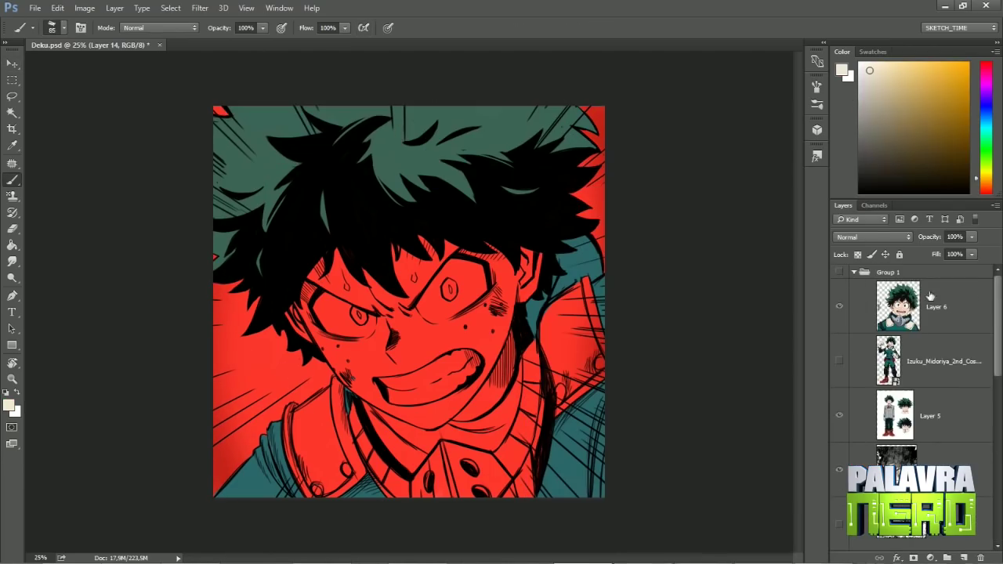
scroll(929, 408, "down", 3)
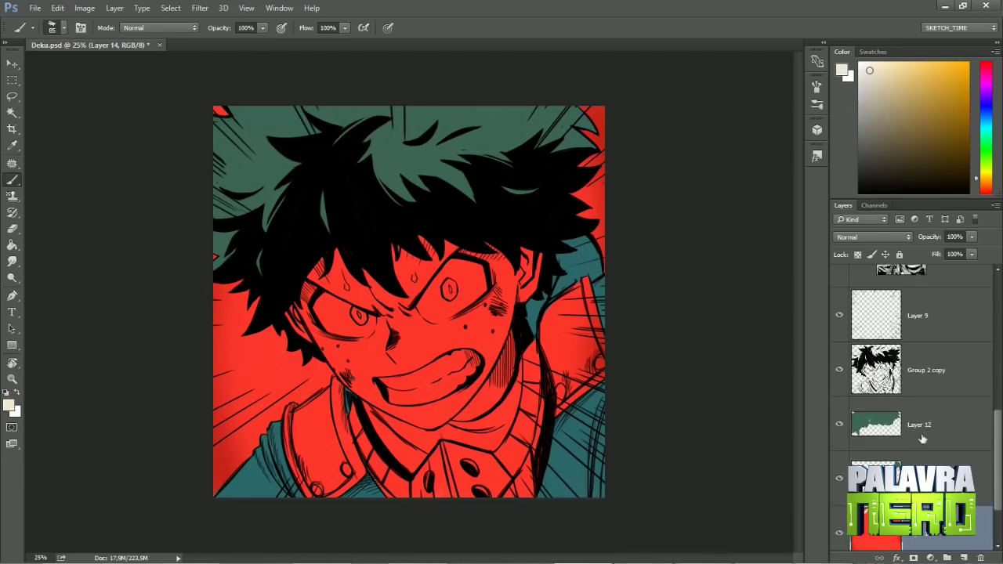
left_click_drag(337, 459, 306, 470)
key("ctrl+bracketleft")
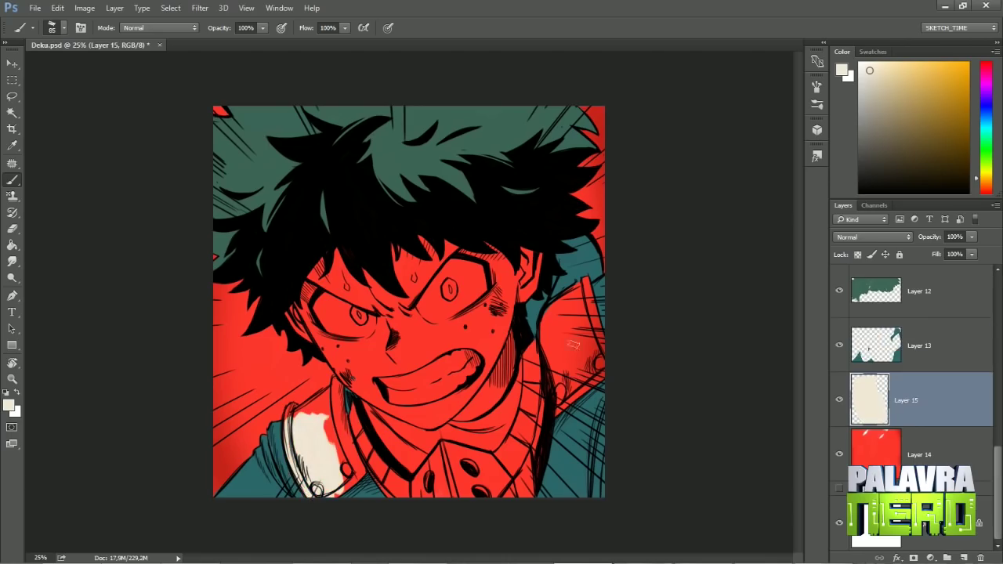
Fill the left shoulder pad completely with greyish beige and clean up its edges
mouse_move(329, 439)
left_mouse_down()
mouse_move(345, 482)
mouse_move(330, 411)
mouse_move(317, 482)
mouse_move(344, 399)
left_mouse_up()
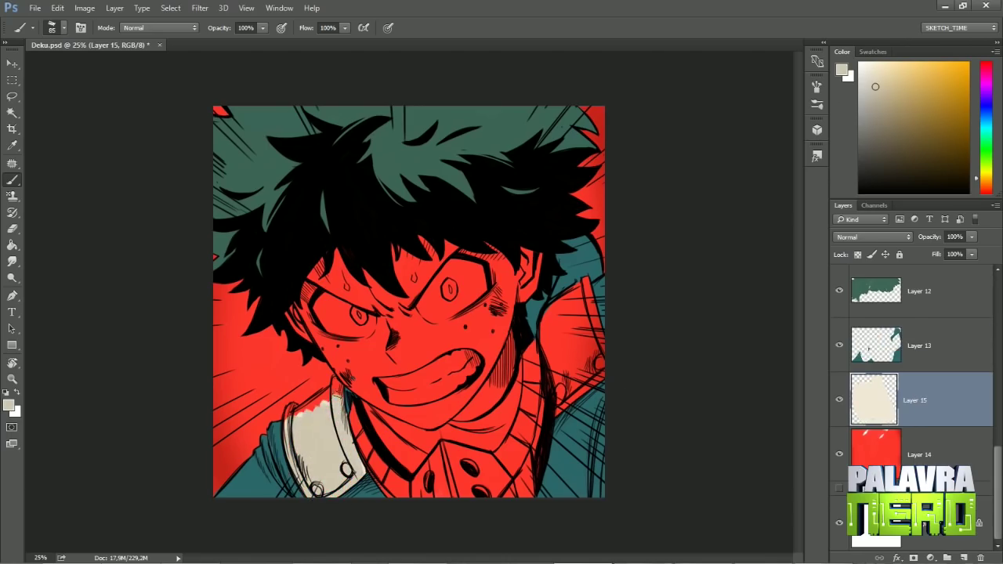
mouse_move(290, 434)
left_mouse_down()
mouse_move(290, 404)
mouse_move(345, 378)
left_mouse_up()
key("e")
key("b")
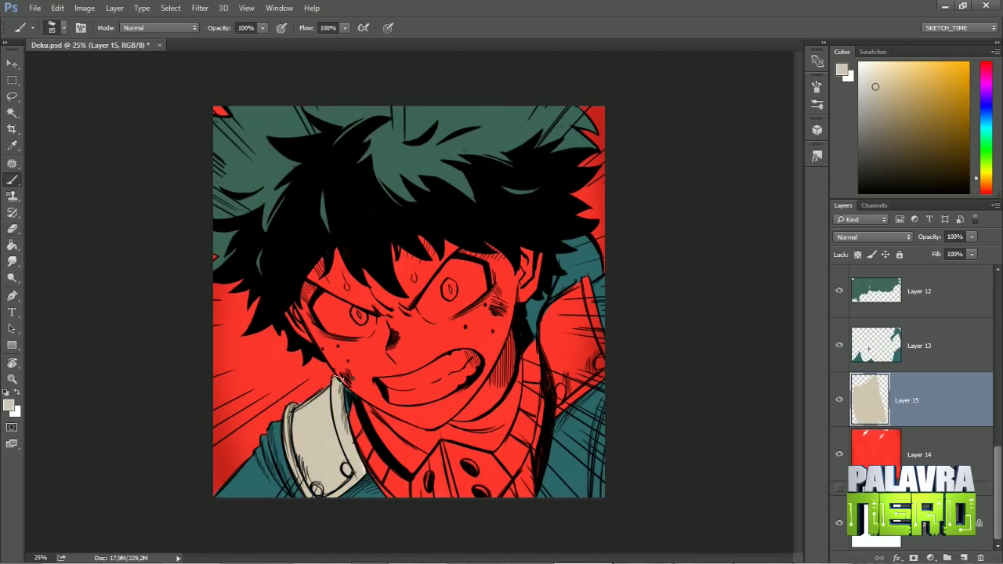
key("e")
key("b")
Fill the right shoulder pad with the same greyish beige and tidy its edges with a 27 px eraser
mouse_move(552, 404)
left_mouse_down()
mouse_move(558, 329)
mouse_move(588, 368)
mouse_move(543, 329)
left_mouse_up()
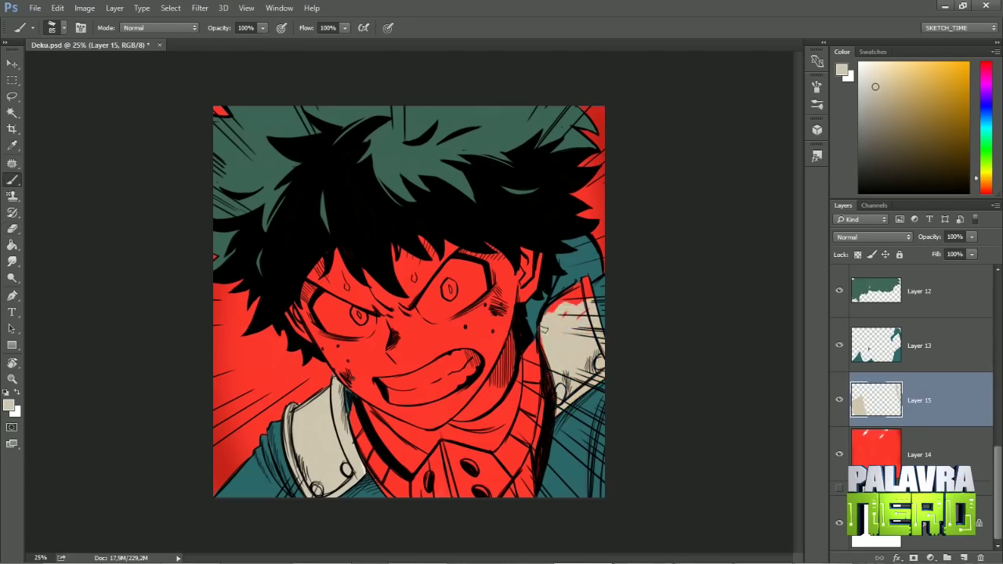
key("e")
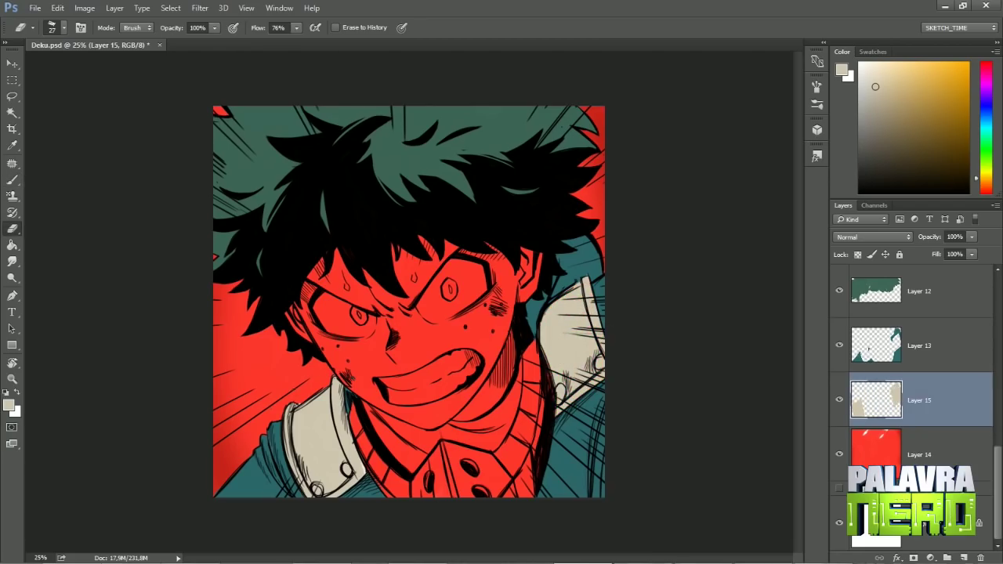
key("b")
right_click(634, 334)
Fill the inner collar beneath the chin with the sampled costume teal on the teal costume layer
left_click(879, 345)
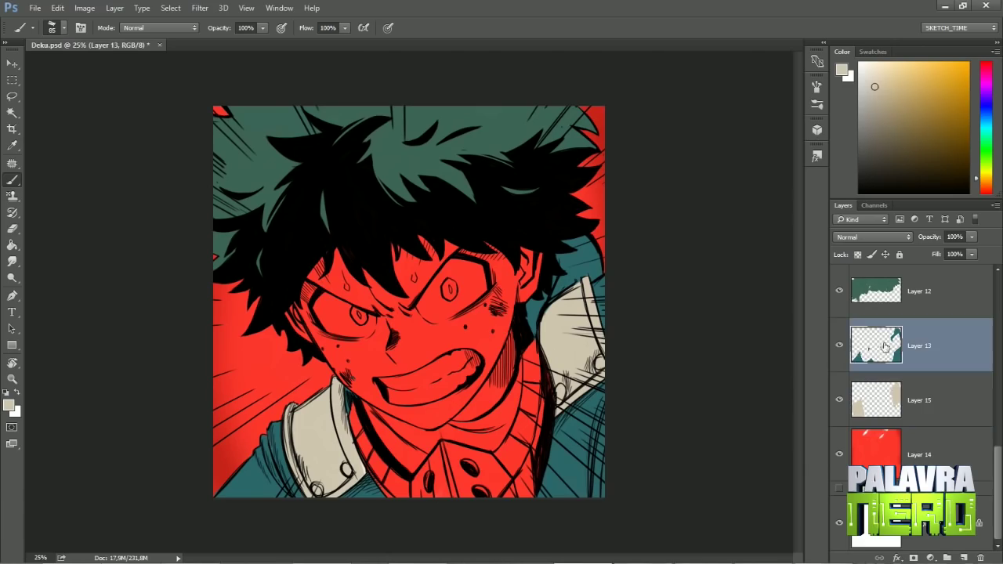
left_click(567, 498, "alt")
left_click_drag(377, 417, 387, 416)
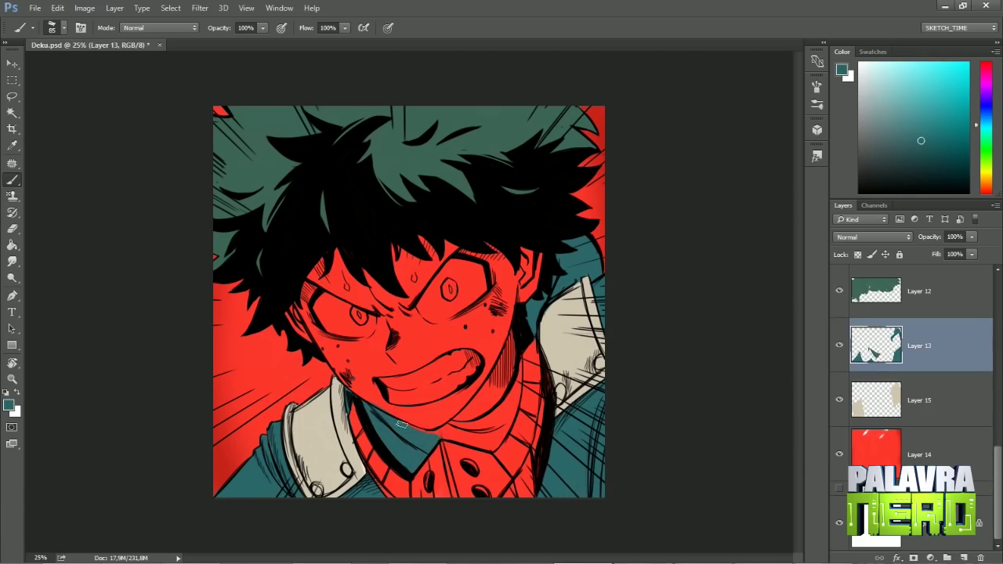
mouse_move(484, 431)
left_mouse_down()
mouse_move(501, 421)
mouse_move(336, 432)
mouse_move(419, 451)
left_mouse_up()
Add a layer above the teal costume colour, fill the ribbed neck mask with bluish grey based on the references, and save
key("r")
key("ctrl+shift+alt+n")
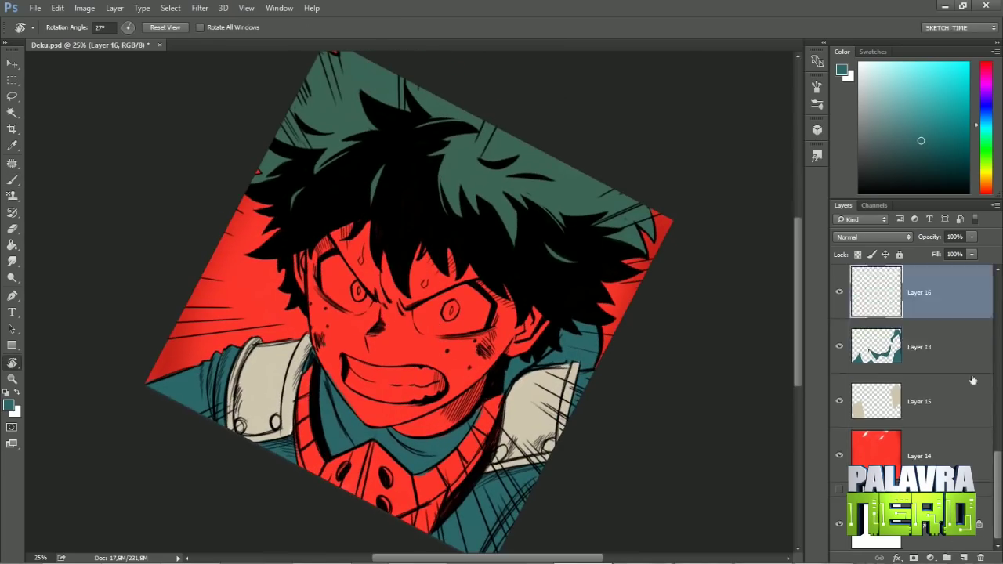
scroll(972, 380, "up", 5)
left_click(437, 196, "alt")
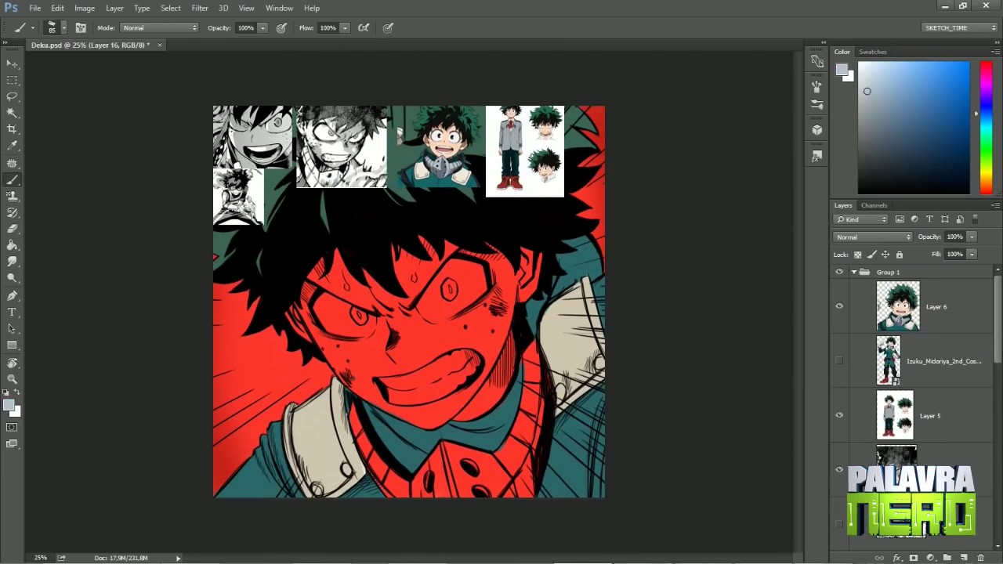
scroll(978, 314, "down", 5)
mouse_move(349, 412)
left_mouse_down()
mouse_move(401, 496)
mouse_move(357, 412)
mouse_move(416, 477)
mouse_move(453, 452)
mouse_move(478, 456)
mouse_move(490, 480)
mouse_move(517, 467)
mouse_move(501, 453)
mouse_move(538, 368)
left_mouse_up()
key("ctrl+s")
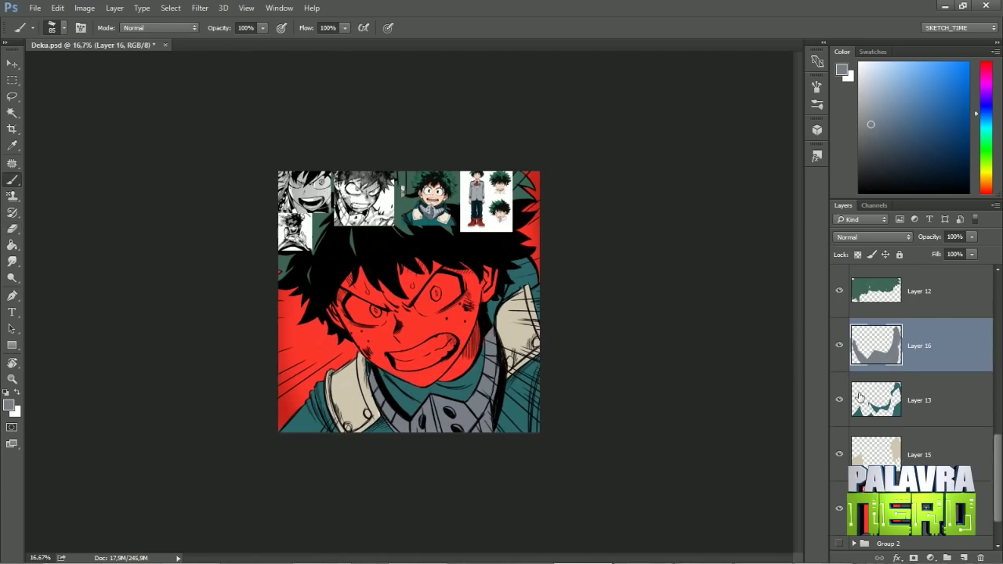
Add a layer above the teal costume colour and fill the face, ears and neck with a peach skin tone
left_click(473, 414, "ctrl")
left_click(472, 413, "alt")
key("ctrl+plus")
left_click(962, 557)
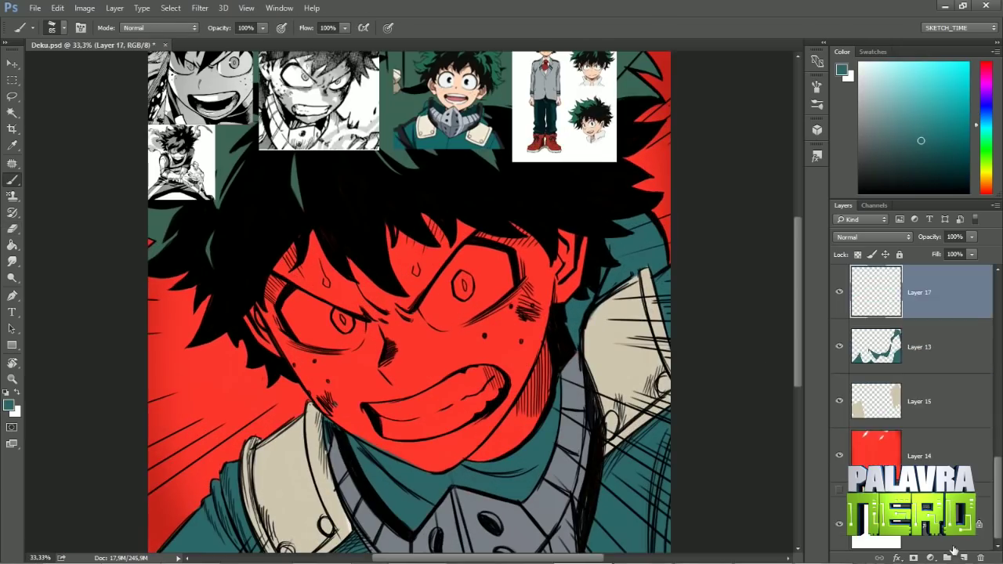
left_click(979, 185)
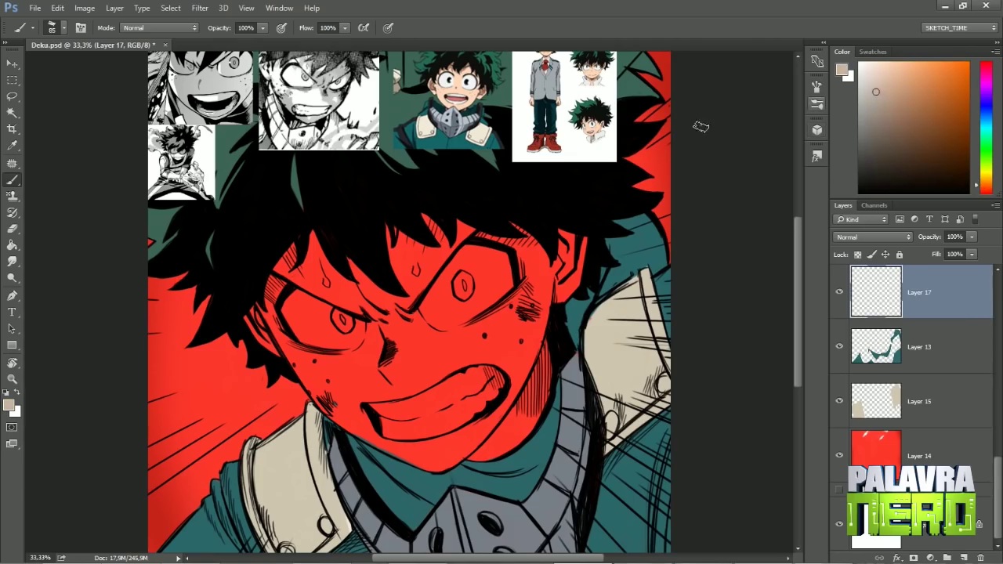
key("ctrl+z")
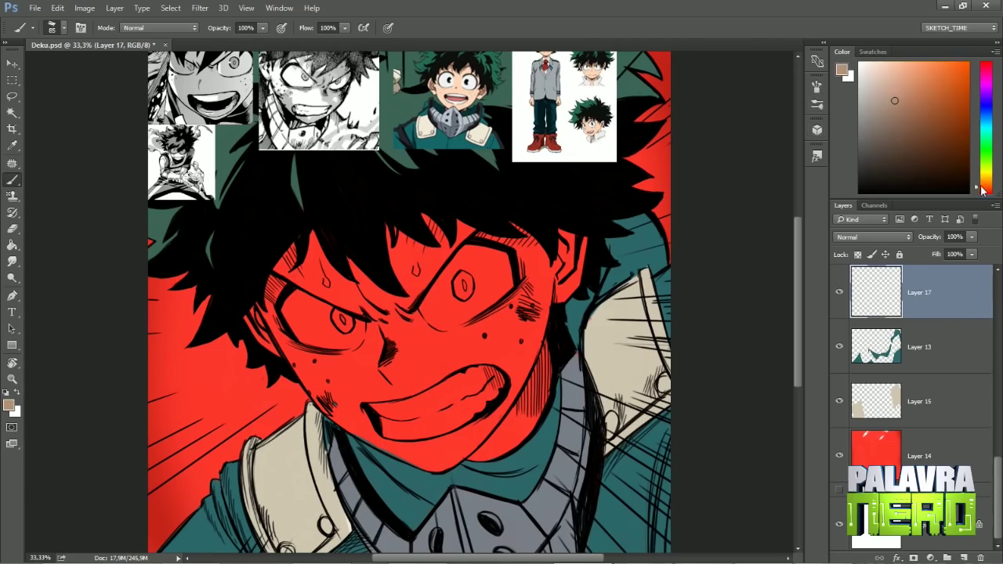
key("ctrl+z")
key("ctrl+z")
mouse_move(333, 239)
left_mouse_down()
mouse_move(399, 380)
mouse_move(262, 337)
mouse_move(345, 416)
mouse_move(415, 455)
mouse_move(358, 403)
mouse_move(427, 458)
mouse_move(486, 423)
mouse_move(513, 426)
mouse_move(537, 360)
mouse_move(526, 297)
mouse_move(565, 266)
mouse_move(501, 369)
mouse_move(454, 266)
mouse_move(439, 329)
left_mouse_up()
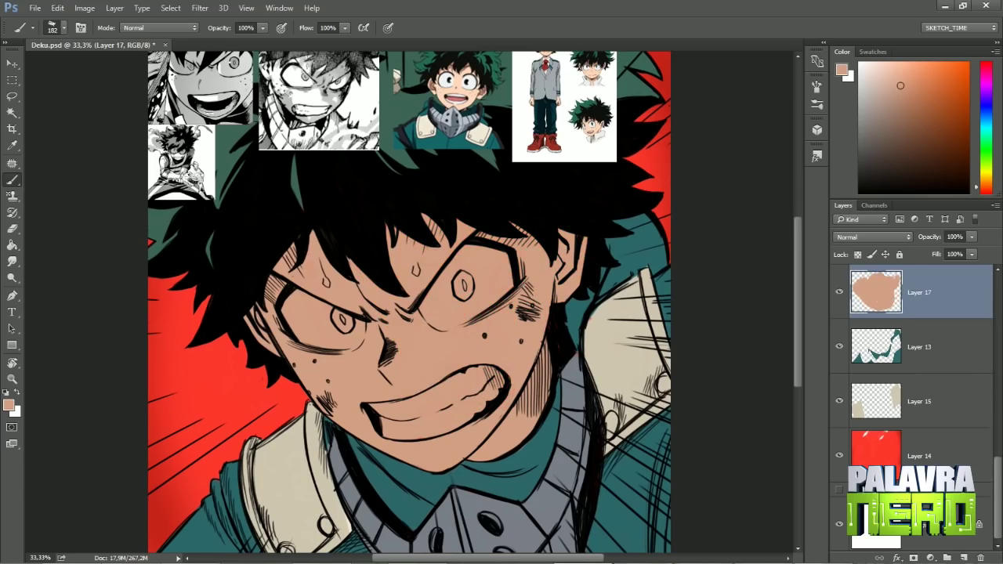
Add a layer above the skin, fill the whites of both eyes with light bluish grey and clean up with a 27 px eraser
key("ctrl+shift+alt+n")
left_click(987, 116)
left_click(863, 89)
mouse_move(493, 313)
left_mouse_down()
mouse_move(455, 282)
mouse_move(425, 304)
mouse_move(442, 322)
mouse_move(502, 282)
left_mouse_up()
key("e")
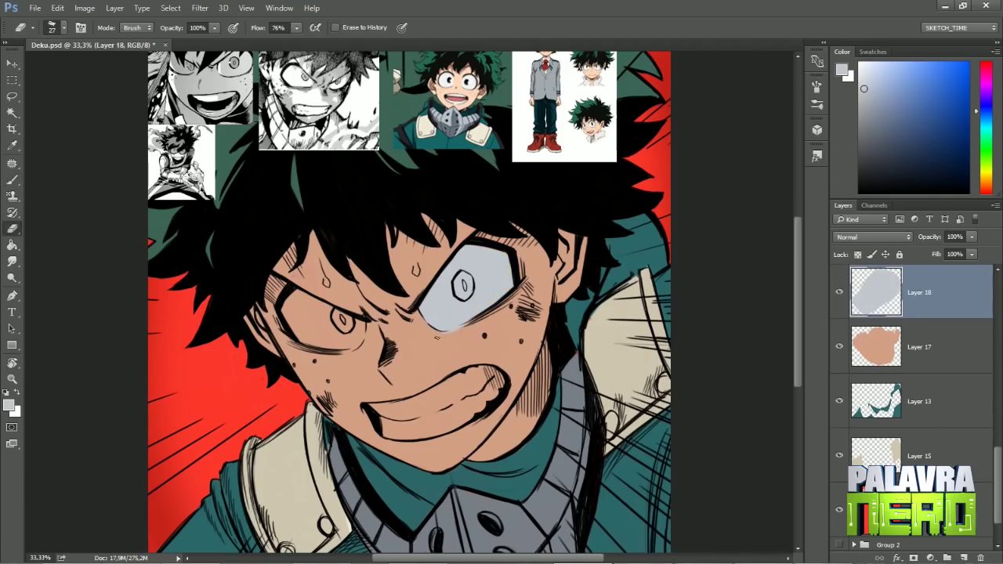
mouse_move(283, 309)
left_mouse_down()
mouse_move(320, 303)
mouse_move(315, 331)
mouse_move(342, 318)
mouse_move(360, 325)
mouse_move(358, 352)
left_mouse_up()
key("b")
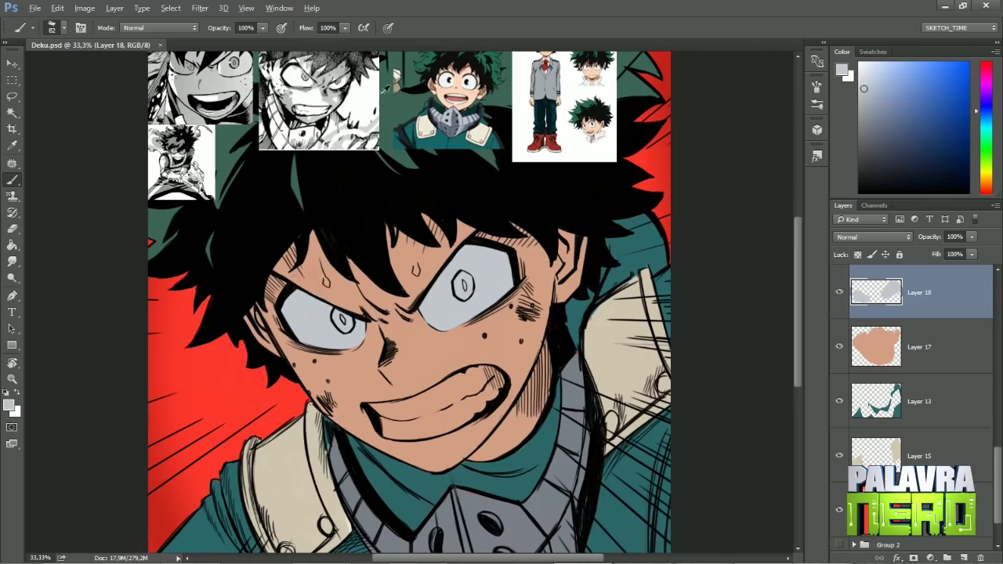
Add a layer above the eye whites, paint both irises green and erase their centres with a 15 px eraser
key("ctrl+shift+alt+n")
left_click_drag(342, 319, 345, 325)
left_click_drag(461, 281, 463, 285)
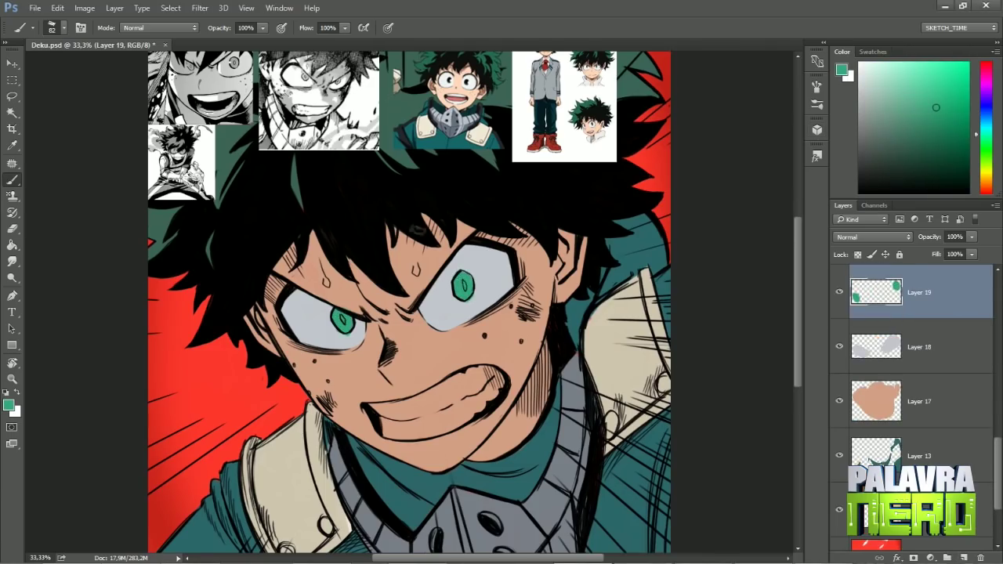
key("e")
key("b")
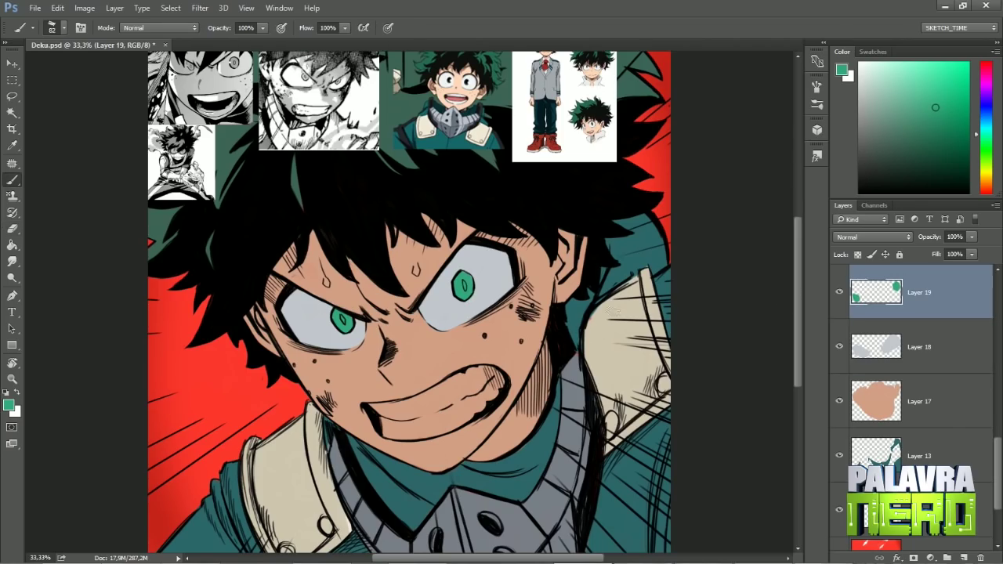
key("e")
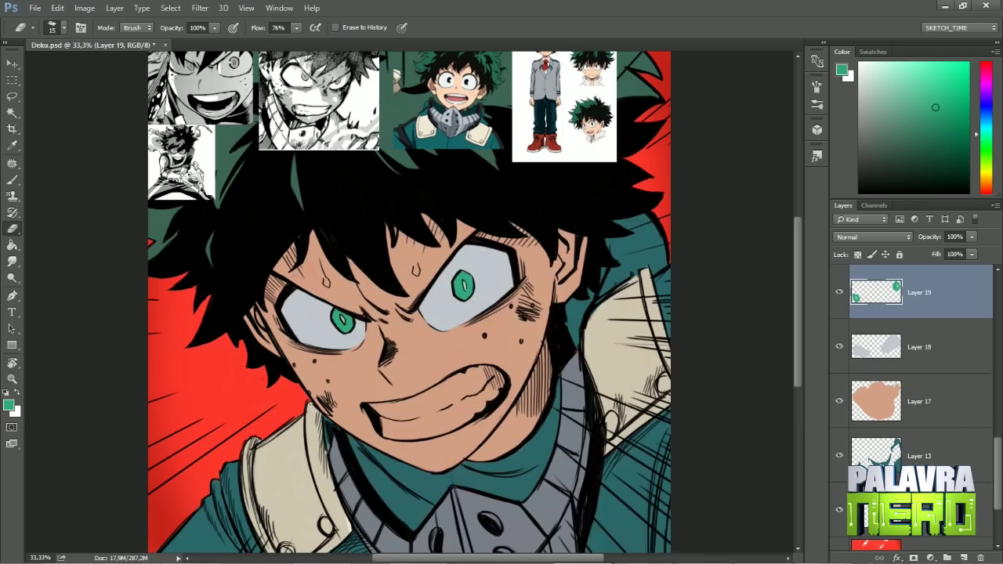
Fill the teeth with the sampled light bluish grey on the eye-white layer, save and clean up the edges
key("b")
left_click(444, 322, "alt")
key("alt+bracketleft")
mouse_move(380, 411)
left_mouse_down()
mouse_move(470, 376)
mouse_move(415, 427)
mouse_move(477, 404)
mouse_move(456, 375)
left_mouse_up()
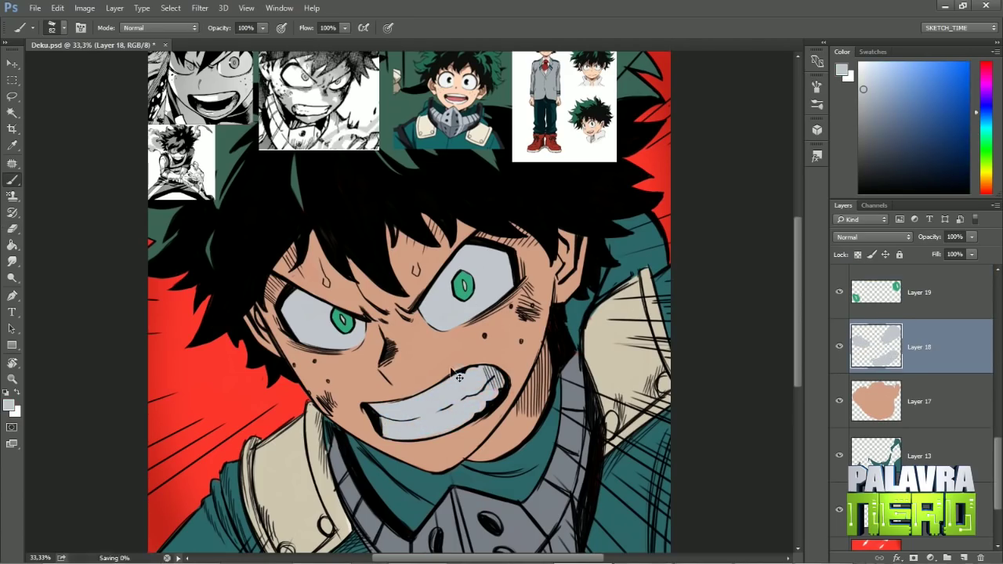
key("e")
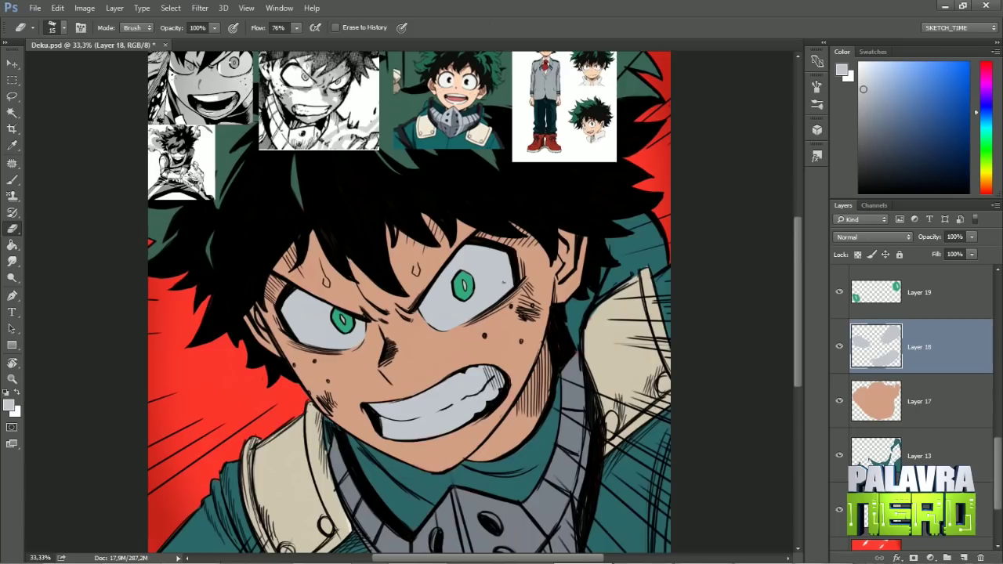
key("ctrl+minus")
key("ctrl+plus")
key("ctrl+minus")
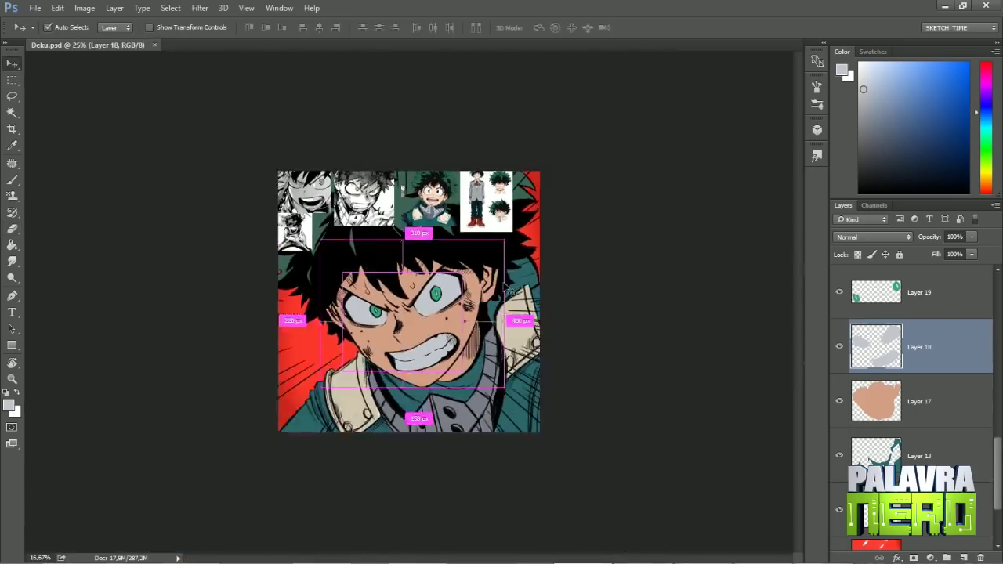
key("ctrl+plus")
key("ctrl+minus")
key("ctrl+plus")
Add a layer above the line art and paint small white highlights on both irises with a 15 px brush
scroll(787, 382, "up", 1)
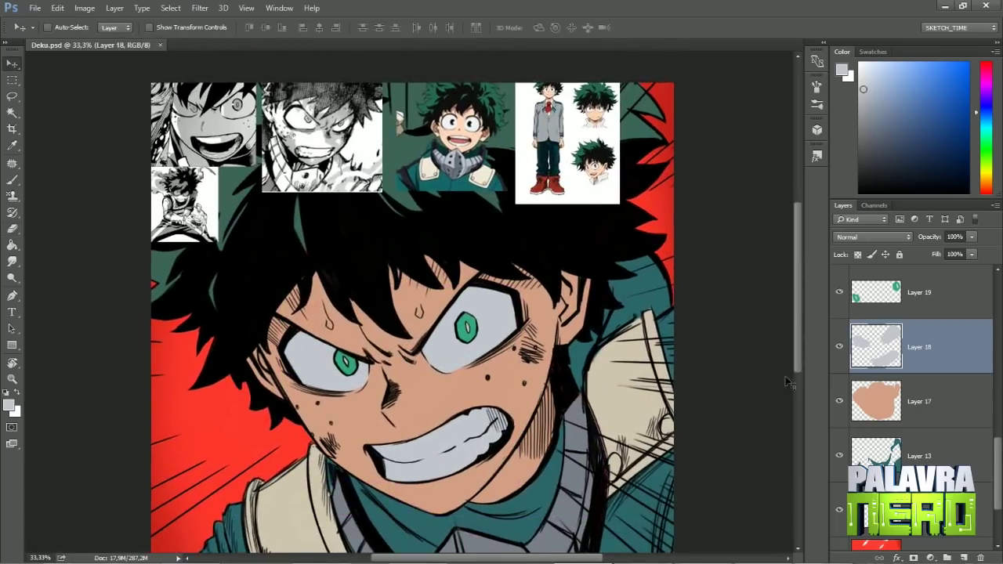
key("ctrl+shift+alt+n")
left_click_drag(875, 289, 889, 359)
key("ctrl+plus")
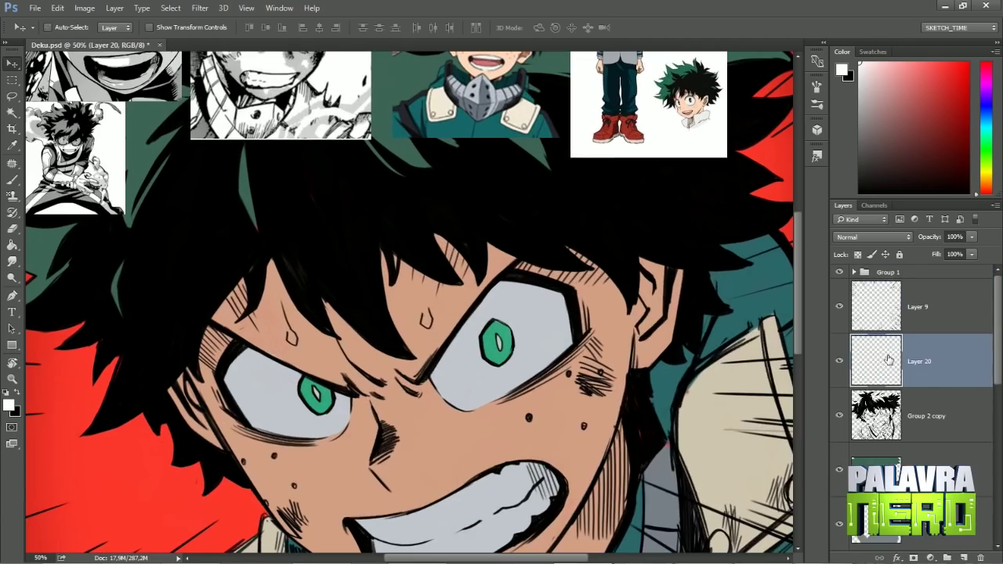
key("b")
right_click(341, 181)
key("Return")
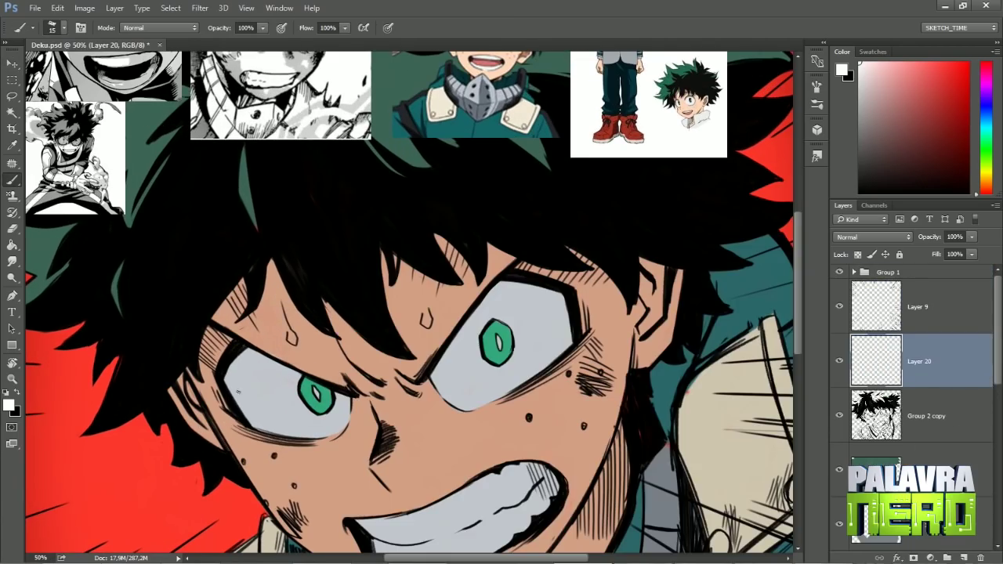
left_click_drag(476, 342, 489, 343)
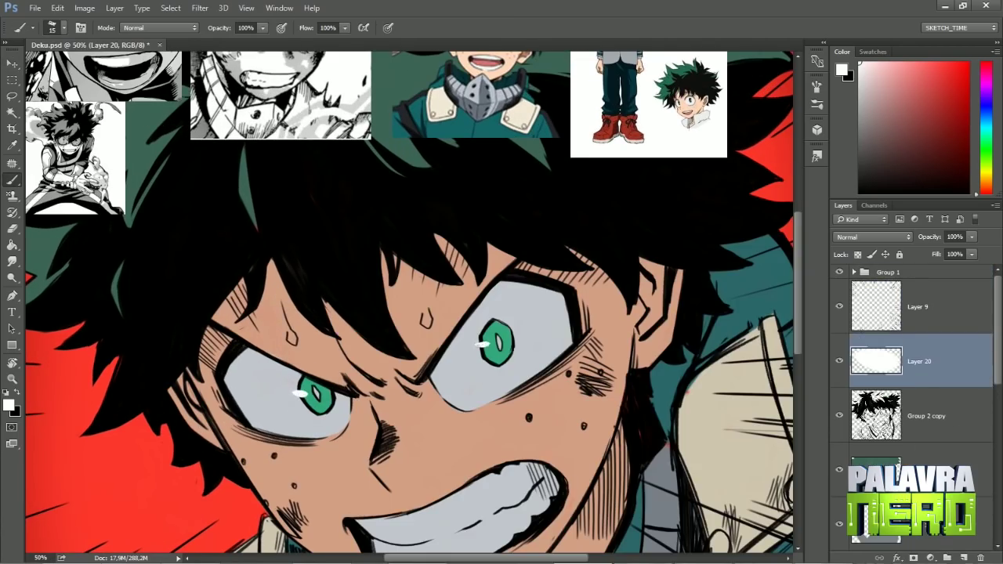
scroll(486, 344, "down", 4)
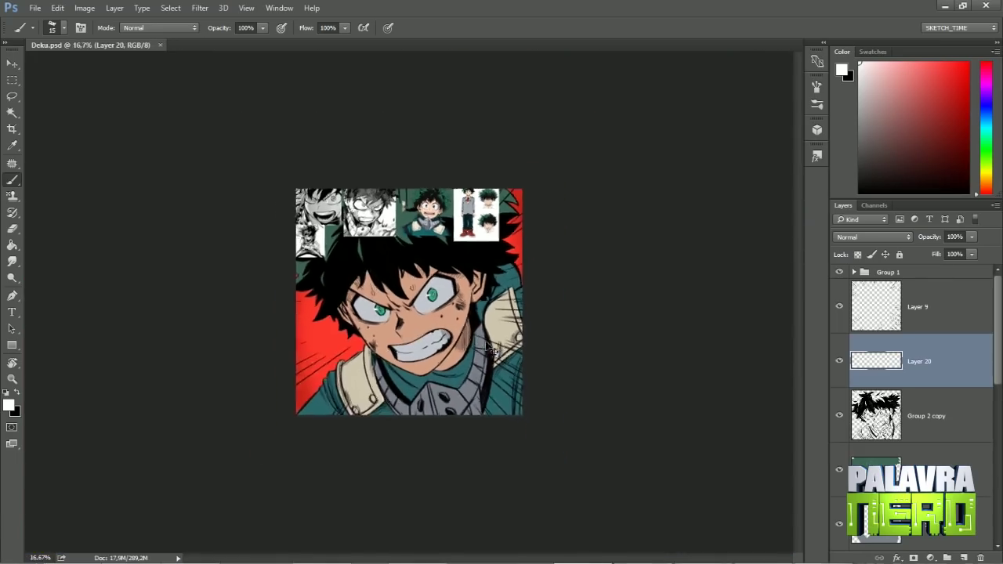
Undo the light orange strokes across the nose, cheek and temple on the skin layer
scroll(491, 350, "up", 1)
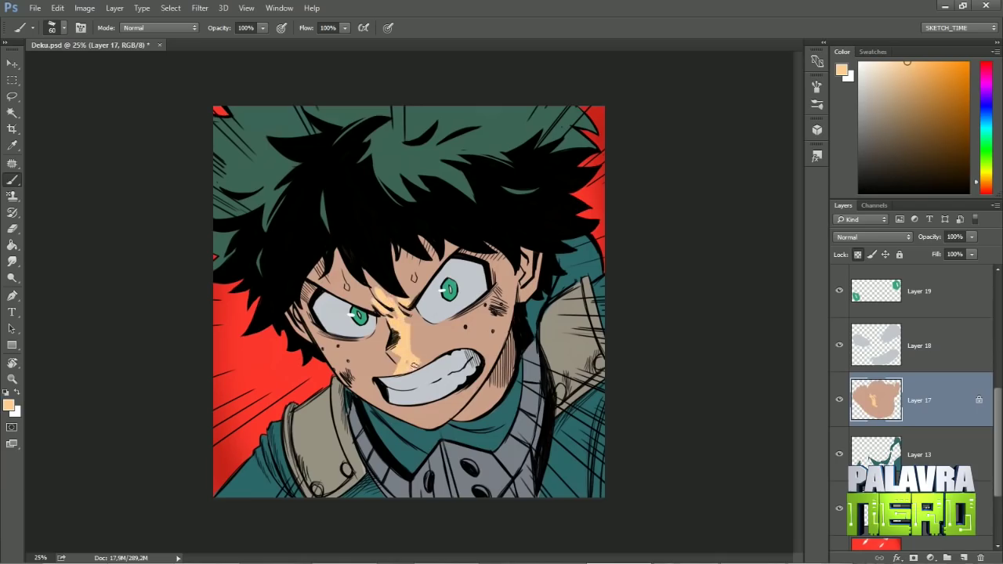
key("e")
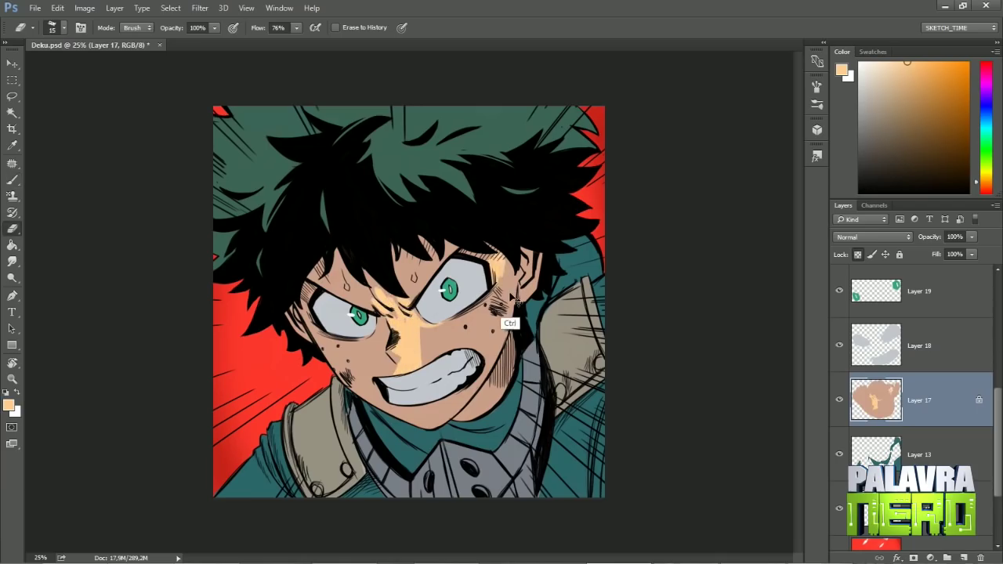
key("ctrl+alt+z")
key("ctrl+alt+z")
key("ctrl+alt+z")
key("ctrl+alt+z")
key("ctrl+alt+z")
key("ctrl+alt+z")
key("ctrl+alt+z")
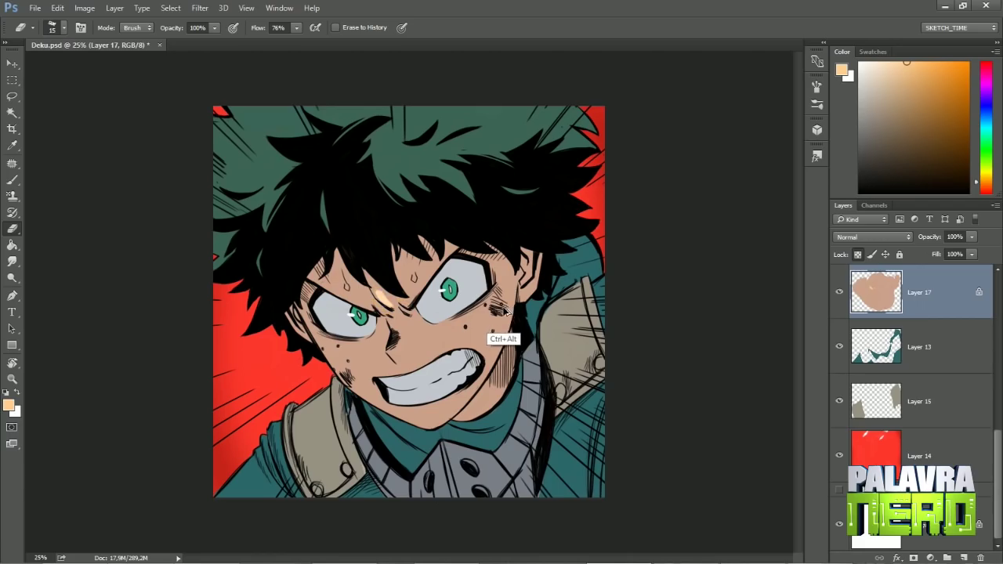
Add a layer clipped to the skin colour and paint light orange over the nose and cheek
key("ctrl+shift+alt+n")
key("b")
right_click(547, 228)
mouse_move(391, 310)
left_mouse_down()
mouse_move(470, 423)
mouse_move(502, 259)
mouse_move(504, 308)
mouse_move(431, 361)
left_mouse_up()
Adjust the skin highlight to a pale peach and paint the lit side of the nose and cheek
left_click(985, 190)
left_click(871, 95)
left_click(985, 183)
left_click(898, 62)
mouse_move(463, 314)
left_mouse_down()
mouse_move(473, 373)
mouse_move(401, 359)
left_mouse_up()
Paint light orange over the cheek and temple on the skin highlight layer, using a paler peach for the lit areas
left_click(908, 65)
mouse_move(490, 289)
left_mouse_down()
mouse_move(439, 345)
mouse_move(471, 350)
mouse_move(451, 313)
mouse_move(502, 267)
left_mouse_up()
left_click(890, 61)
key("e")
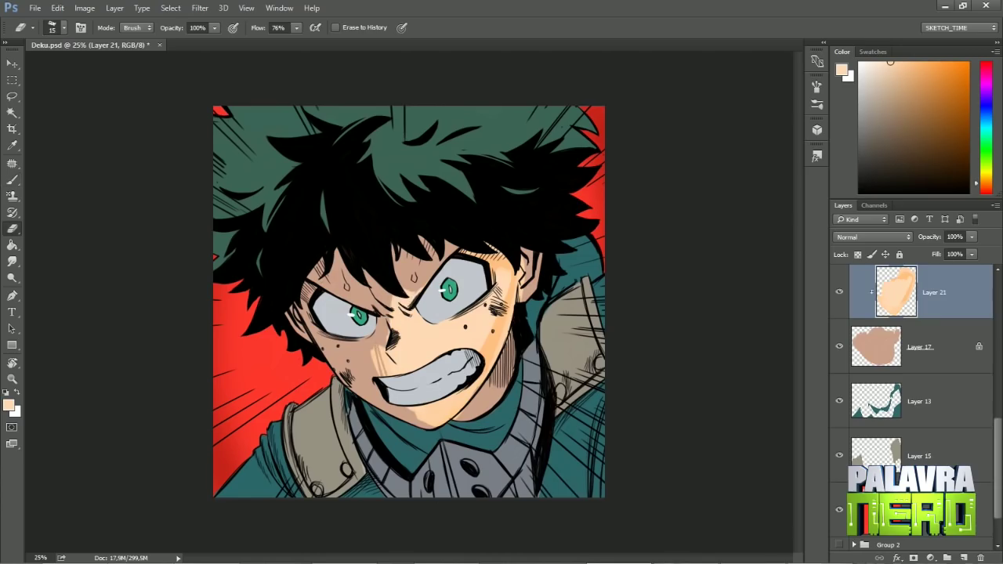
Repaint the skin highlight on Layer 21 in a pinkish peach based on the skin tone, using a 151 px brush
right_click(517, 169)
mouse_move(384, 345)
left_mouse_down()
mouse_move(382, 376)
mouse_move(396, 376)
left_mouse_up()
key("Escape")
key("b")
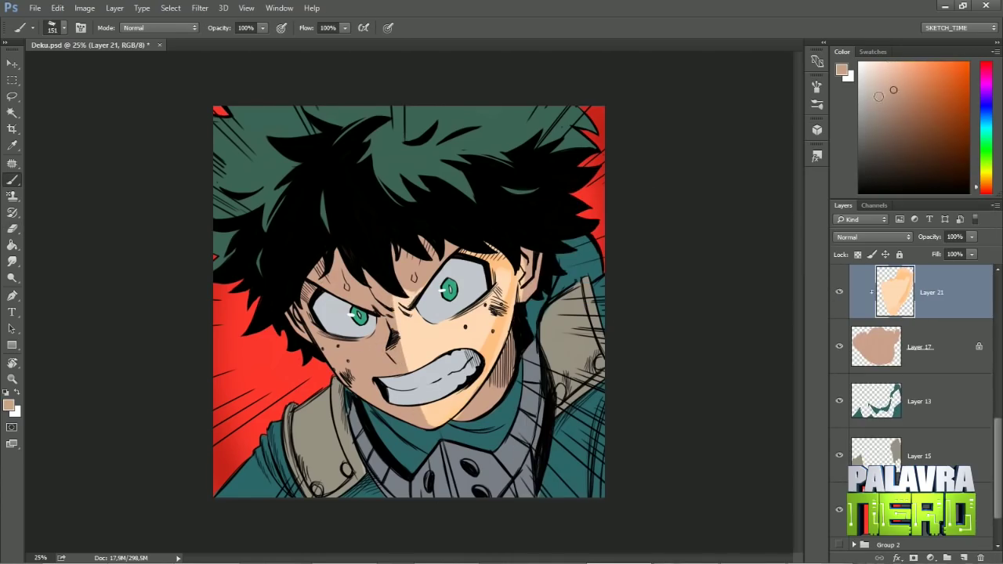
left_click(931, 292)
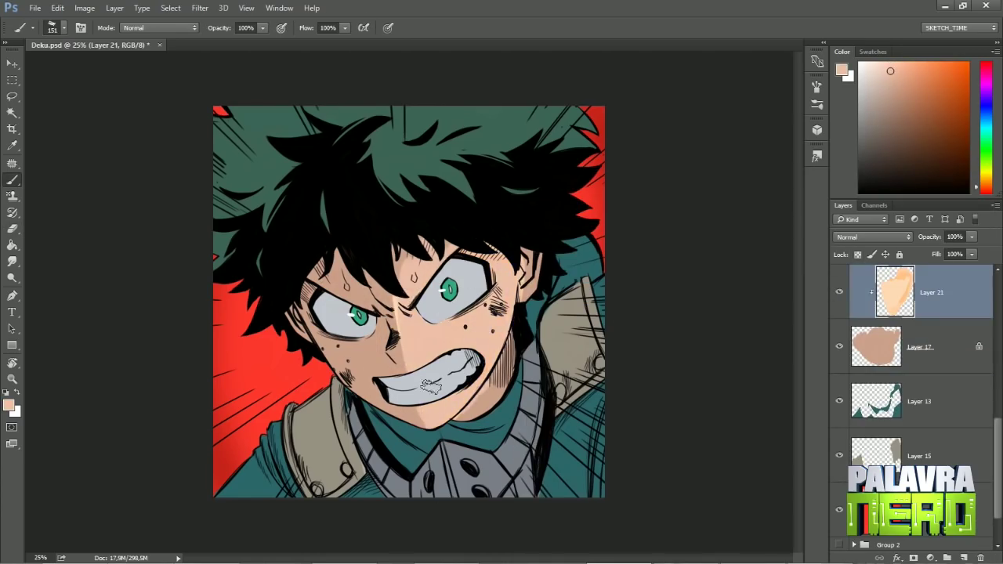
Deepen the base skin on Layer 17 with Hue/Saturation, using saturation +38 and lightness -14
key("ctrl+u")
left_click_drag(800, 365, 824, 365)
left_click(794, 400)
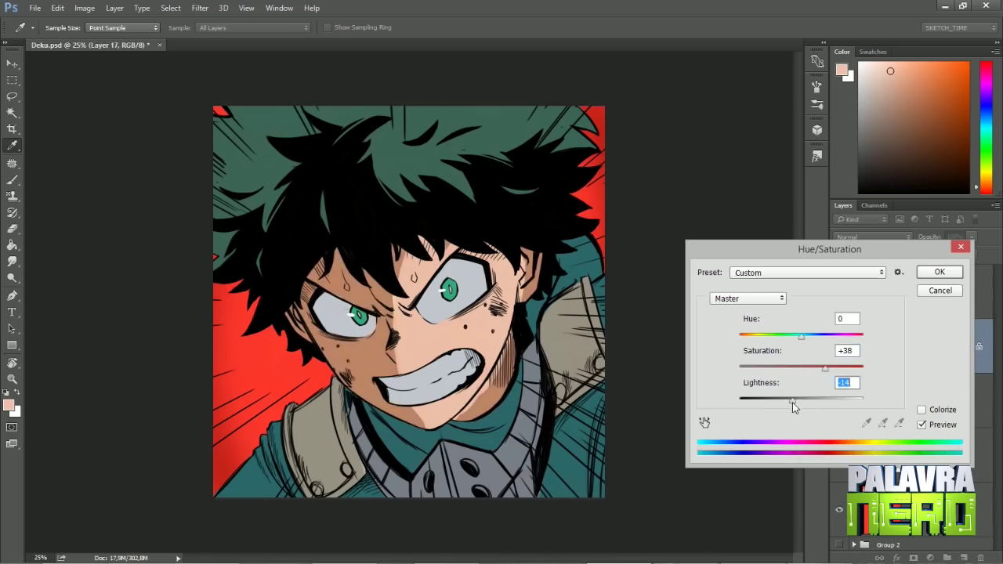
key("Return")
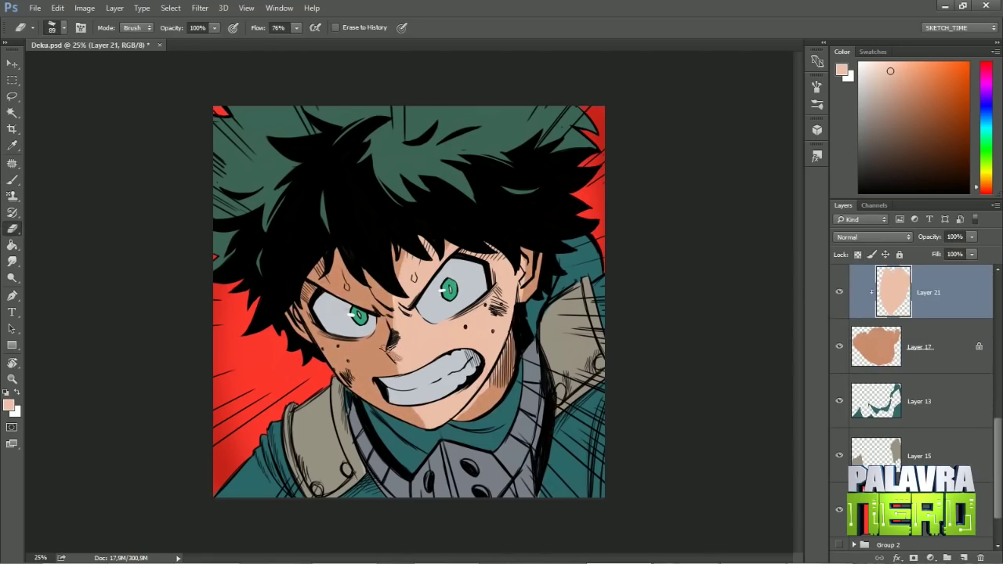
Paint the peach light between the eyebrows with a 63 px brush and set the eraser to 40 px to trim it
key("e")
key("b")
right_click(398, 316)
key("Return")
left_click_drag(375, 310, 384, 291)
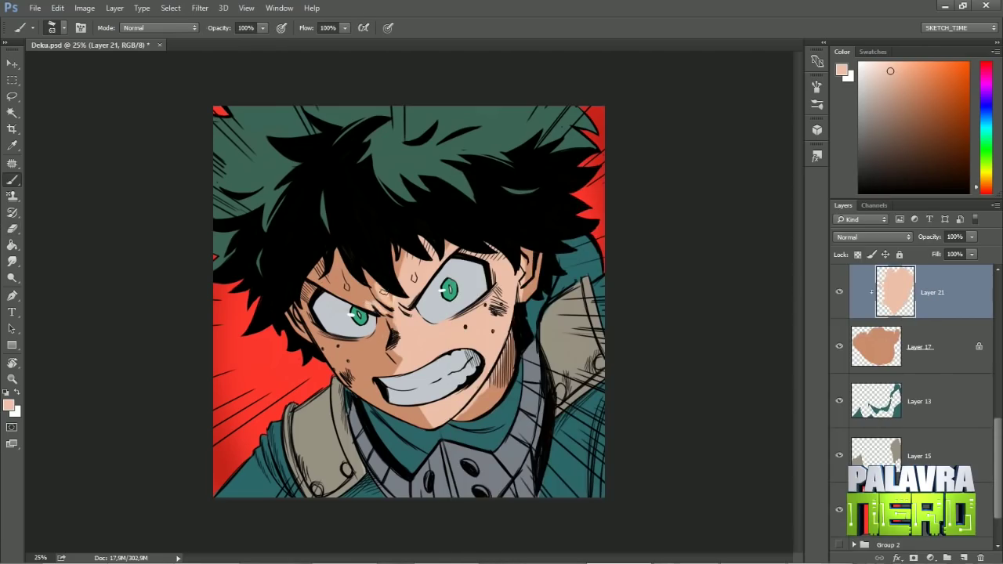
key("e")
right_click(391, 301)
key("Return")
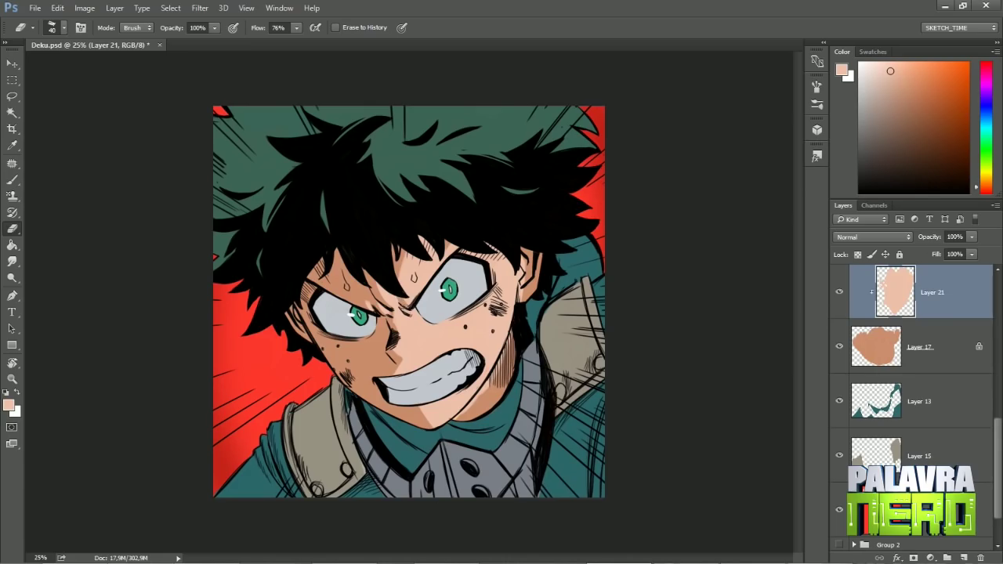
Shape the shadow edges beneath the fringe and beside the cheek by alternately erasing and painting the peach highlight
key("r")
mouse_move(402, 332)
left_mouse_down()
mouse_move(408, 276)
mouse_move(385, 266)
mouse_move(334, 272)
left_mouse_up()
key("e")
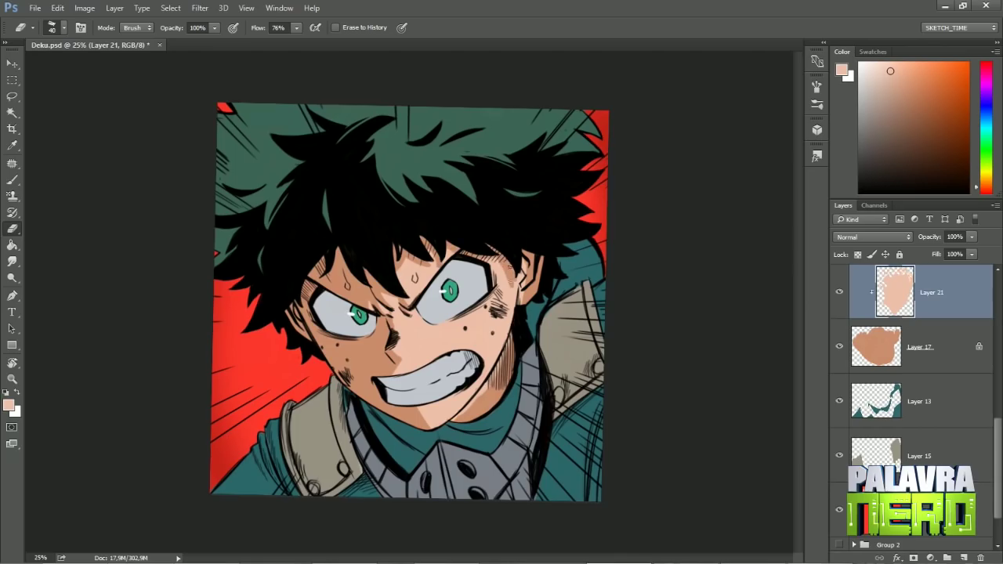
key("b")
key("e")
key("b")
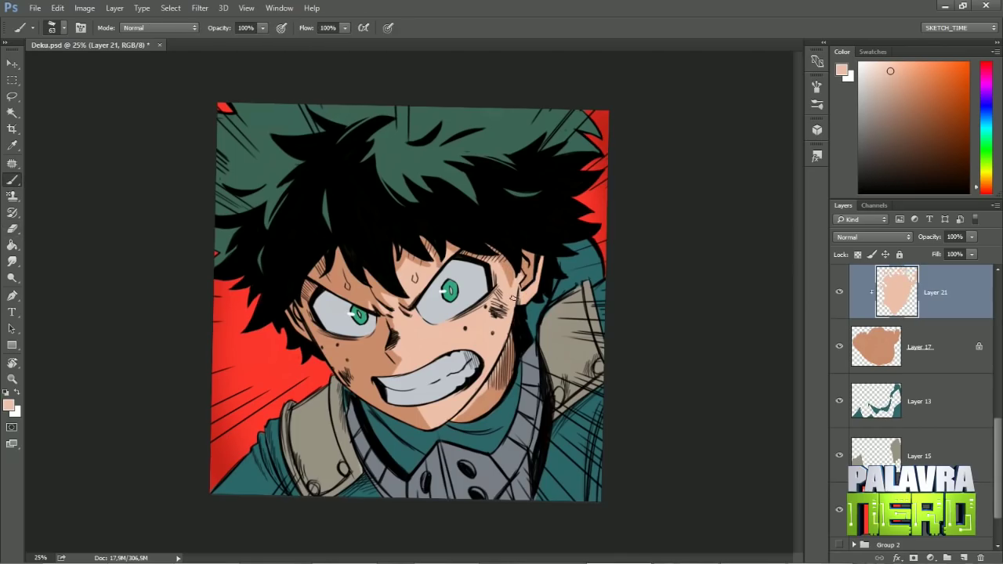
key("e")
key("b")
key("e")
Carve shadows below the mouth and around the chin out of the peach skin highlight with the eraser
left_click_drag(501, 368, 438, 235)
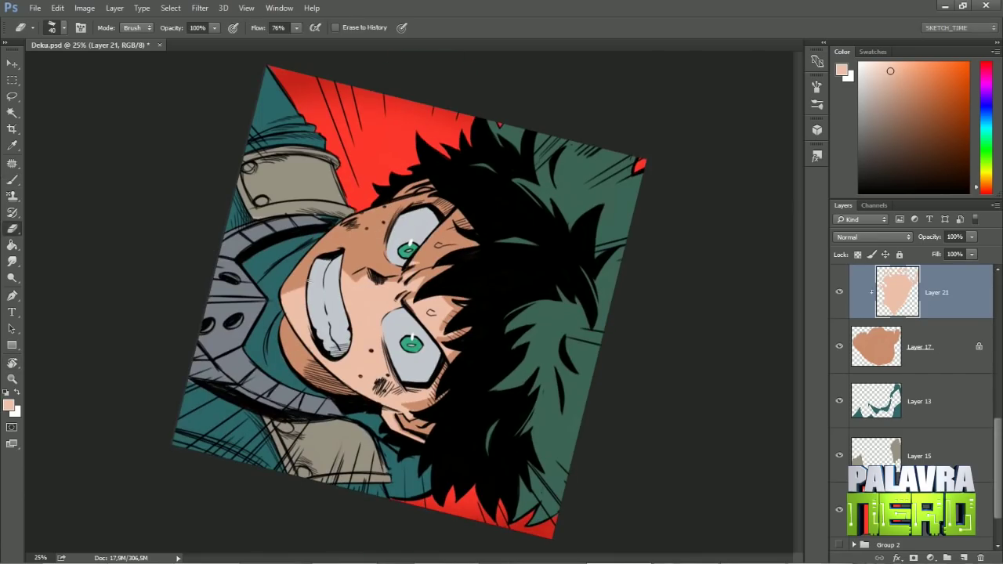
key("b")
key("e")
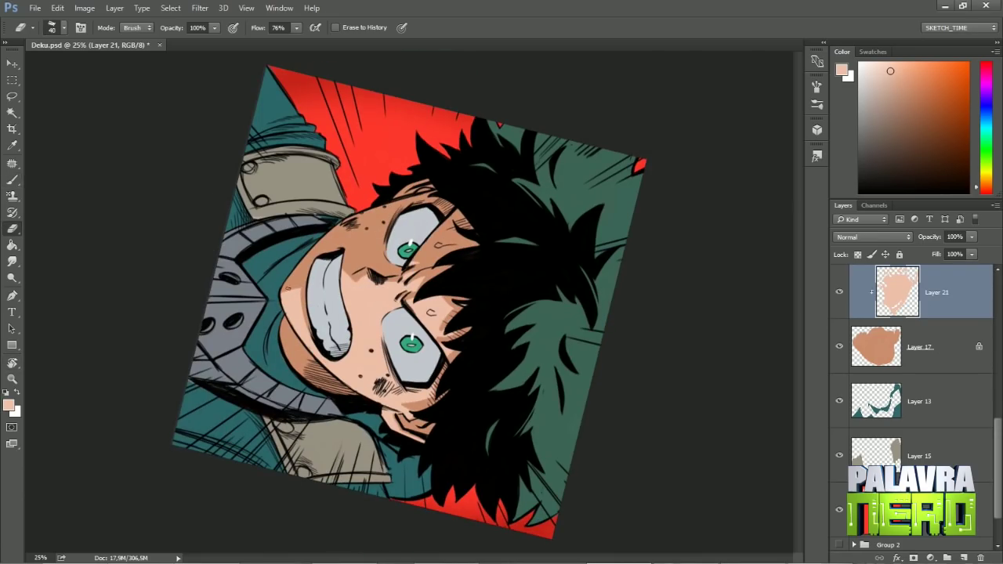
key("r")
left_click_drag(549, 392, 376, 438)
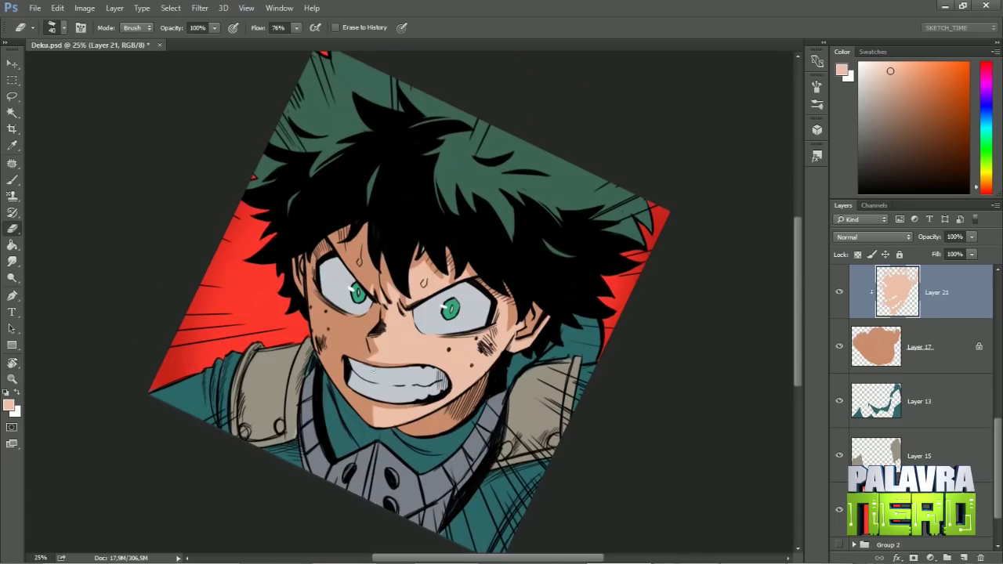
Refine the peach highlight around the mouth and jaw with the 63 px brush and check the whole face
key("b")
key("r")
left_click_drag(403, 283, 464, 311)
key("r")
left_click_drag(544, 358, 481, 372)
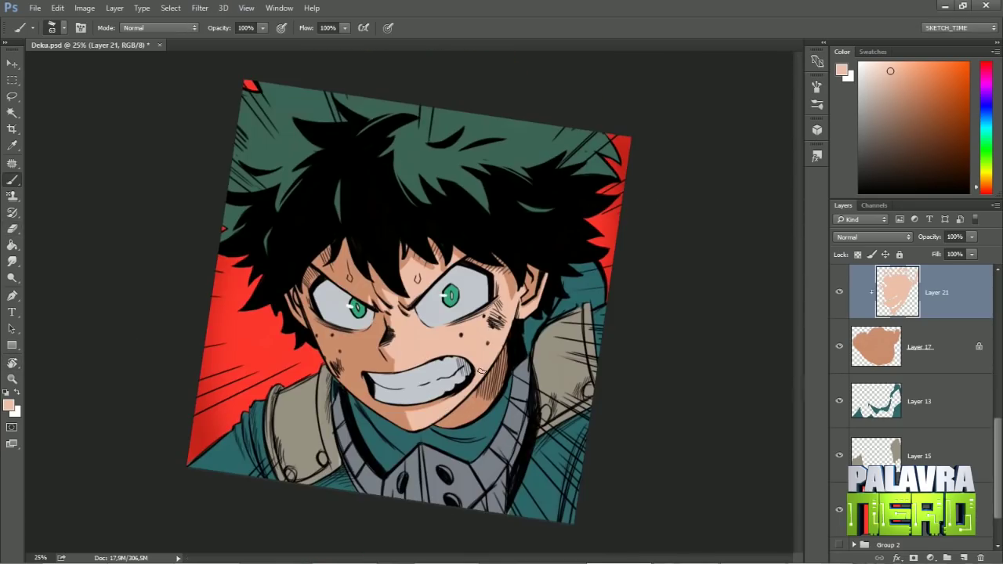
key("ctrl+minus")
key("ctrl+minus")
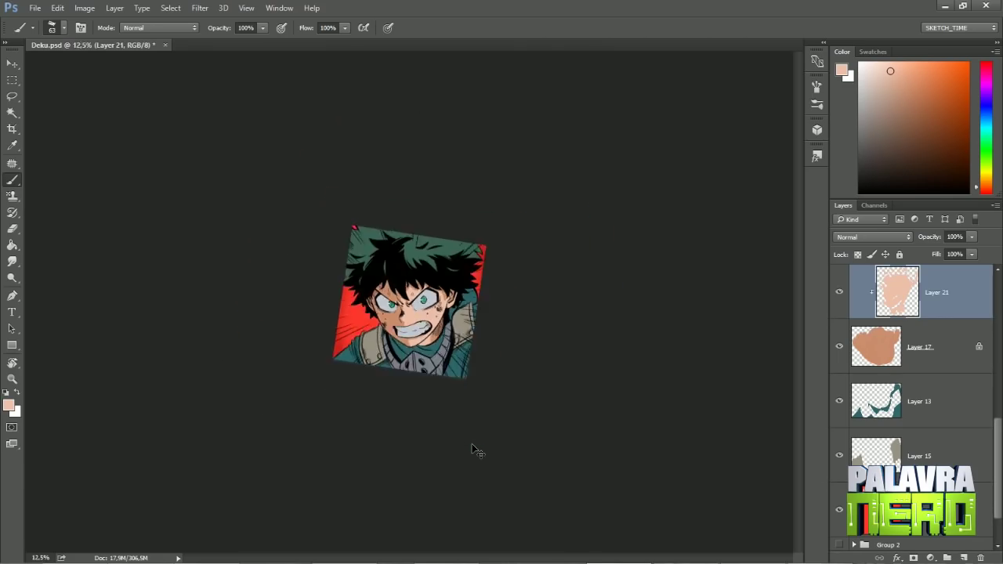
key("ctrl+minus")
key("ctrl+plus")
key("ctrl+plus")
key("ctrl+plus")
Hide the merged line-art copy and show the original Group 2 with its layers expanded
left_click(484, 380, "ctrl")
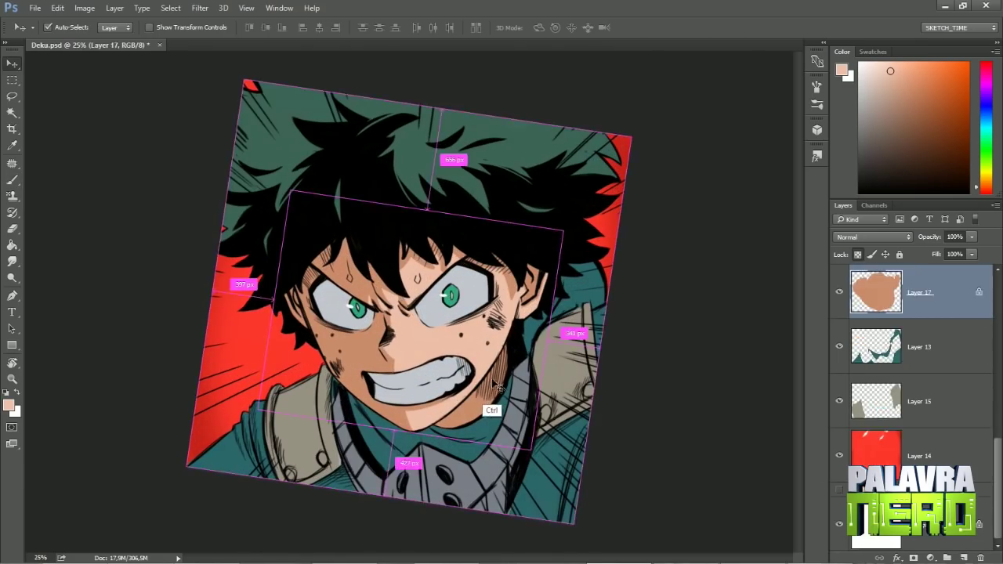
left_click(486, 384, "ctrl")
left_click(486, 384, "ctrl")
left_click(486, 384, "ctrl")
scroll(877, 407, "down", 5)
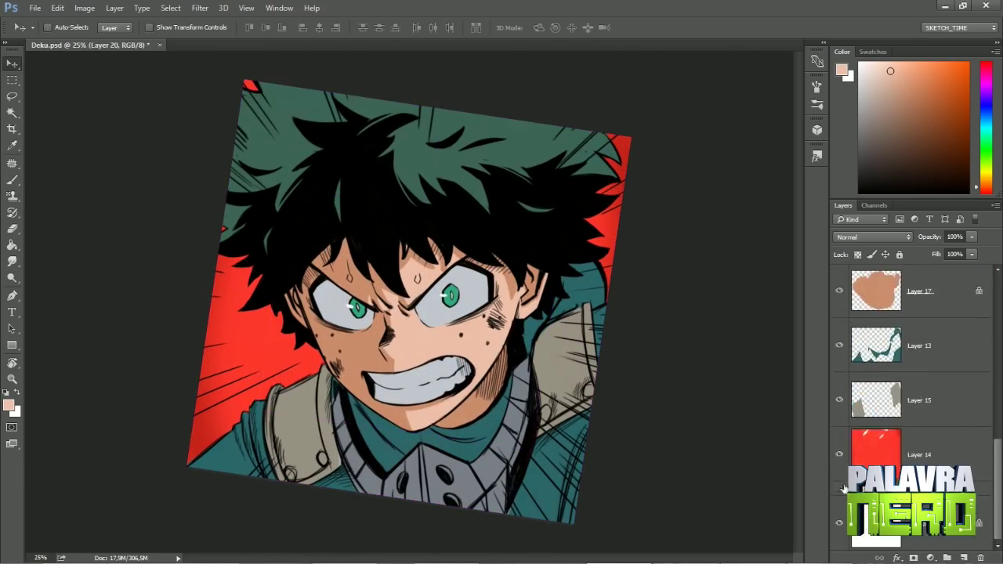
scroll(853, 392, "up", 3)
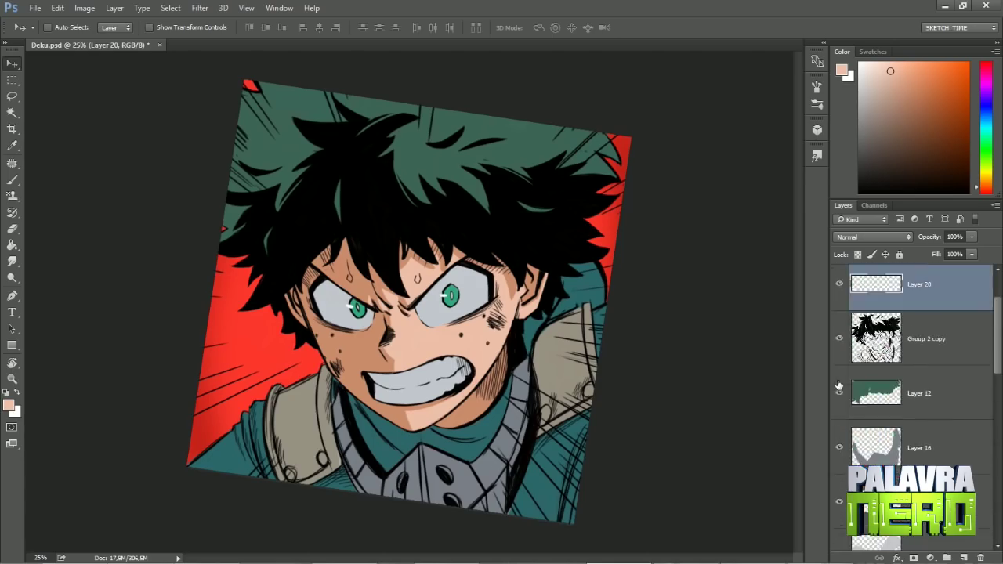
left_click(840, 392)
scroll(853, 392, "down", 3)
left_click(872, 389)
scroll(872, 389, "down", 2)
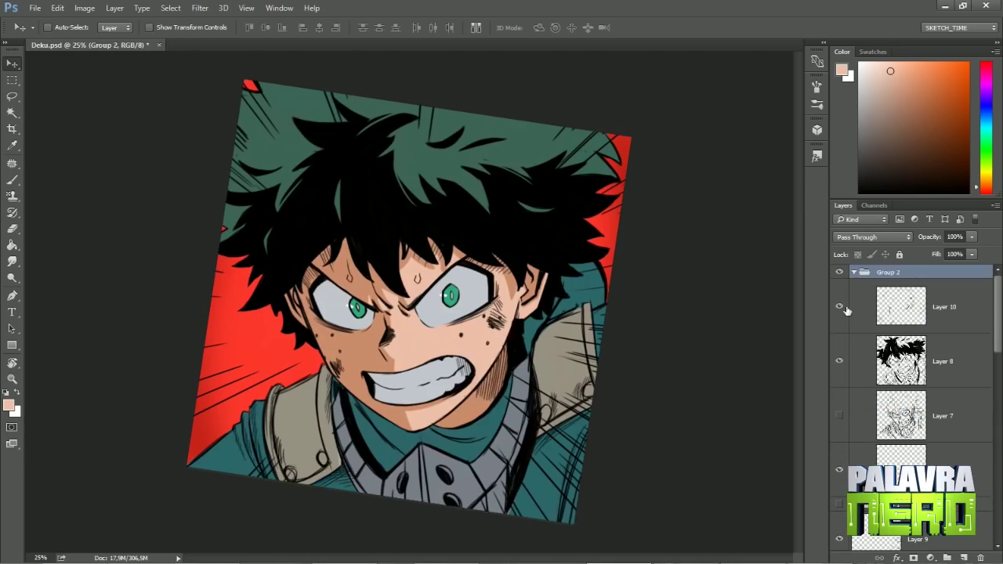
Separate the face marks from the neck hatching on Layer 10 using a lasso selection and a new layer
left_click(944, 306)
key("l")
mouse_move(524, 323)
left_mouse_down()
mouse_move(470, 403)
mouse_move(524, 329)
left_mouse_up()
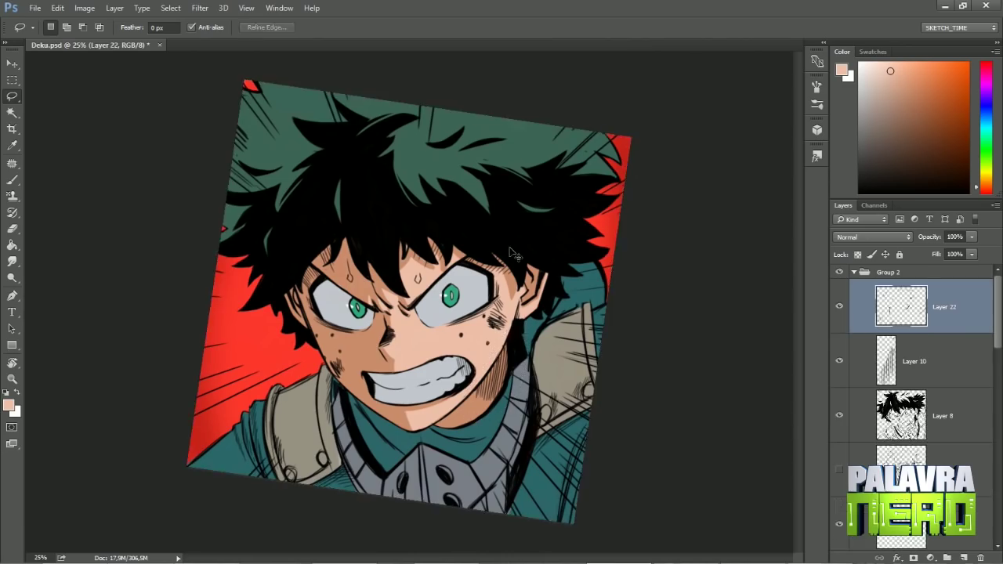
Merge a copy of Group 2 into a single line-art layer and move it below Layer 20
key("ctrl+d")
left_click(853, 273)
key("ctrl+e")
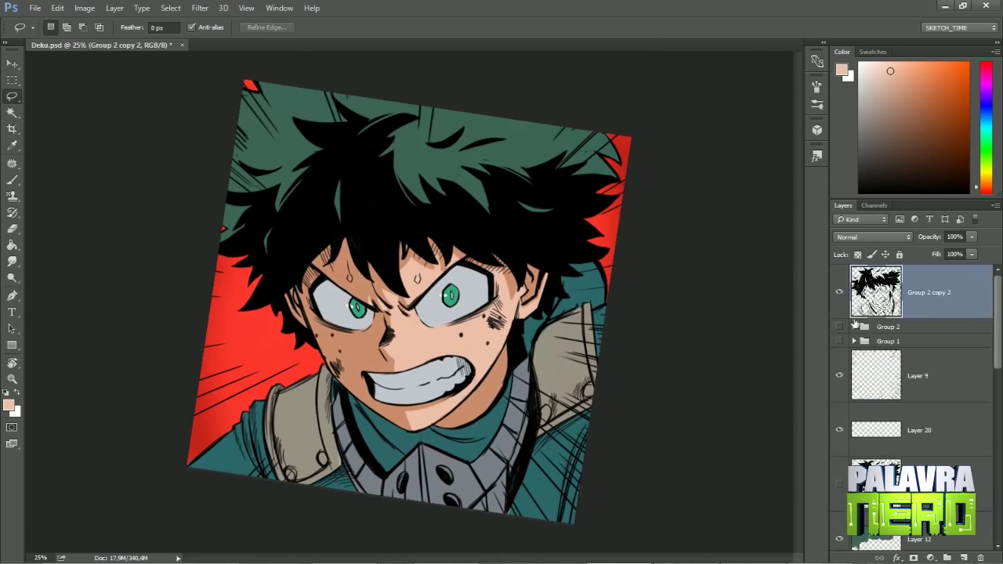
key("ctrl+bracketleft")
key("ctrl+bracketleft")
left_click(839, 432)
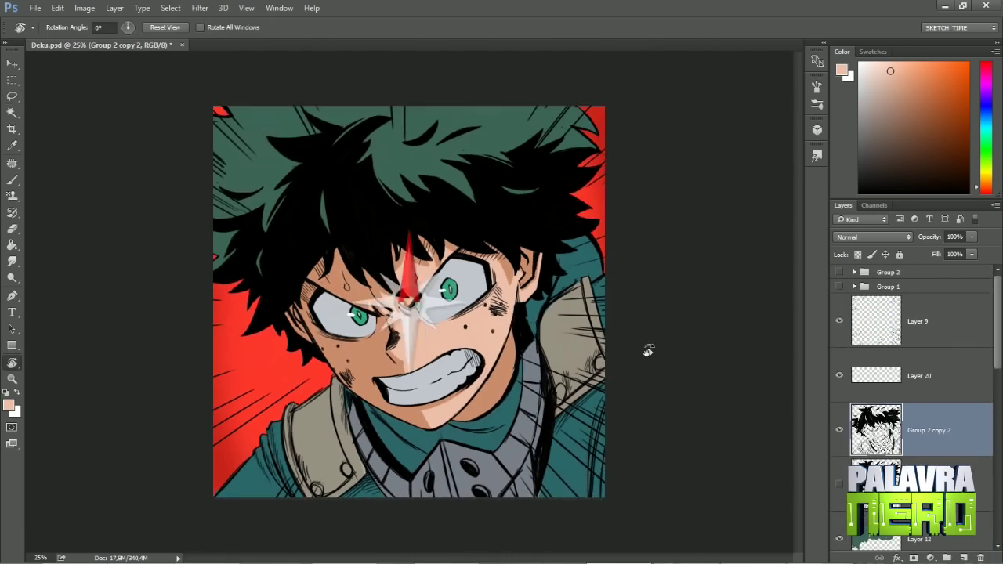
Paint pale peach light on the neck on the clipped skin highlight layer with the 63 px brush
key("ctrl+alt+shift+n")
key("ctrl+alt+g")
key("b")
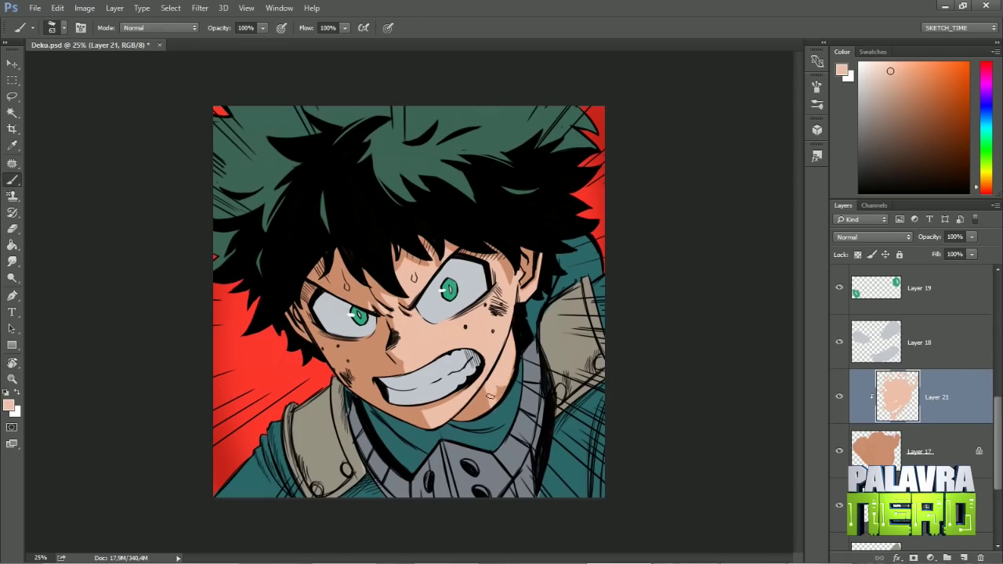
Lock the transparency of the teal suit's Layer 13 and darken it with Hue/Saturation, lightness about -17
left_click(490, 458, "ctrl")
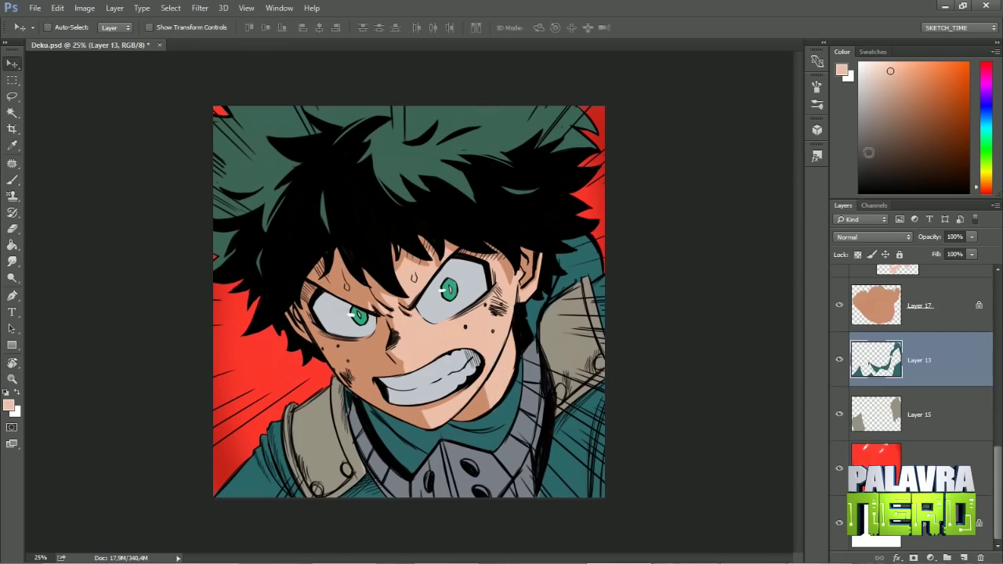
left_click(490, 458, "alt")
key("ctrl+u")
type("-40")
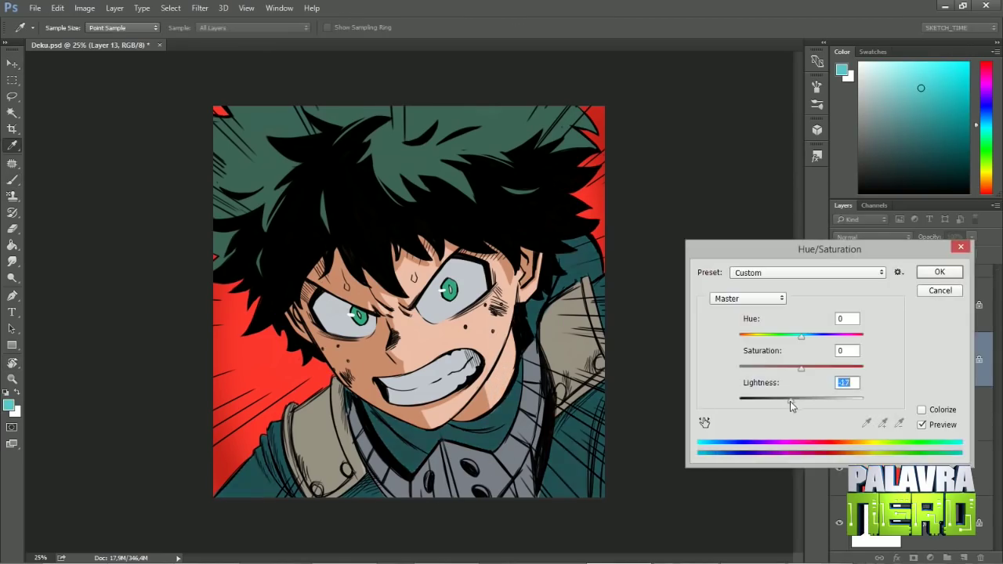
key("Return")
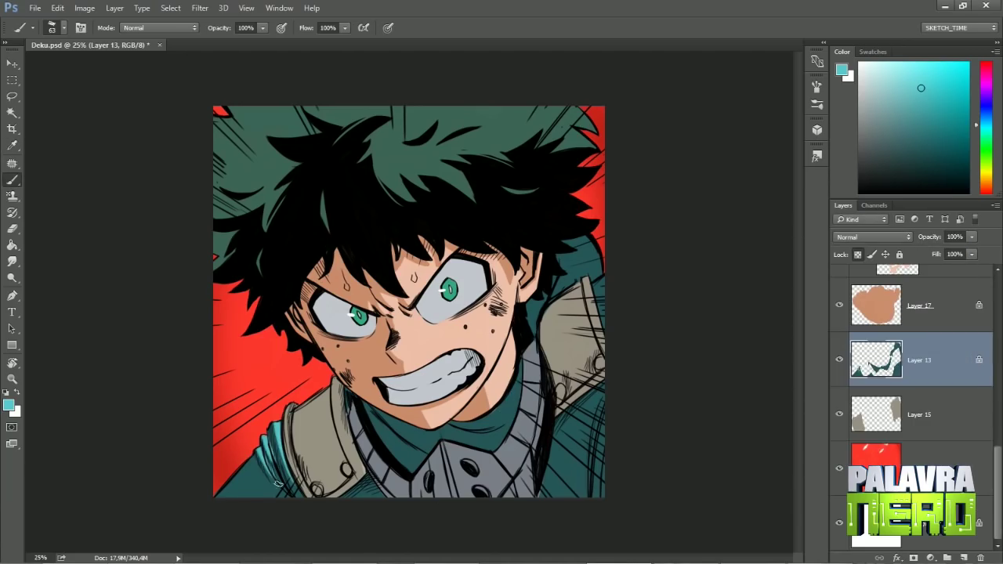
Paint medium-teal light on the suit's shoulders, collar, sleeve and hood with the 63 px brush, and save the file
left_click(383, 423, "alt")
left_click_drag(296, 452, 289, 463)
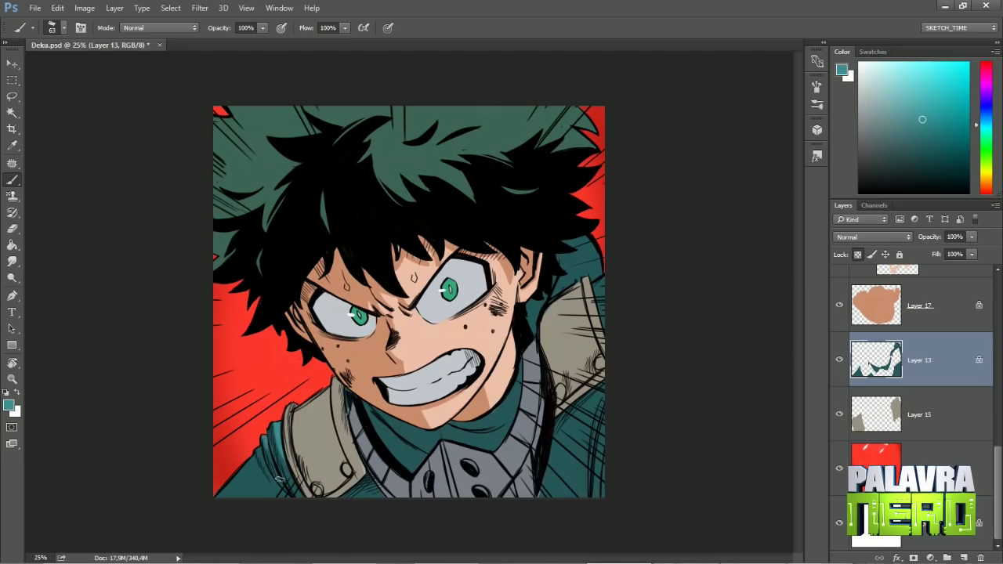
left_click_drag(506, 377, 503, 434)
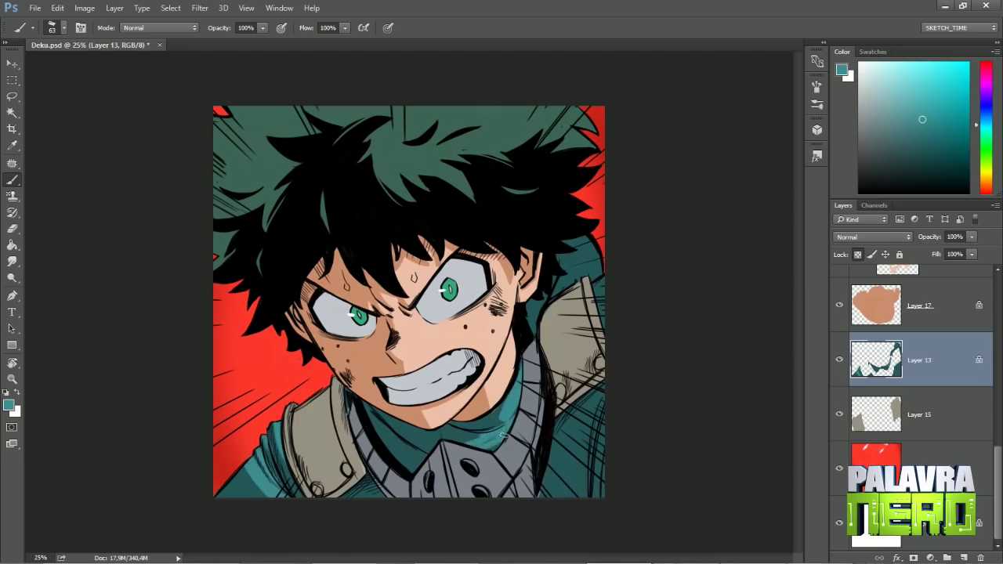
mouse_move(576, 396)
left_mouse_down()
mouse_move(586, 486)
mouse_move(599, 419)
left_mouse_up()
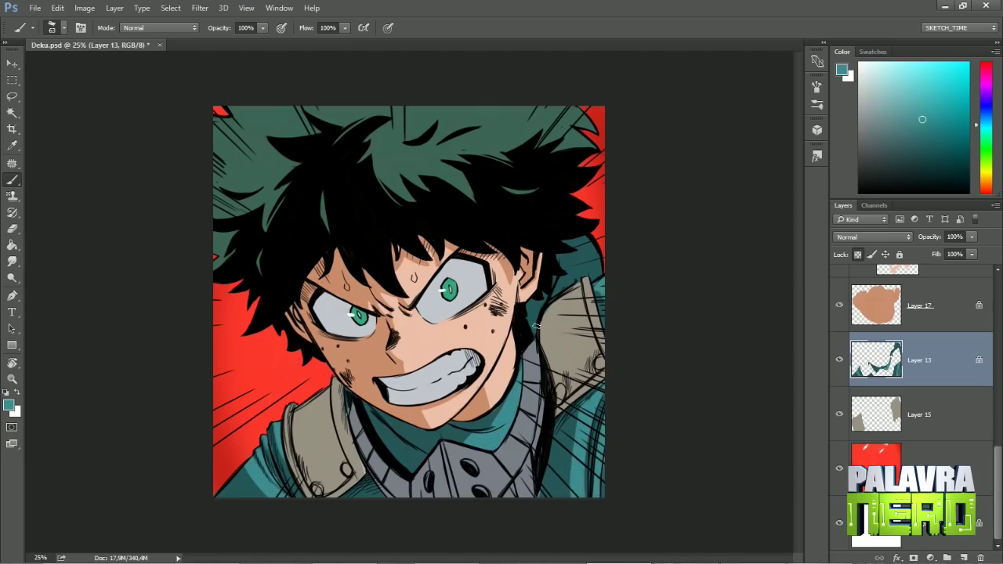
mouse_move(535, 325)
left_mouse_down()
mouse_move(576, 223)
mouse_move(590, 278)
left_mouse_up()
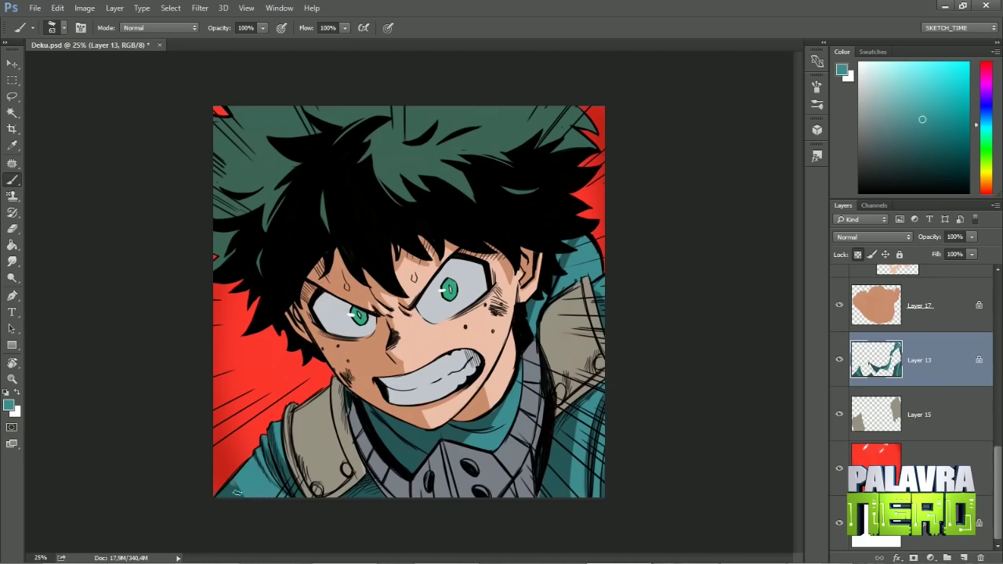
key("ctrl+s")
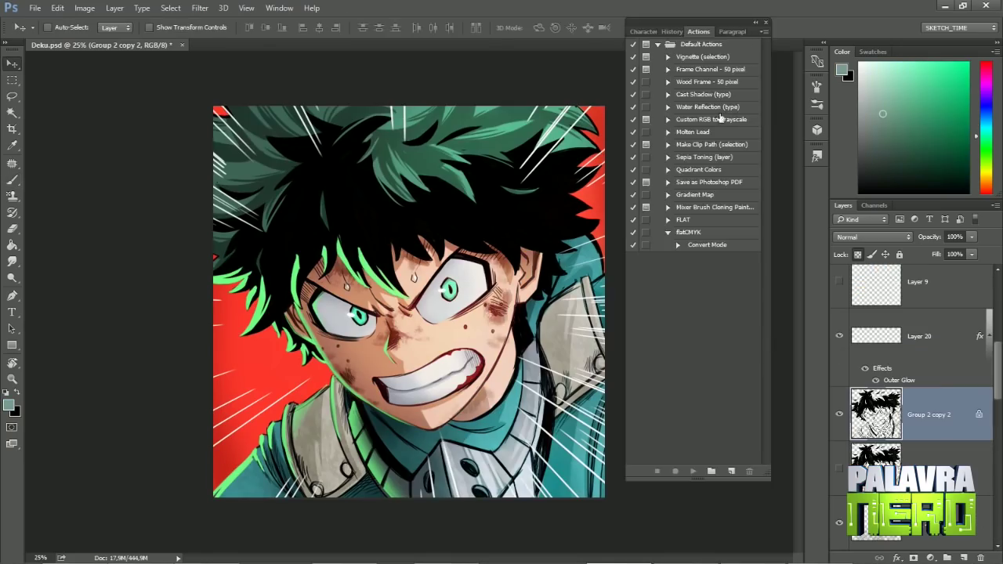
Recolour the collar and mask line art on Group 2 copy 2 with a sampled dark blue-grey using soft brushes
left_click(509, 487, "alt")
left_click(506, 474, "alt")
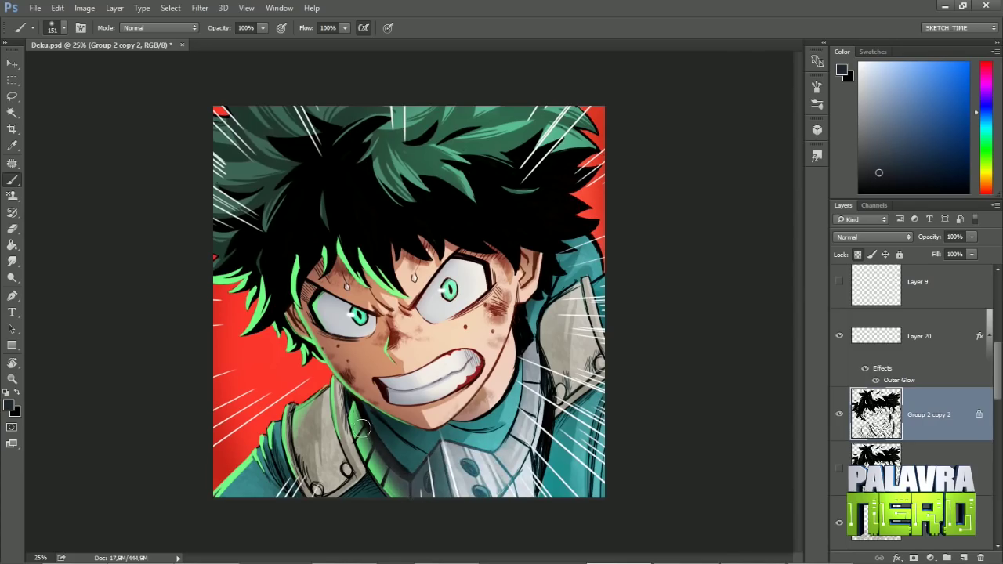
left_click_drag(544, 375, 521, 493)
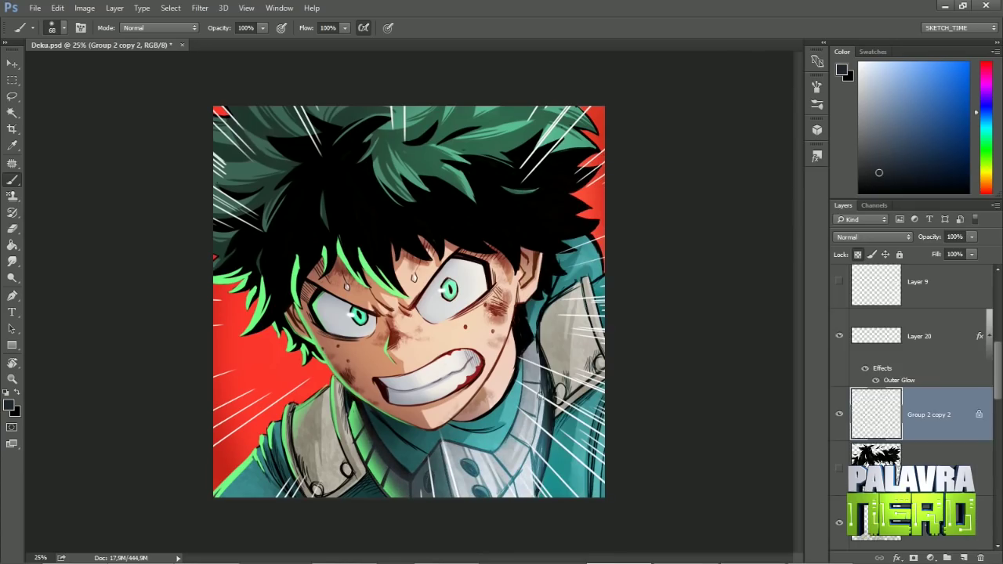
left_click_drag(549, 349, 542, 487)
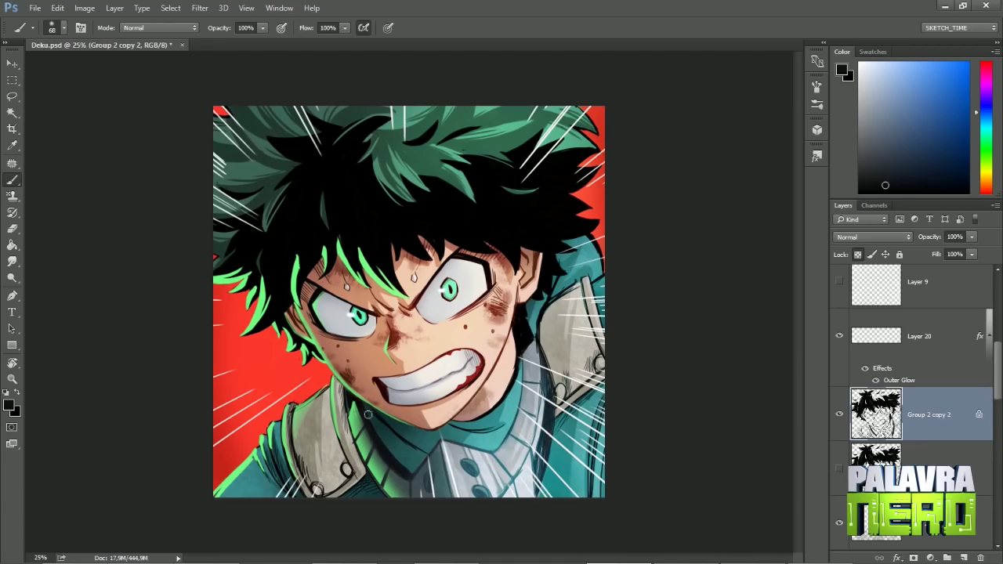
Tint the shoulder pad line art on Group 2 copy 2 with a sampled dark grey-brown using the 300 px soft brush
right_click(426, 452)
double_click(549, 290)
key("d")
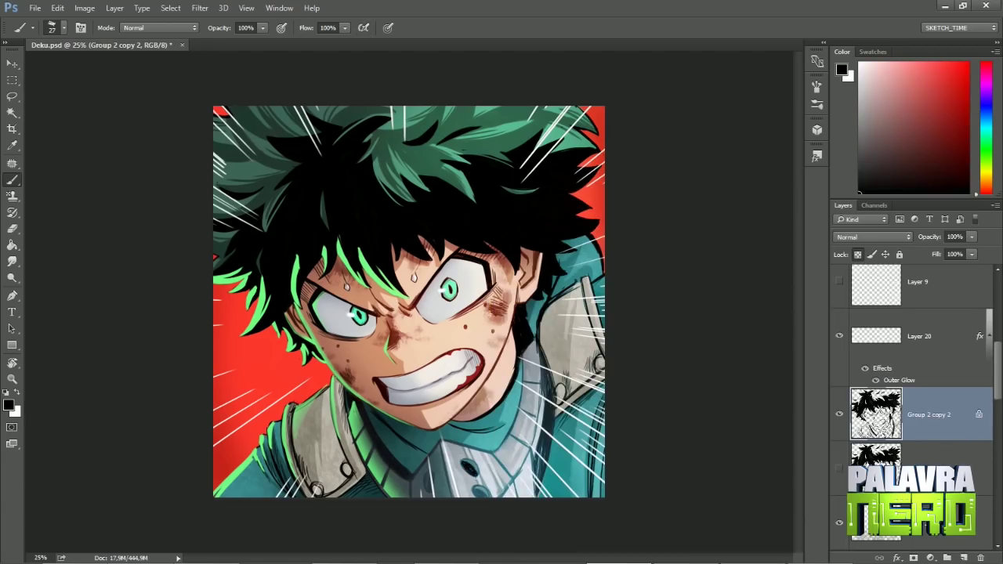
right_click(427, 486)
double_click(559, 347)
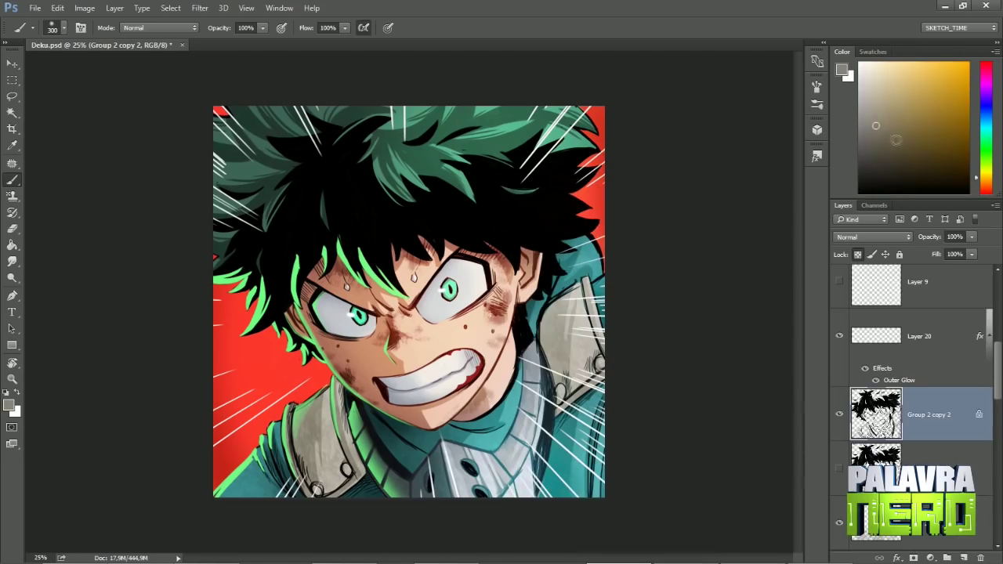
left_click(576, 323, "alt")
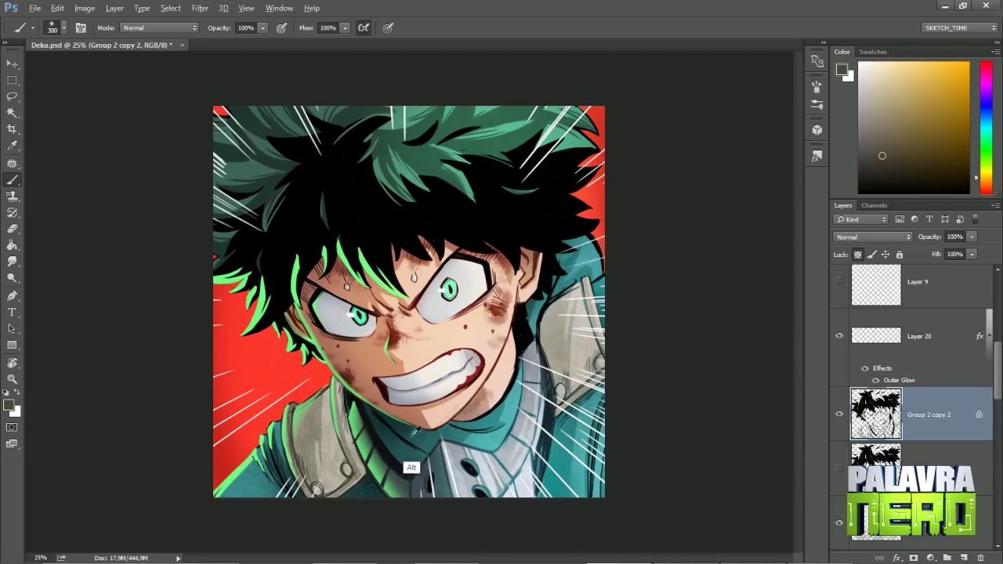
Recolour the teal suit's line art around the collar and hood with a sampled dark teal and the 60 px chalk brush
left_click(376, 423, "alt")
key("bracketleft")
key("bracketleft")
key("bracketleft")
key("bracketleft")
key("bracketleft")
key("bracketleft")
key("bracketleft")
key("bracketleft")
key("bracketleft")
key("bracketleft")
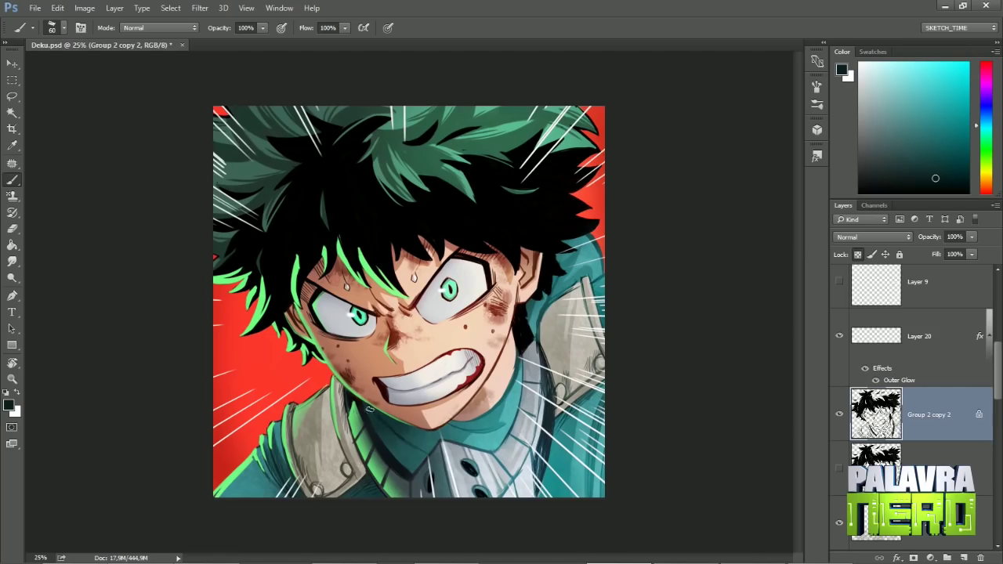
Paint the gap between the striped collar and the far shoulder pad solid black on a new layer with the 60 px brush
left_click(394, 468, "alt")
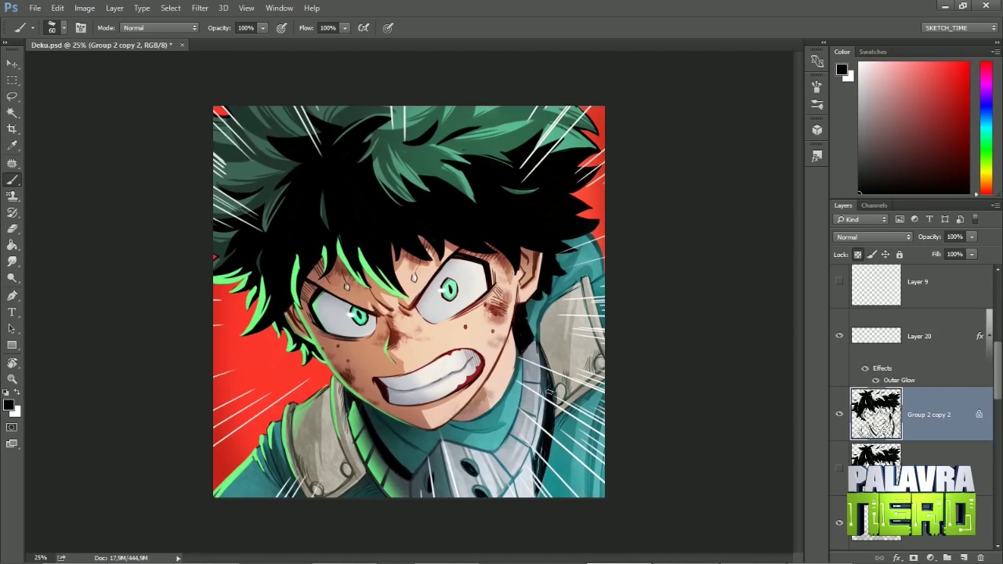
key("ctrl+shift+alt+n")
left_click_drag(539, 435, 537, 497)
left_click_drag(549, 367, 550, 417)
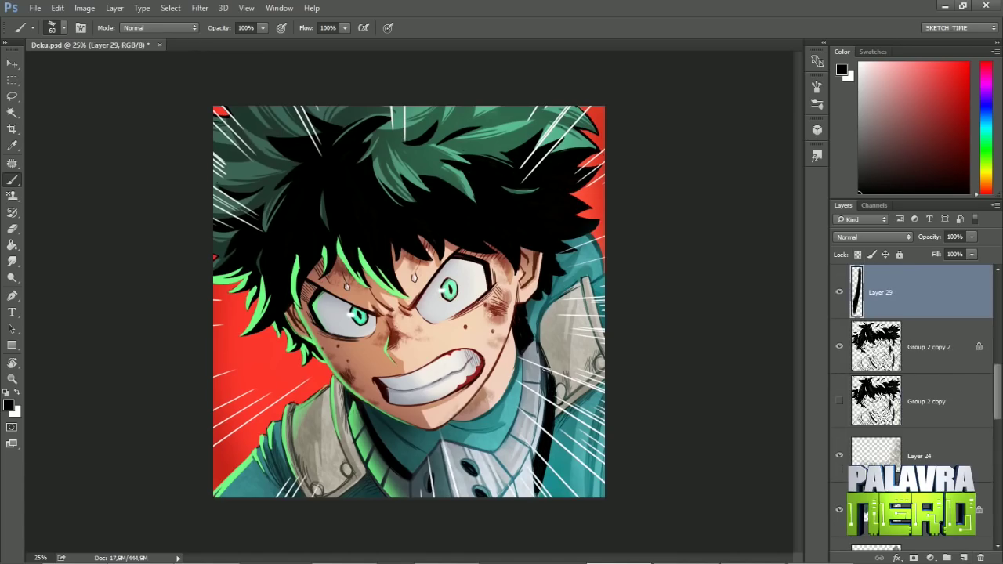
key("ctrl+minus")
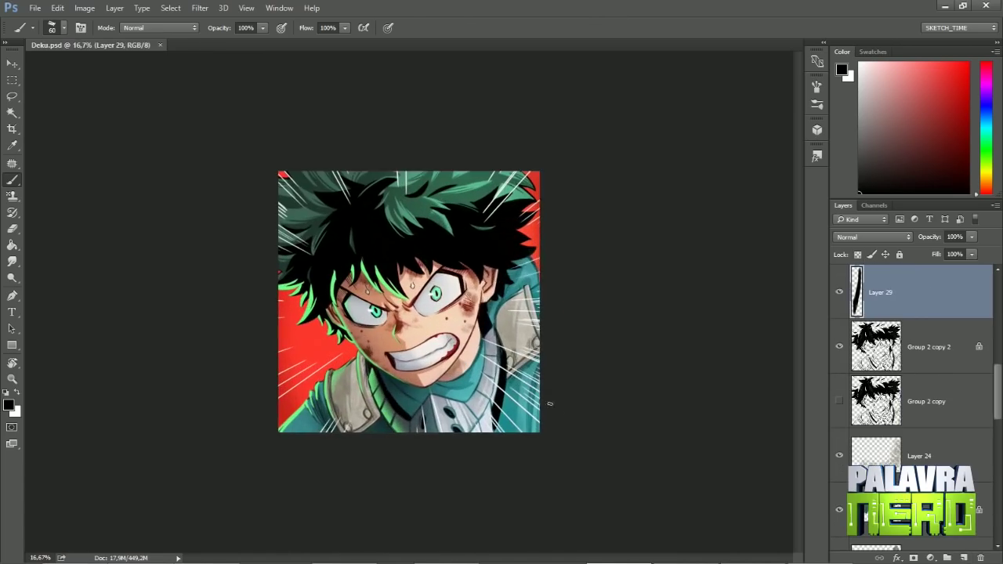
Tint the black hair mass on Group 2 copy 2 with a sampled very dark green using the 1163 px soft brush
key("v")
key("alt+bracketright")
key("alt+bracketleft")
key("alt+bracketleft")
key("b")
right_click(412, 167)
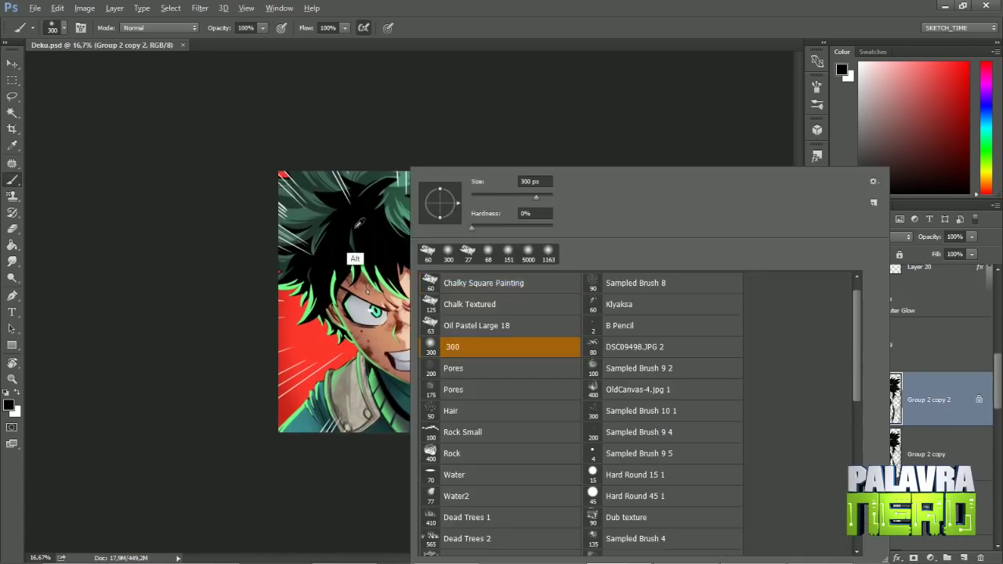
left_click(423, 178, "alt")
right_click(429, 167)
key("Escape")
mouse_move(416, 275)
left_mouse_down()
mouse_move(504, 191)
mouse_move(407, 263)
mouse_move(315, 212)
mouse_move(402, 257)
mouse_move(494, 213)
mouse_move(334, 272)
mouse_move(474, 290)
left_mouse_up()
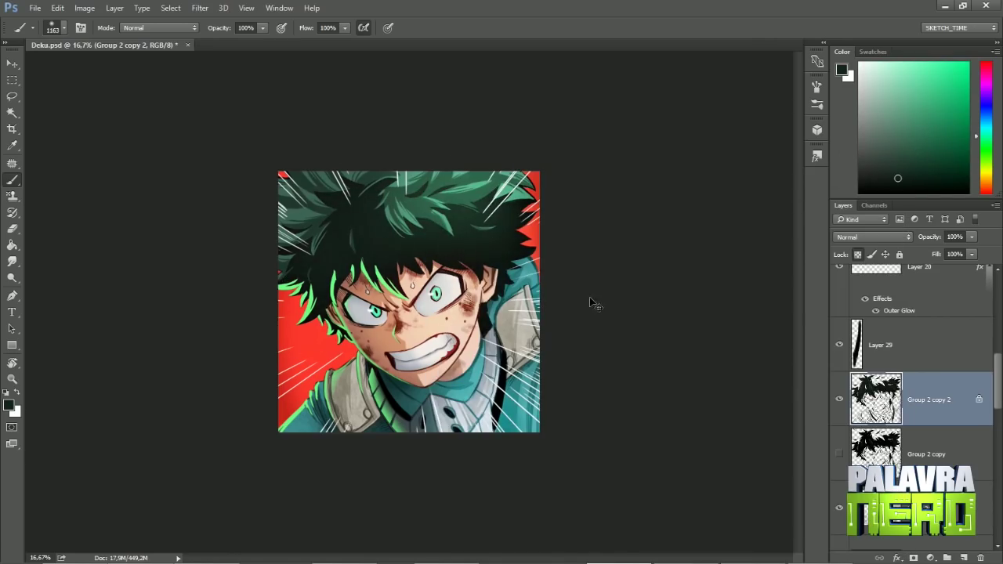
Erase the green rim light from the fringe and nose on Layer 27 with the 151 px eraser at 76% flow
key("v")
key("ctrl+plus")
key("alt+bracketleft")
left_click(840, 345)
left_click(839, 346)
key("e")
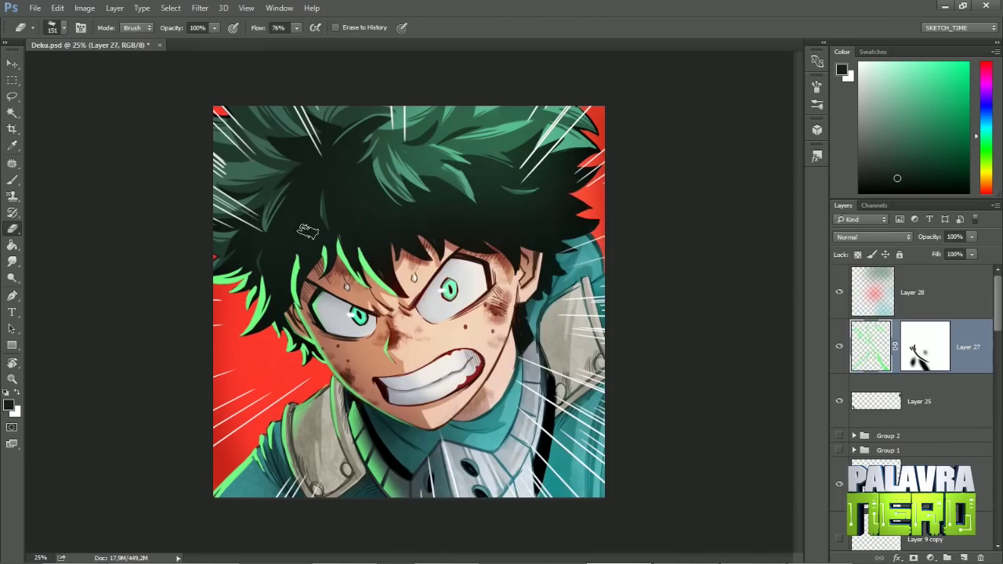
mouse_move(309, 259)
left_mouse_down()
mouse_move(376, 266)
mouse_move(368, 391)
mouse_move(302, 238)
left_mouse_up()
Refine the thin green rim light along the jaw on Layer 27 with a sampled light green 10 px brush and the eraser
key("b")
right_click(329, 235)
left_click(270, 336, "alt")
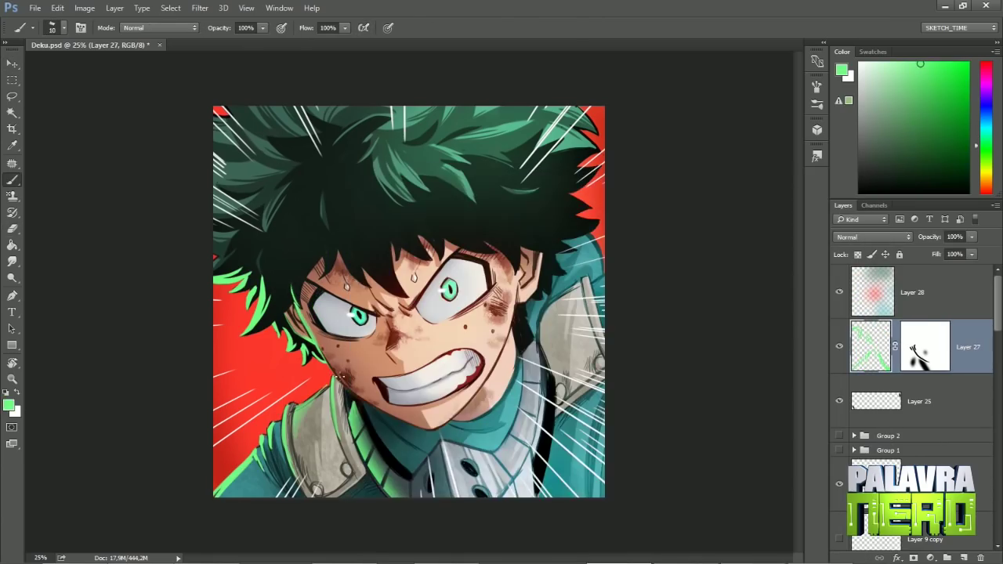
key("e")
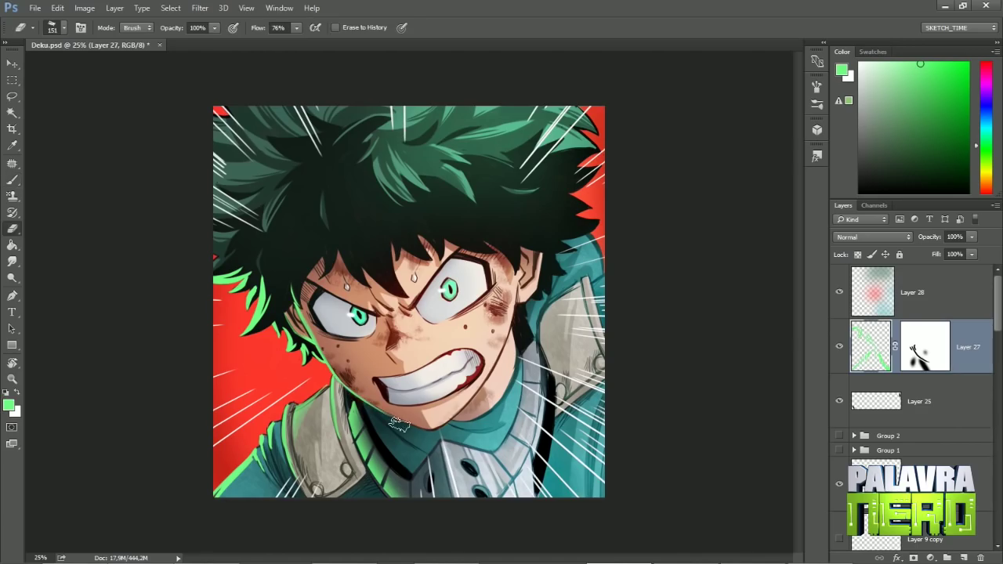
scroll(416, 427, "down", 1)
Paint a bright green glow over both irises on the Color Dodge Layer 28 with the 66 px soft brush
scroll(416, 427, "up", 2)
left_click(521, 337, "ctrl")
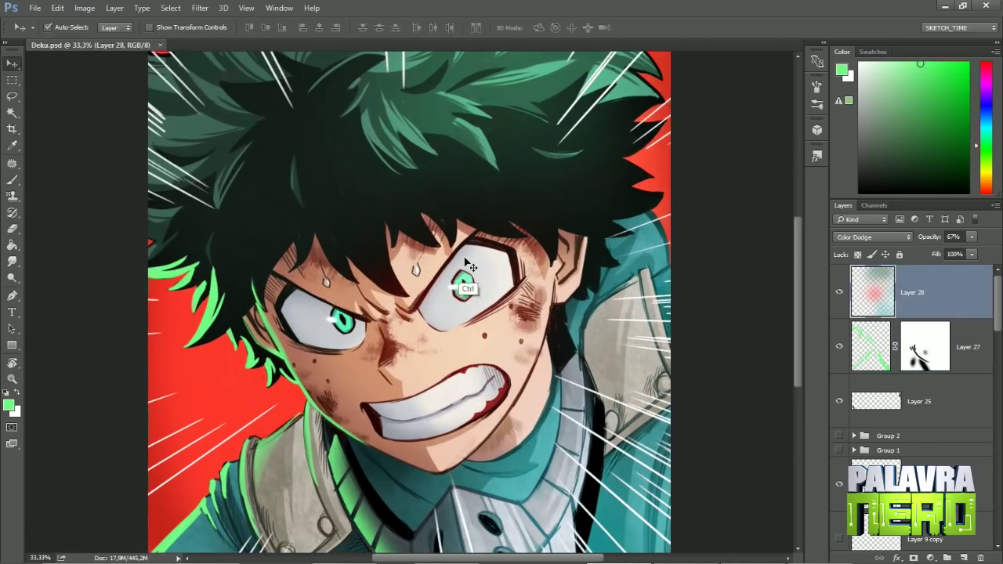
key("b")
right_click(462, 286)
left_click(462, 286, "alt")
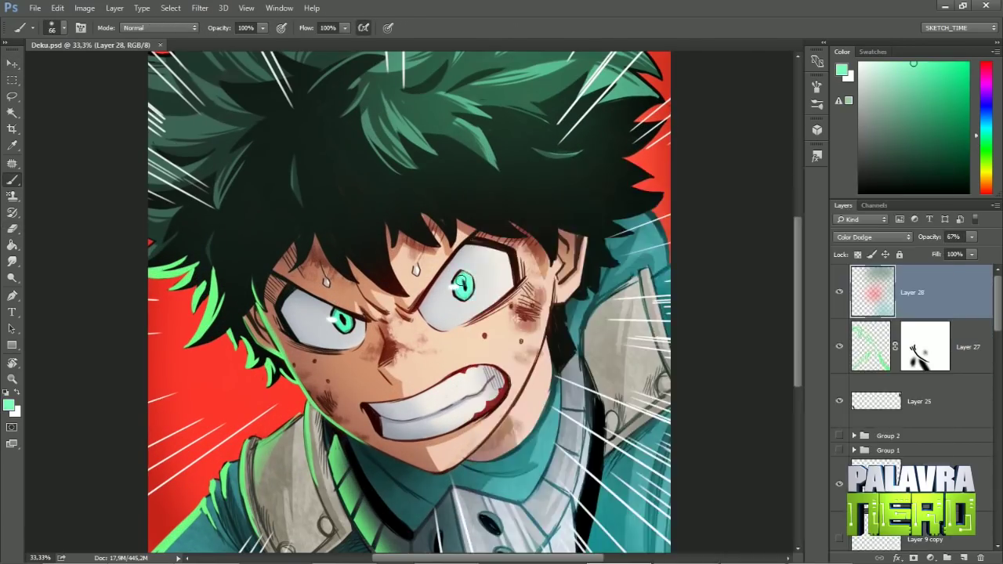
scroll(374, 309, "down", 4)
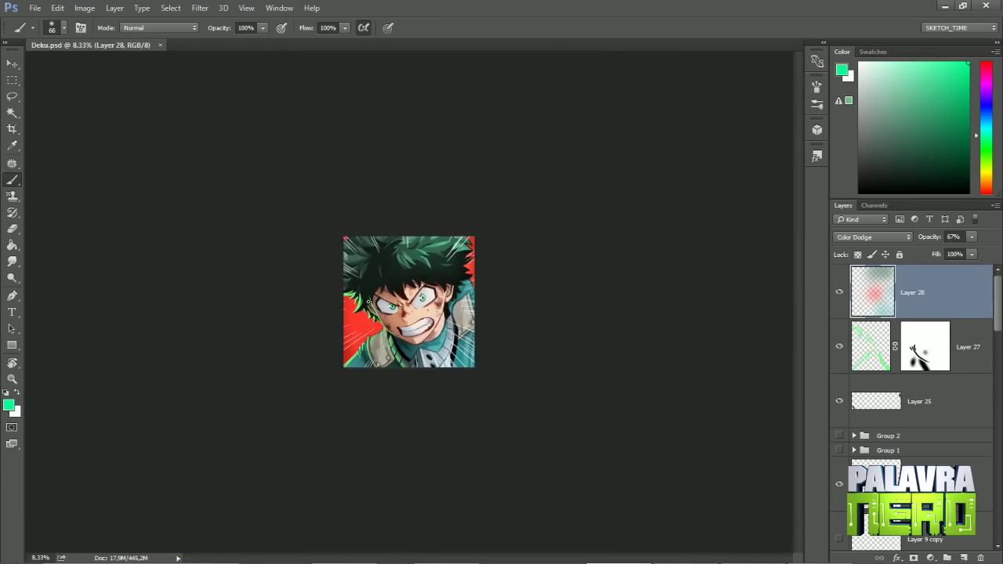
scroll(375, 309, "up", 1)
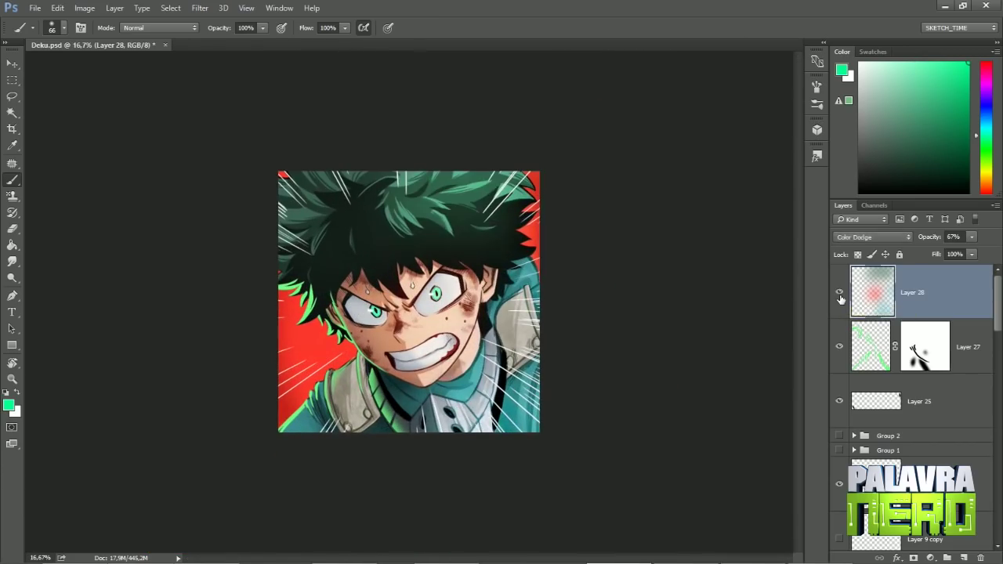
Soften the glow on Layer 28 with the 300 px soft eraser at 76% flow
key("e")
key("bracketright")
key("bracketright")
key("bracketright")
key("bracketright")
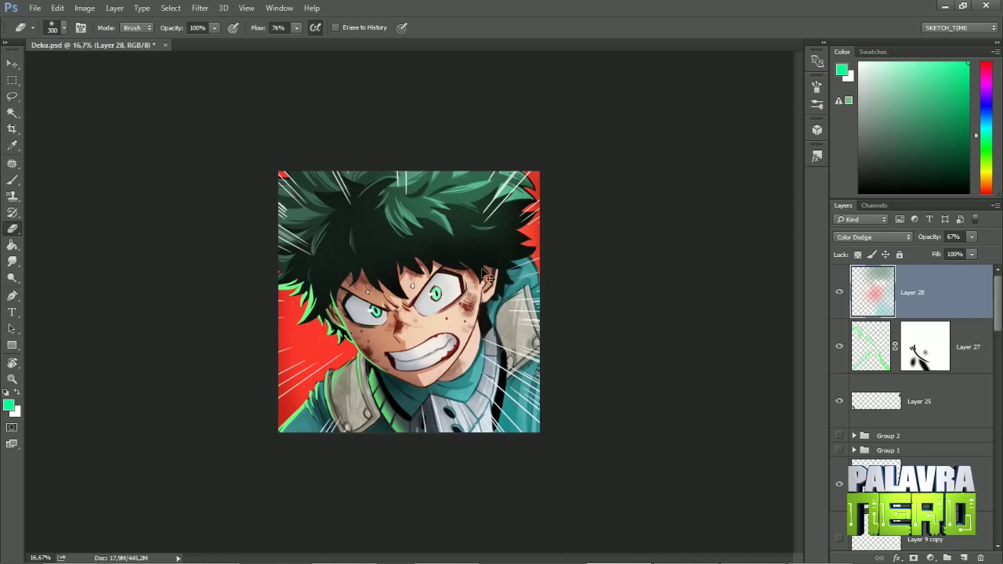
scroll(487, 275, "down", 3)
scroll(487, 276, "up", 5)
scroll(487, 275, "down", 1)
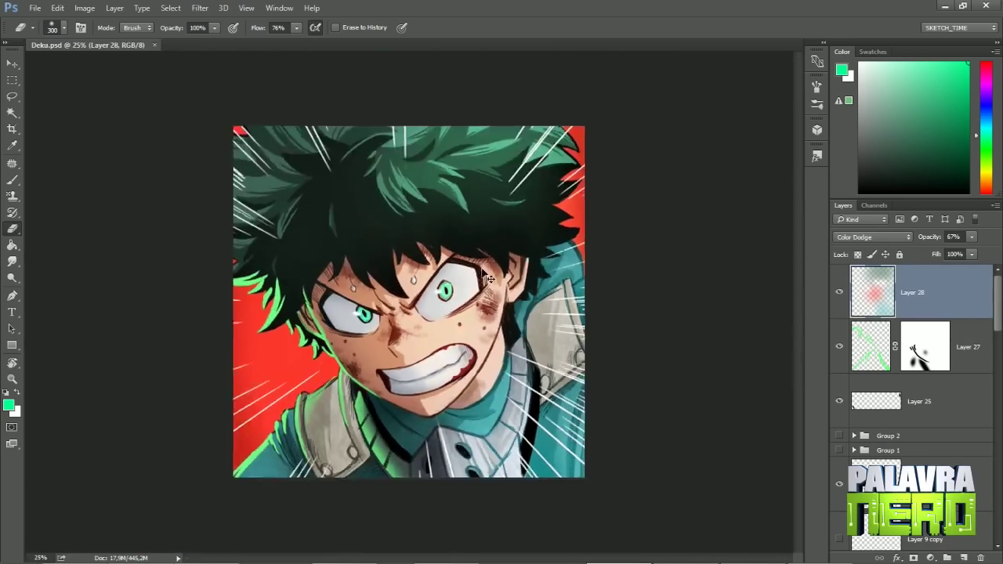
Paint sampled peach shadows over the face on a new Multiply layer with a 436 px soft brush, and set its opacity to 76%
scroll(487, 275, "down", 1)
left_click(872, 237)
right_click(440, 167)
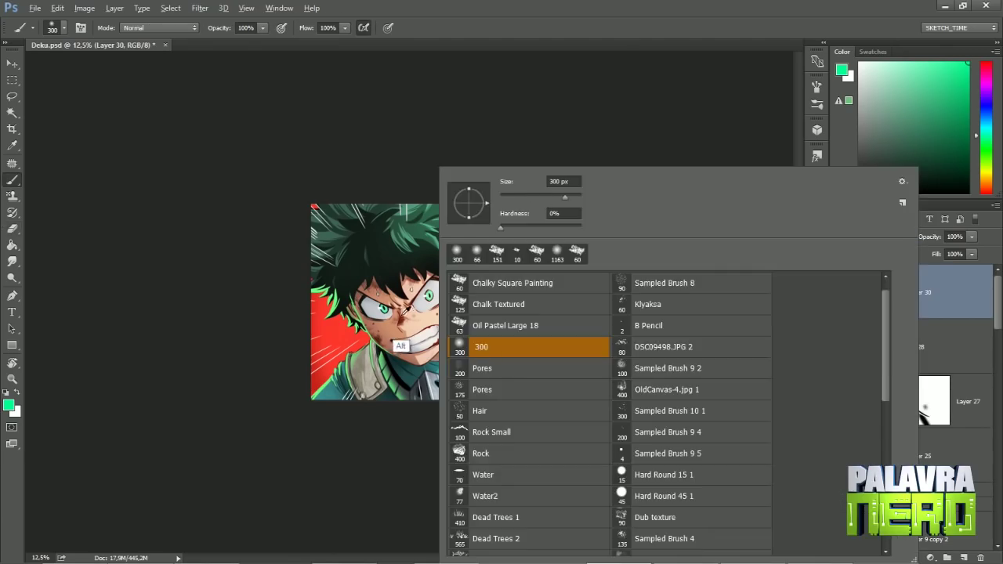
left_click(404, 312, "alt")
right_click(503, 167)
left_click_drag(629, 197, 631, 196)
key("Return")
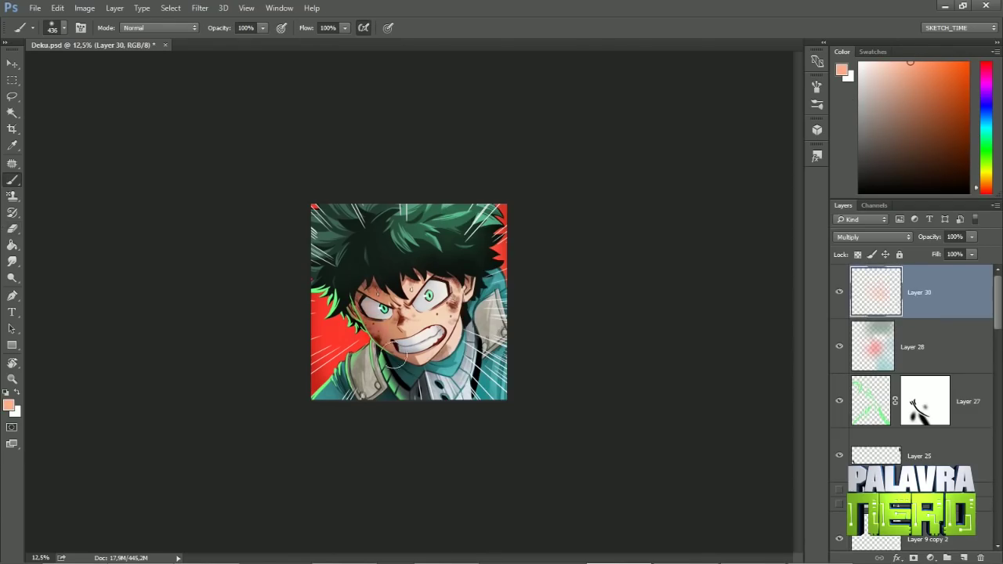
mouse_move(398, 353)
left_mouse_down()
mouse_move(415, 284)
mouse_move(383, 308)
mouse_move(440, 348)
left_mouse_up()
left_click(971, 236)
left_click_drag(974, 249, 956, 250)
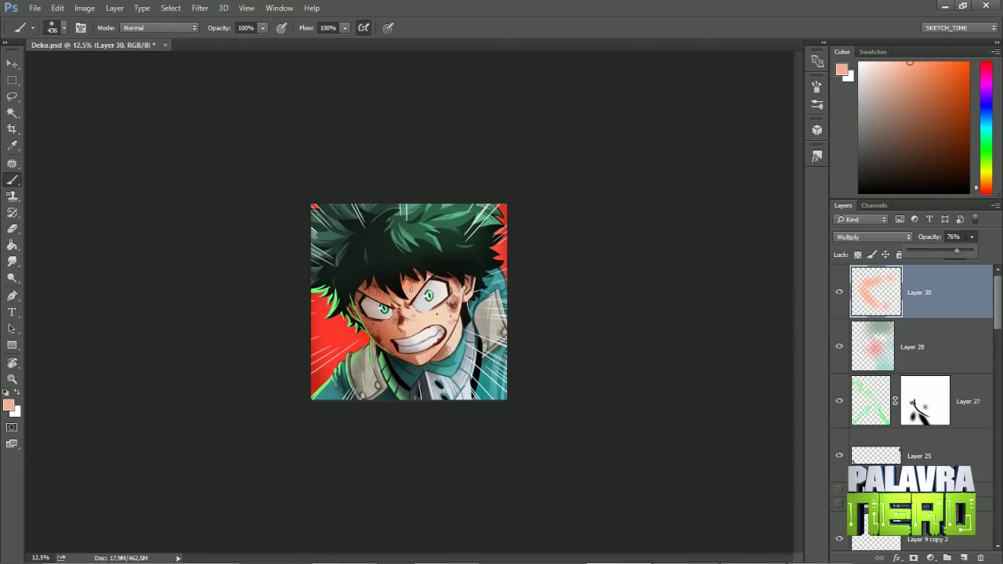
Shade the suit with sampled teal and the outer hair with sampled green on Layer 30 using the 436 px soft brush
left_click(411, 367, "alt")
mouse_move(414, 385)
left_mouse_down()
mouse_move(423, 399)
mouse_move(387, 416)
mouse_move(484, 409)
left_mouse_up()
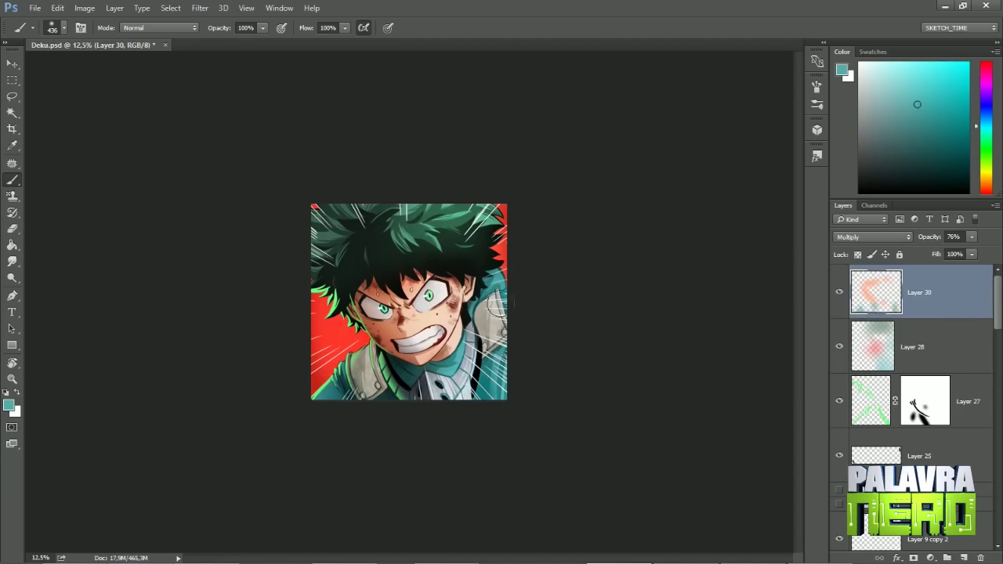
left_click(339, 246, "alt")
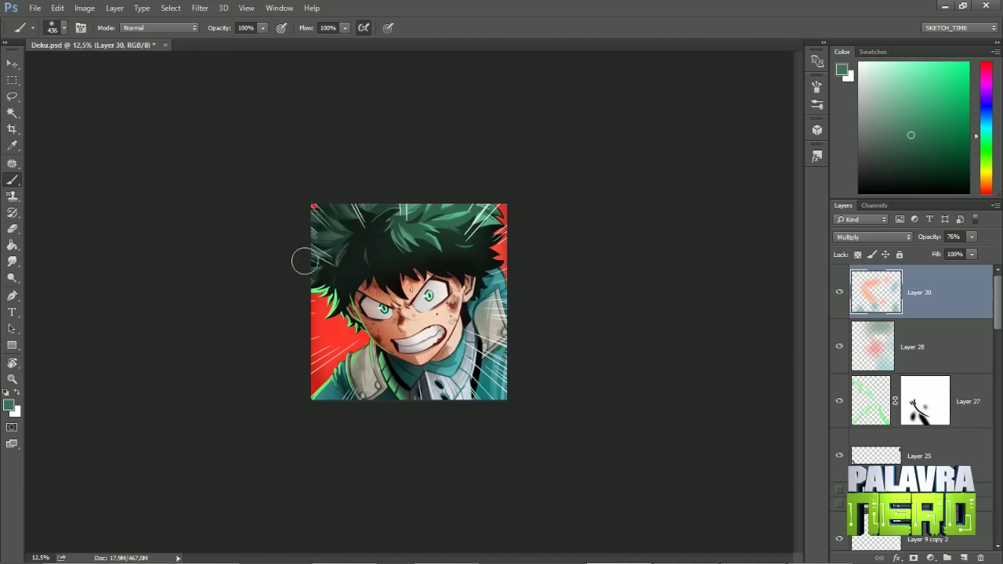
left_click_drag(304, 262, 328, 264)
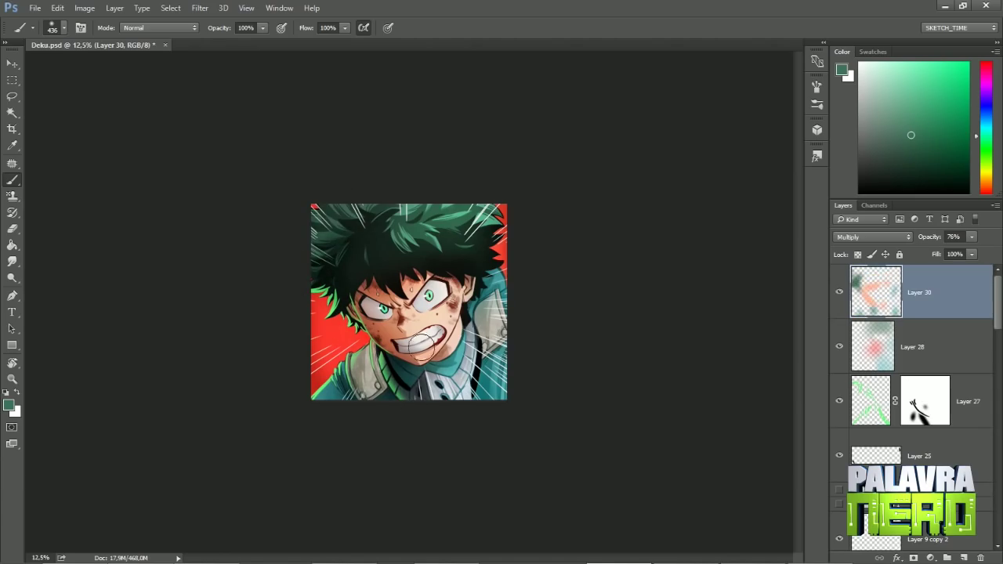
Shade the eye whites, teeth and white mask on Layer 30 with a sampled lavender-grey and the 328 px soft brush
right_click(478, 235)
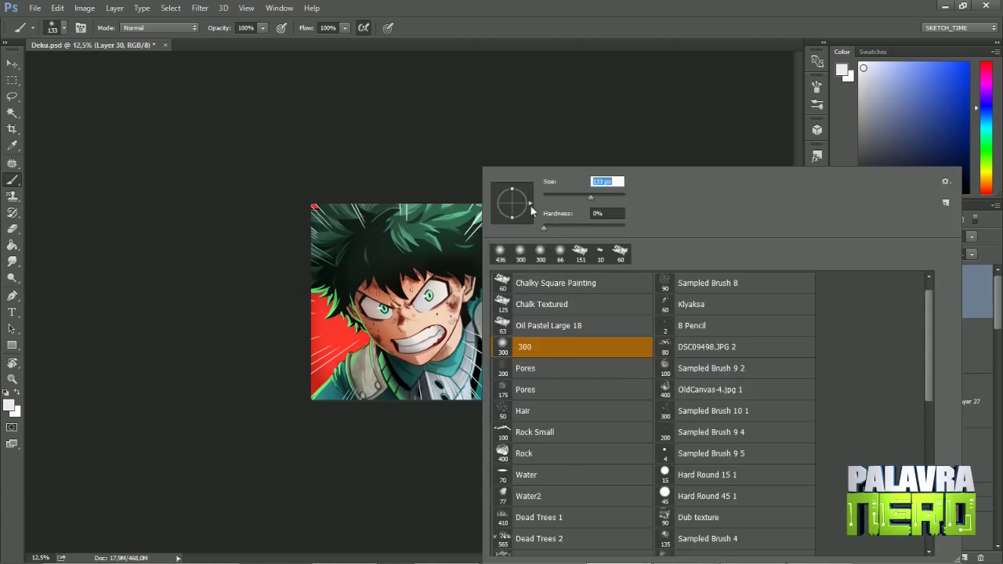
key("Return")
right_click(379, 308)
type("208")
key("Return")
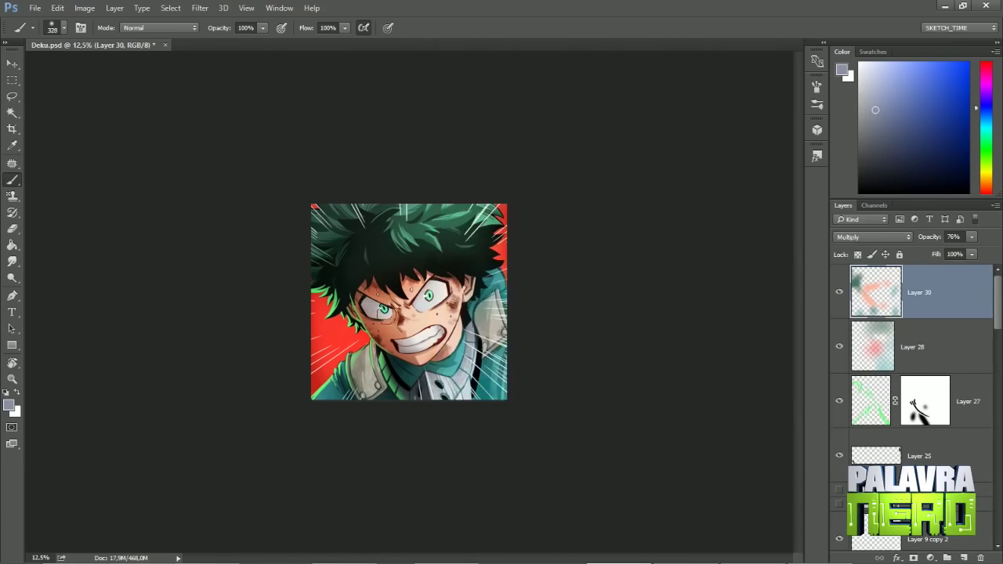
key("ctrl+plus")
left_click_drag(431, 306, 439, 388)
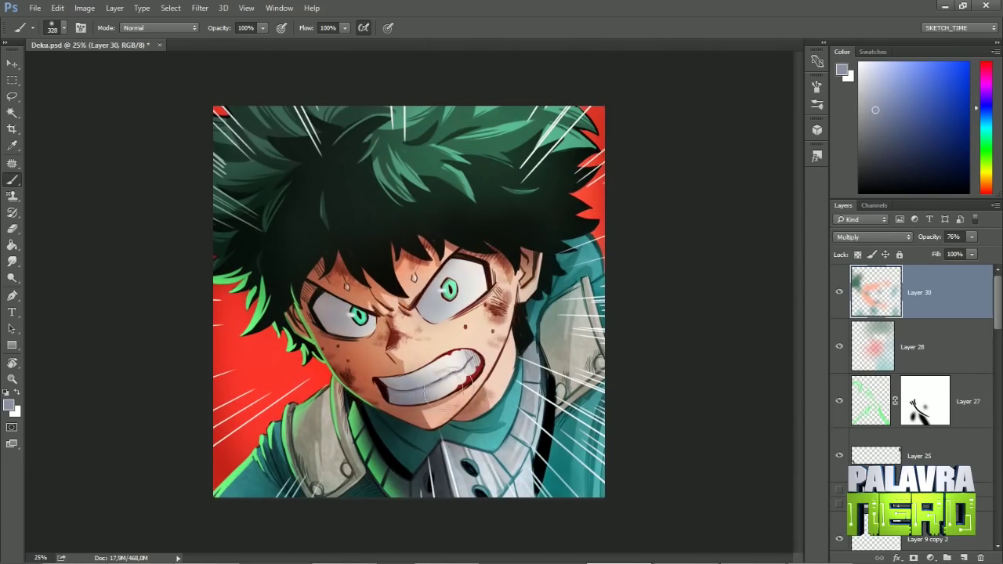
Shade the green irises on Layer 30 with a sampled mid green, using soft brushes of 65 px and 29 px
left_click(424, 203, "alt")
right_click(424, 202)
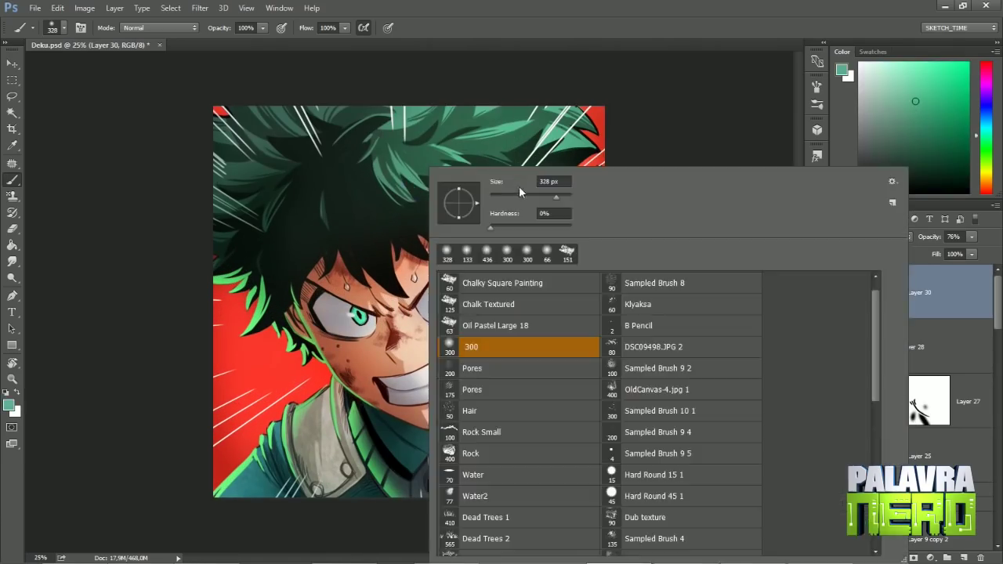
type("65")
key("Return")
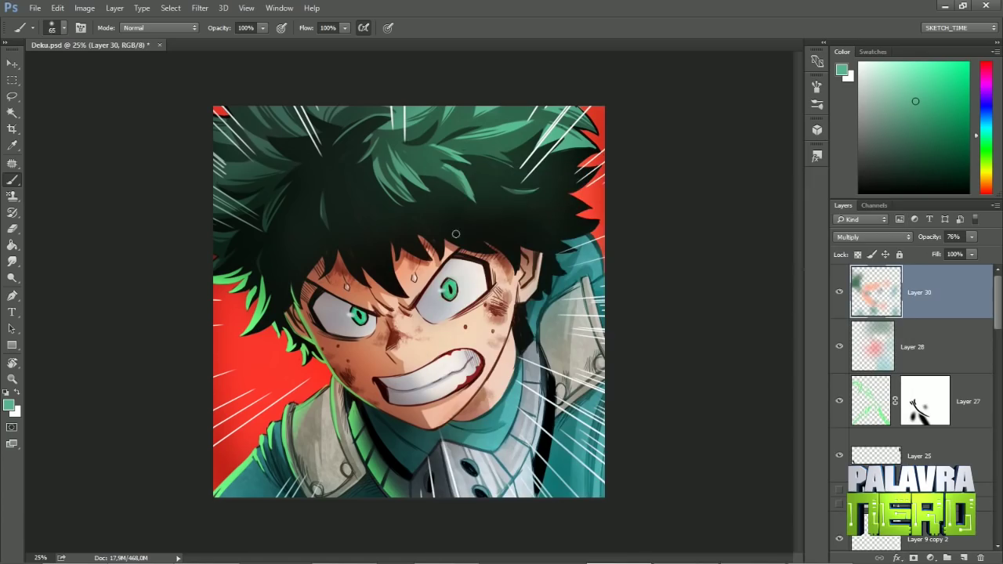
right_click(474, 292)
key("Escape")
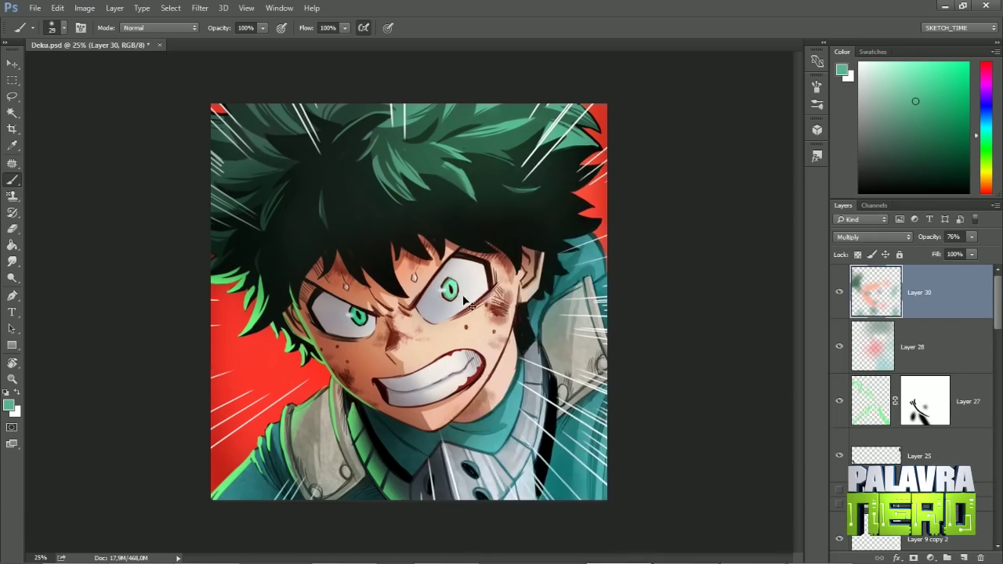
Recolour the iris outlines on Group 2 copy 2 with a dark green and the 60 px chalk brush
key("ctrl+plus")
left_click(481, 271)
key("d")
key("b")
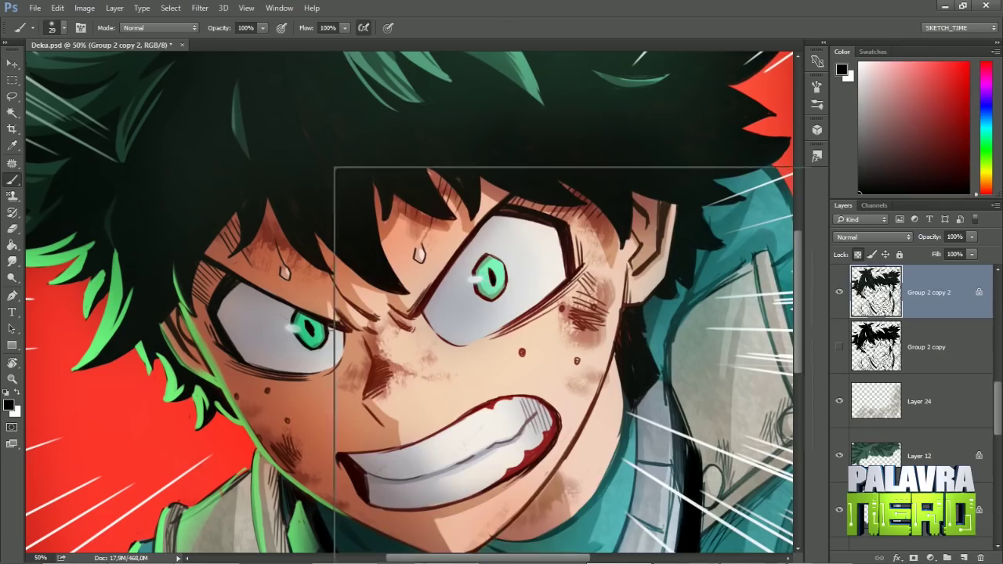
left_click(527, 55, "alt")
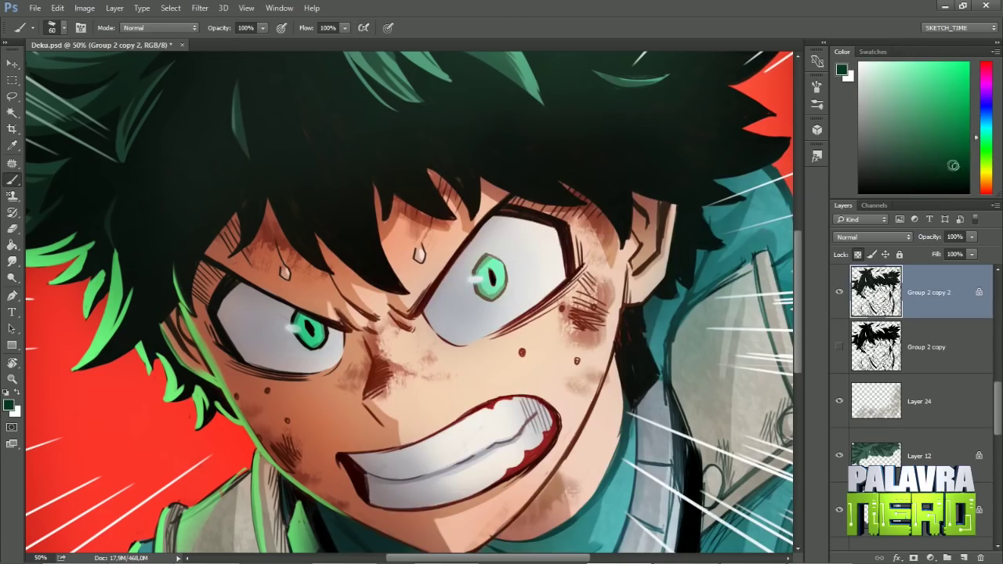
key("ctrl+minus")
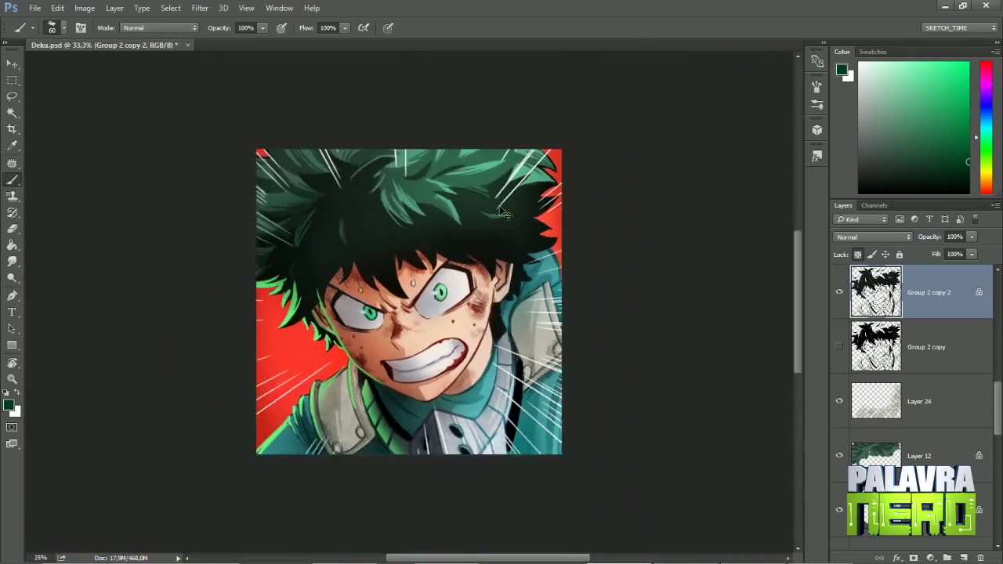
key("ctrl+minus")
key("ctrl+plus")
key("ctrl+minus")
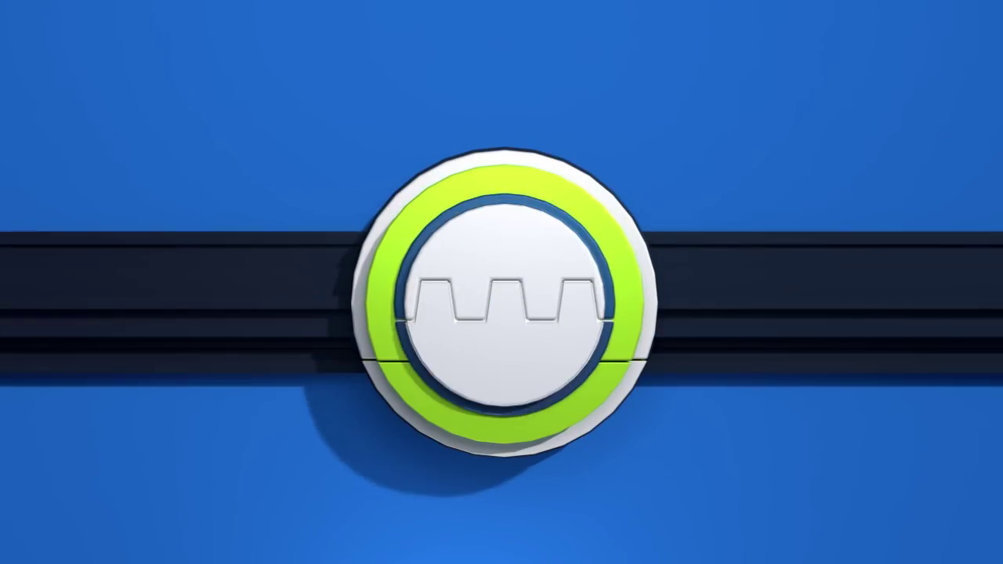